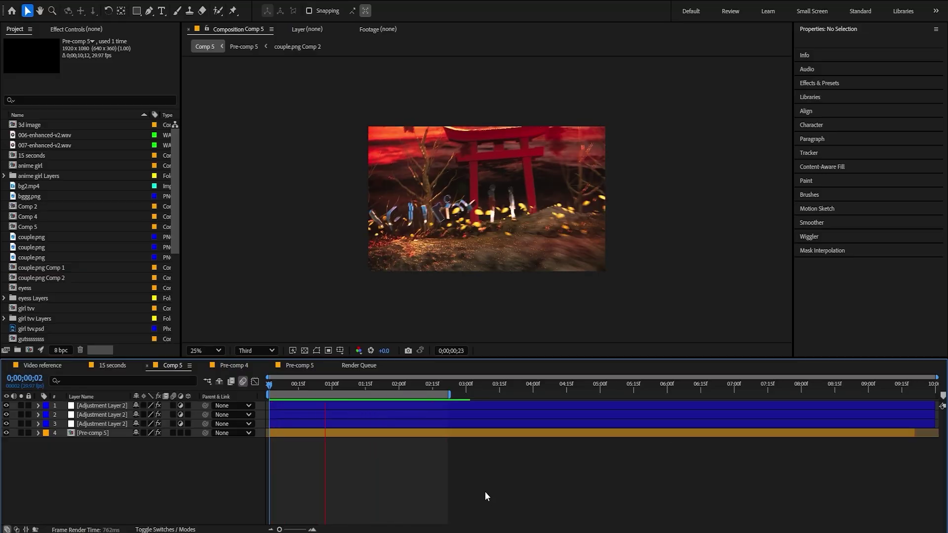
# - Start a new composition for the 3D scene
pyautogui.hotkey('ctrl', 'n')
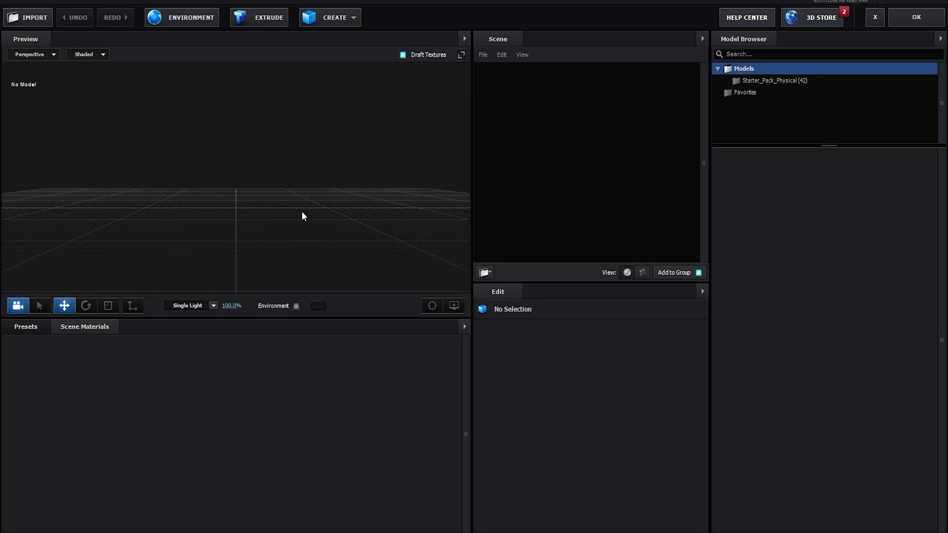
# - Import the Sahne OBJ terrain from the big-terrain source folder, keeping the default import preferences
pyautogui.moveTo(302, 216); pyautogui.dragTo(259, 226)
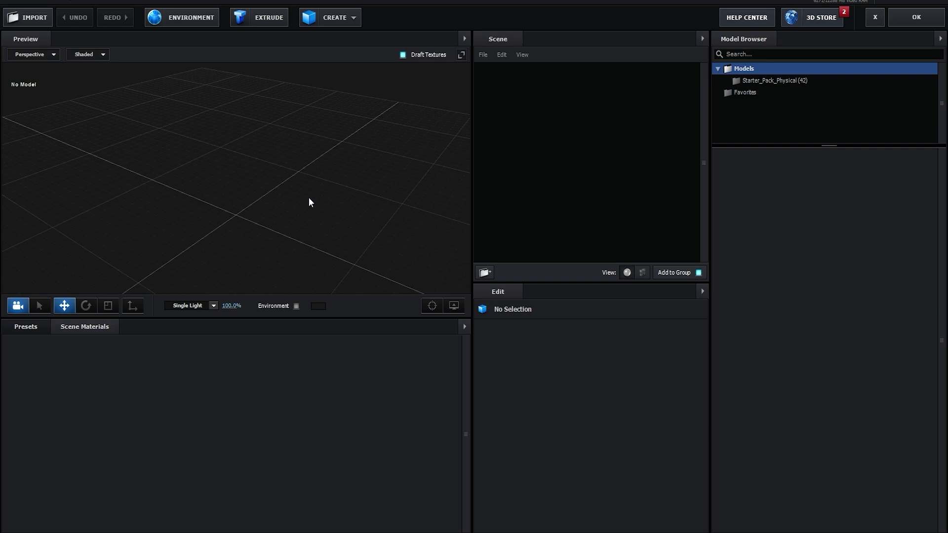
pyautogui.click(27, 17)
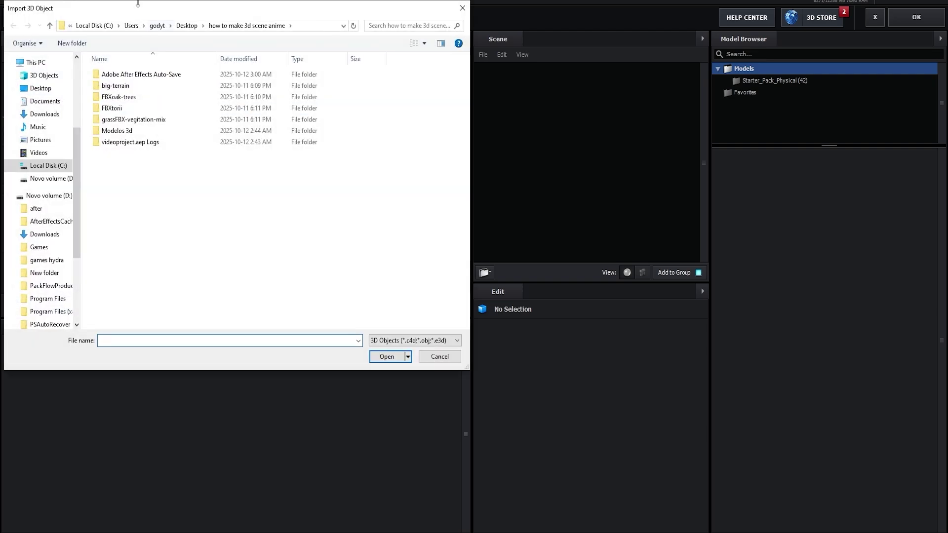
pyautogui.moveTo(152, 10); pyautogui.dragTo(382, 168)
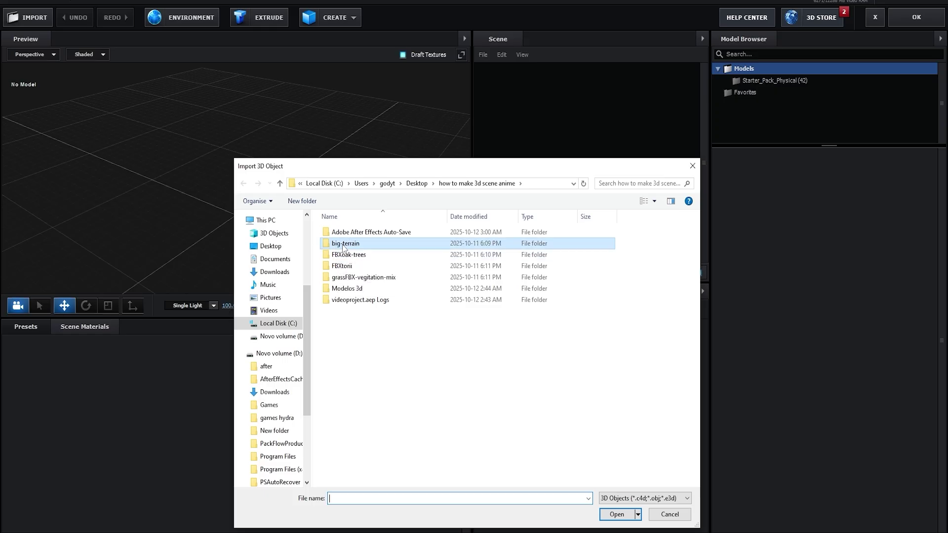
pyautogui.doubleClick(344, 243)
pyautogui.doubleClick(354, 232)
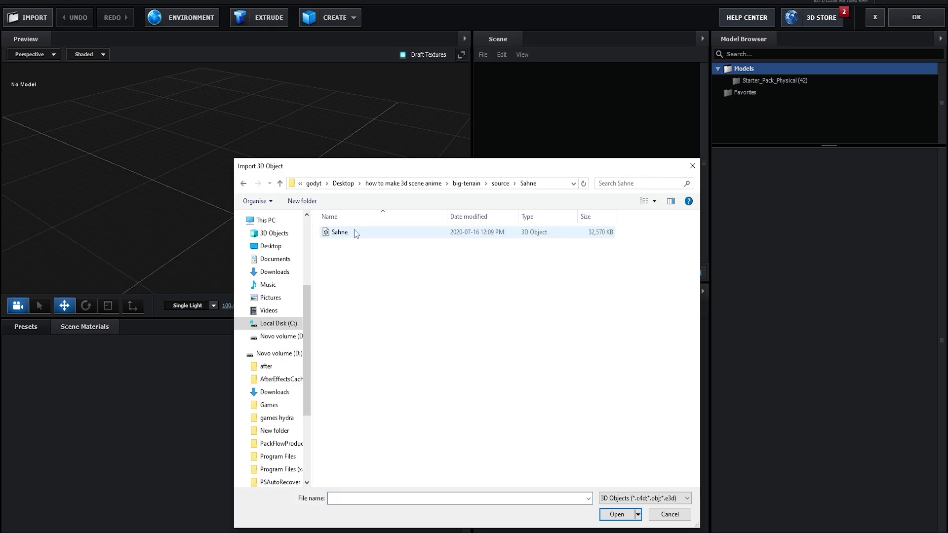
pyautogui.click(356, 233)
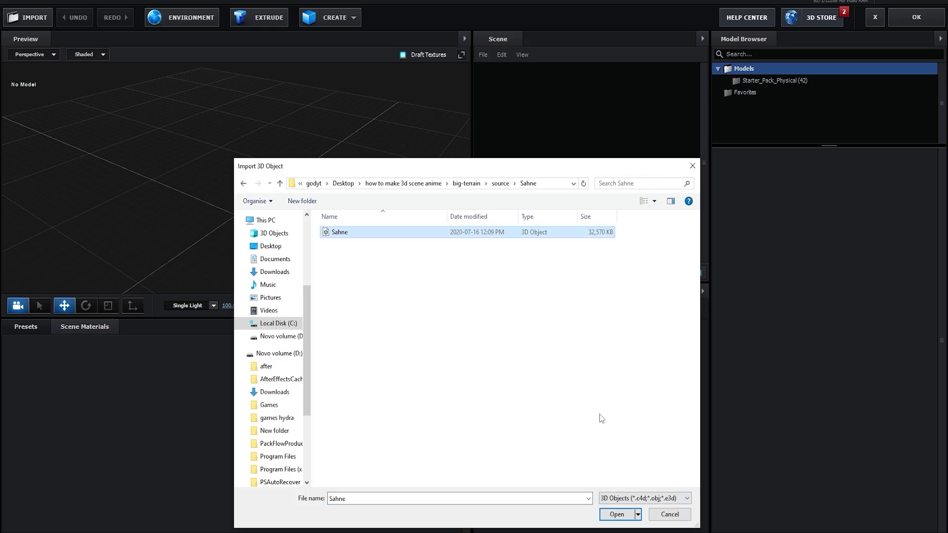
pyautogui.click(612, 515)
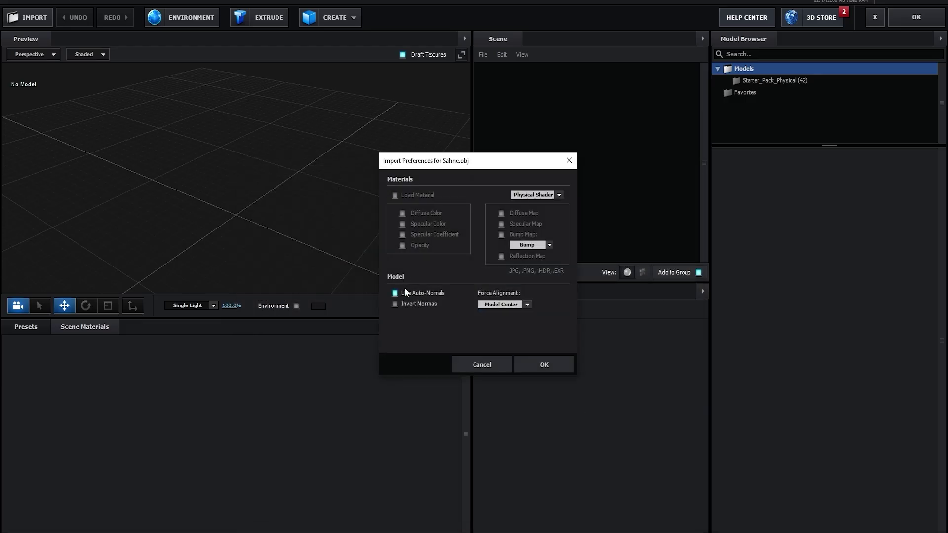
pyautogui.click(543, 363)
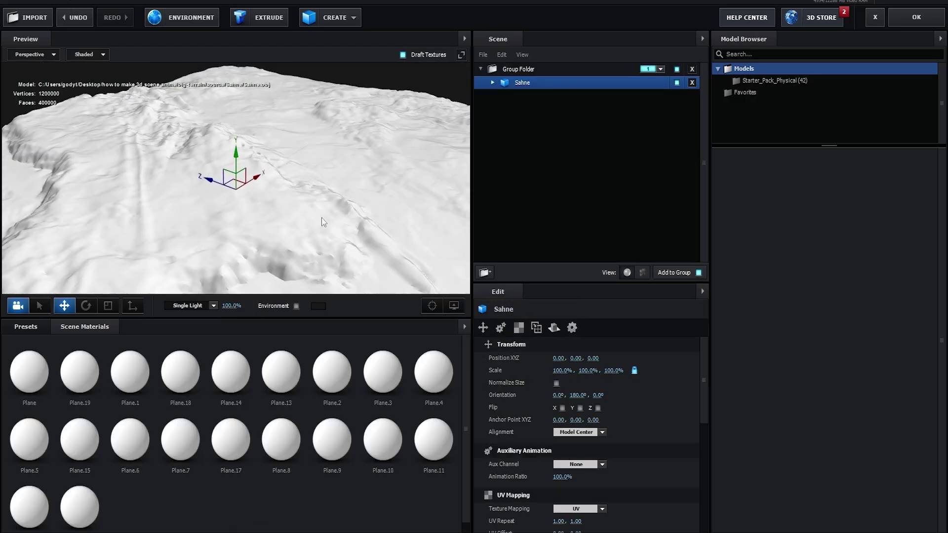
# - Scale the Sahne terrain uniformly to 138%
pyautogui.scroll(3, 277, 203)
pyautogui.moveTo(220, 200); pyautogui.dragTo(214, 252)
pyautogui.scroll(-5, 213, 251)
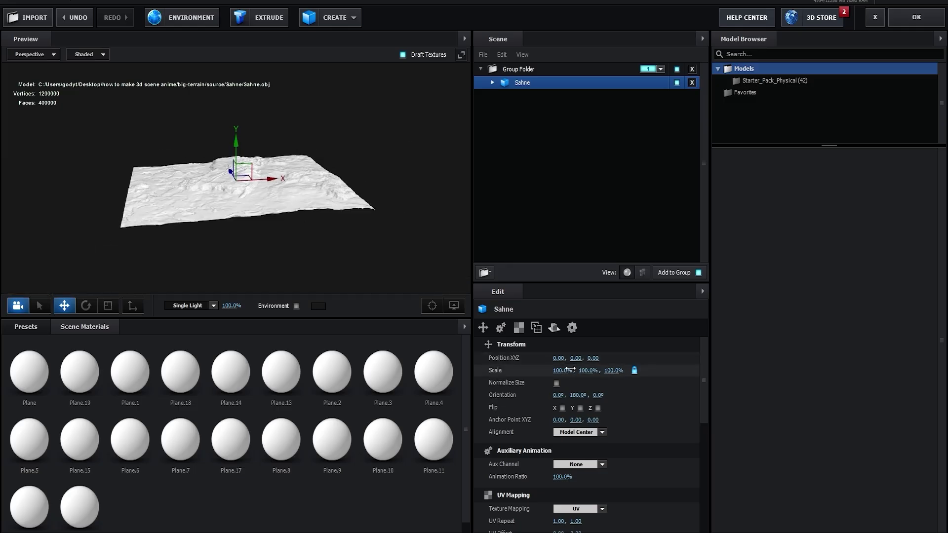
pyautogui.moveTo(567, 369); pyautogui.dragTo(617, 371)
# - Expand the Sahne model's material list and locate the Plane.1 base color image in the big-terrain textures folder
pyautogui.click(492, 82)
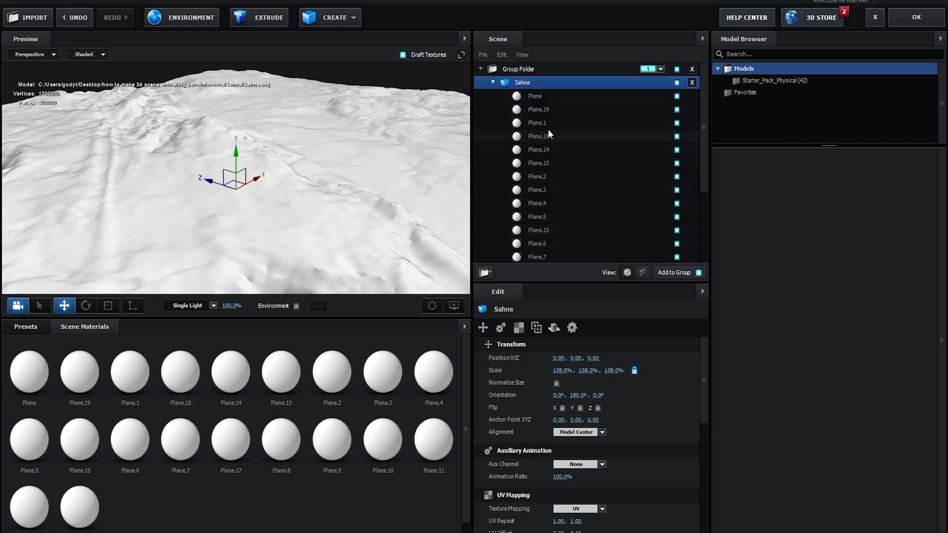
pyautogui.scroll(-3, 547, 133)
pyautogui.moveTo(355, 173); pyautogui.dragTo(251, 211)
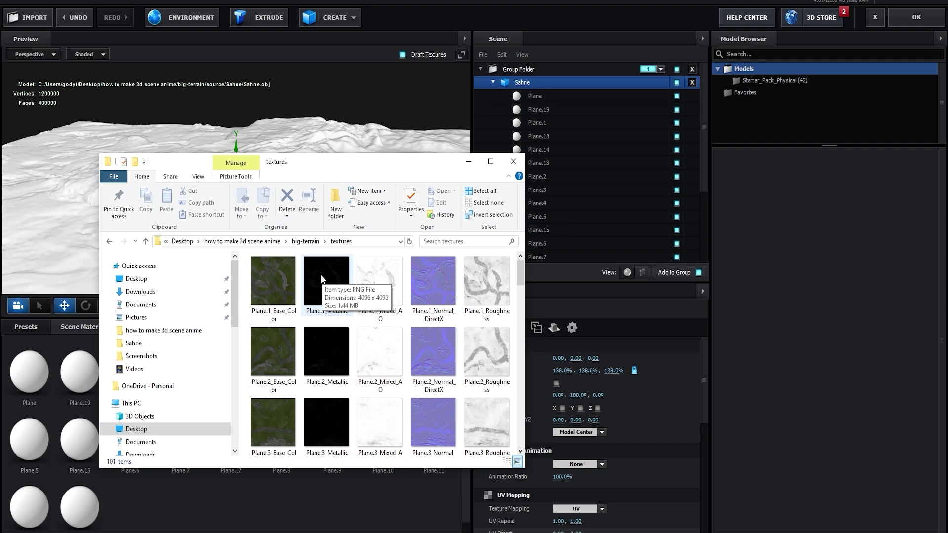
pyautogui.moveTo(285, 163); pyautogui.dragTo(343, 150)
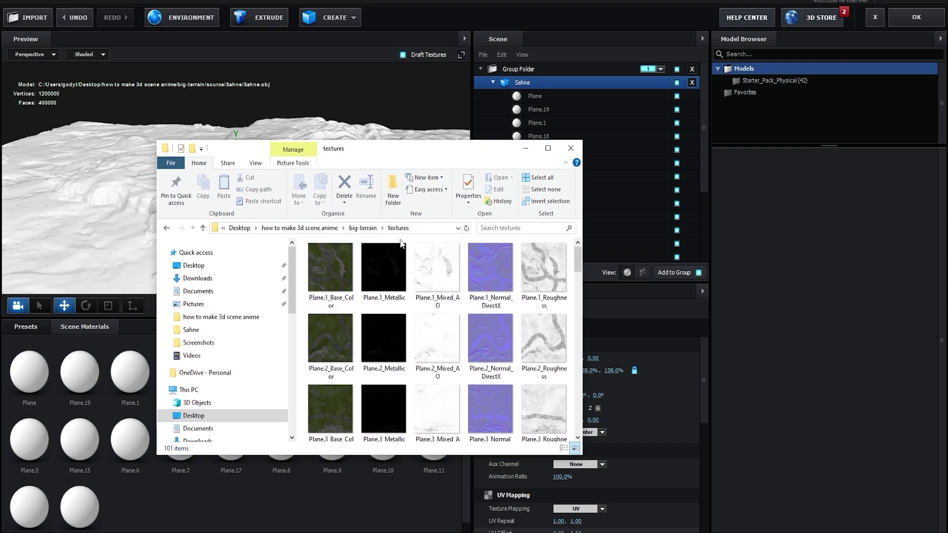
pyautogui.click(367, 227)
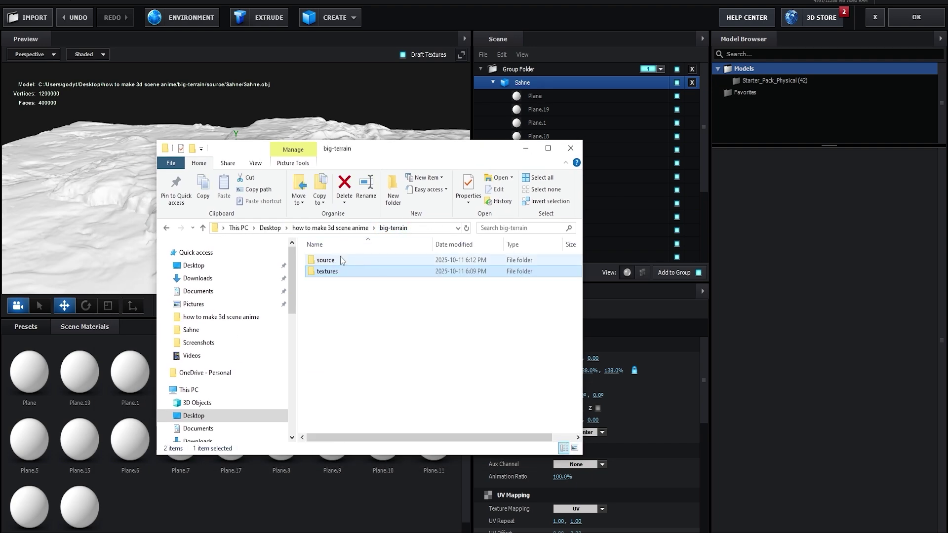
pyautogui.doubleClick(345, 271)
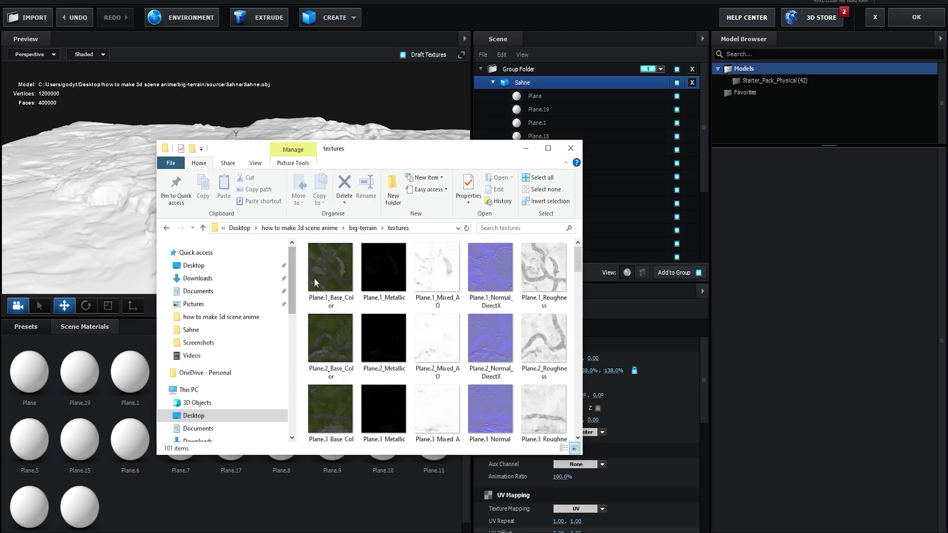
pyautogui.scroll(-2, 369, 319)
pyautogui.scroll(2, 365, 324)
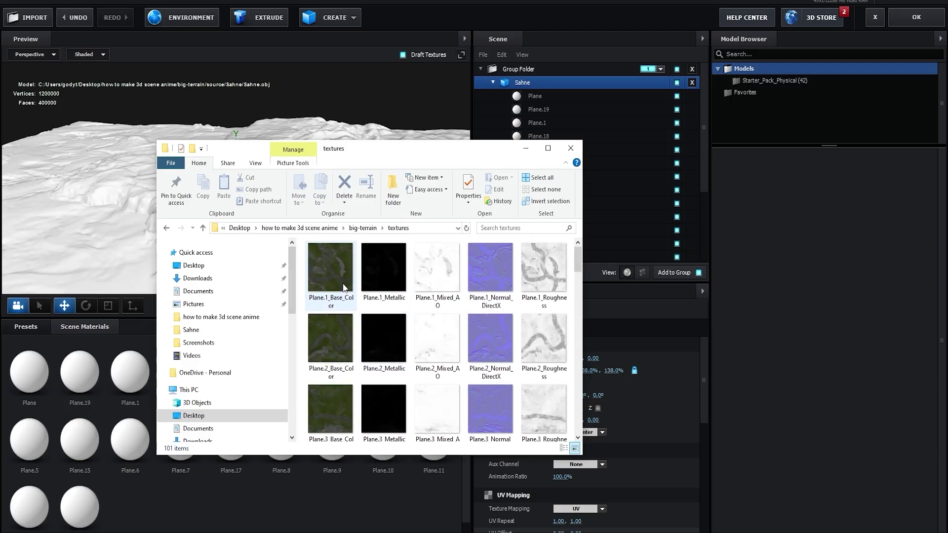
pyautogui.click(330, 269)
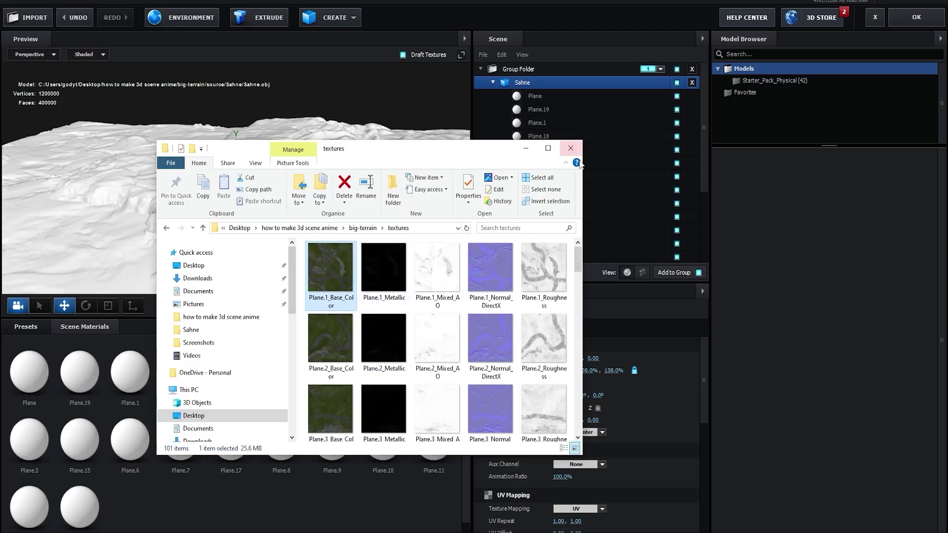
# - Assign Plane.1_Base_Color to Diffuse, Plane.1_Mixed_AO to Occlusion and Plane.1_Normal_DirectX to Normal Bump on the Plane.1 material
pyautogui.click(543, 110)
pyautogui.click(543, 122)
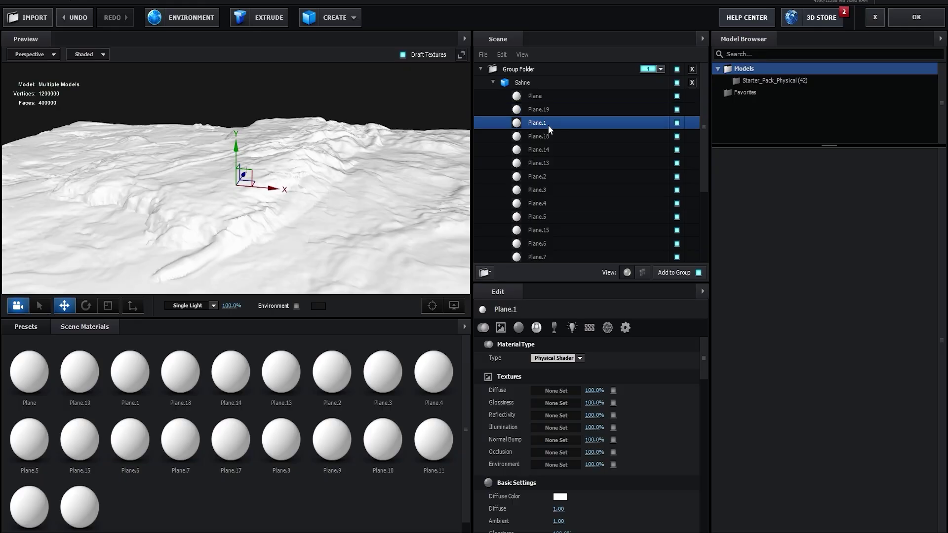
pyautogui.hotkey('alt', 'Tab')
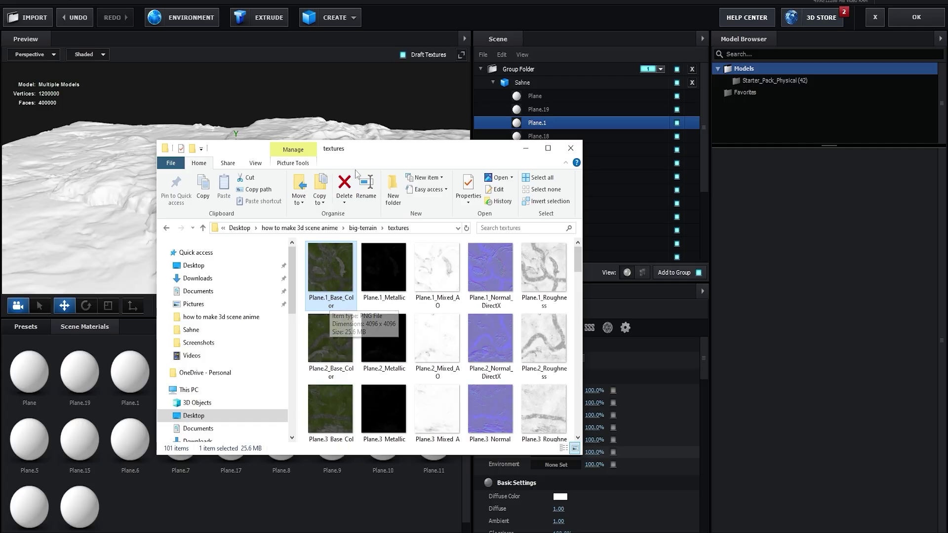
pyautogui.moveTo(355, 148); pyautogui.dragTo(226, 215)
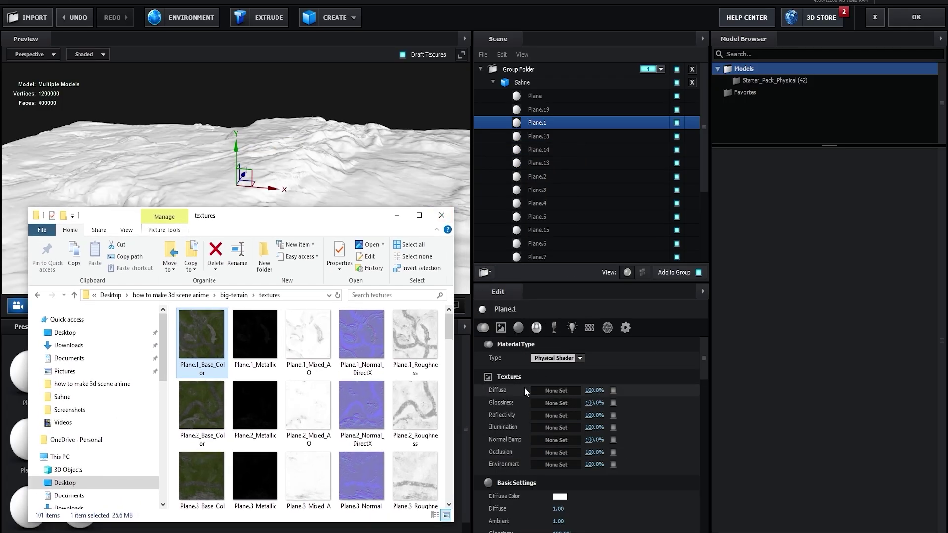
pyautogui.moveTo(226, 359); pyautogui.dragTo(495, 381)
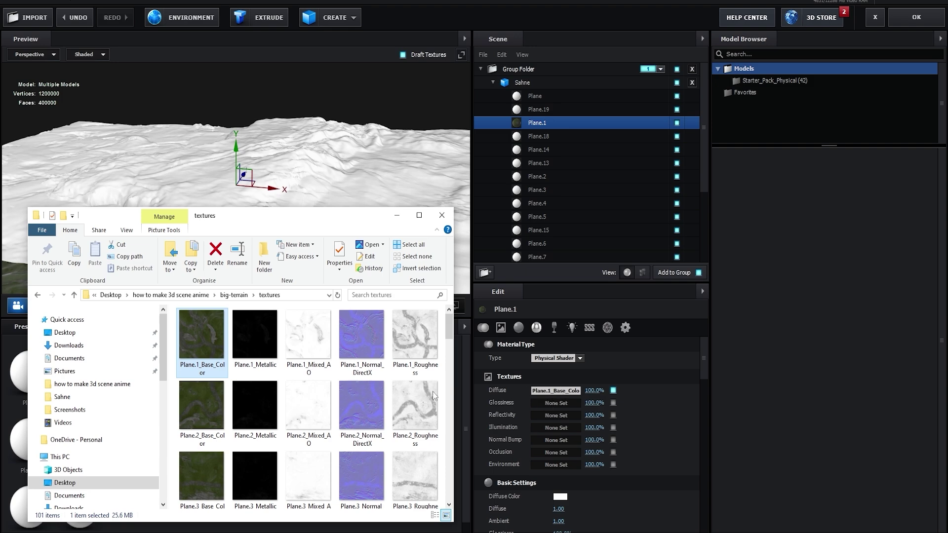
pyautogui.moveTo(307, 336); pyautogui.dragTo(476, 373)
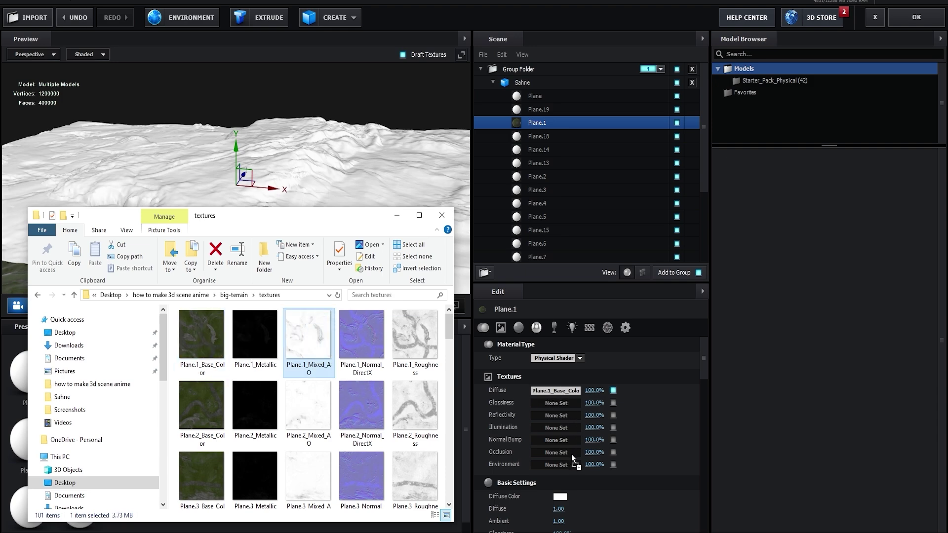
pyautogui.moveTo(572, 460)
pyautogui.mouseDown()
pyautogui.moveTo(309, 356)
pyautogui.moveTo(556, 452)
pyautogui.mouseUp()
pyautogui.moveTo(365, 355); pyautogui.dragTo(523, 438)
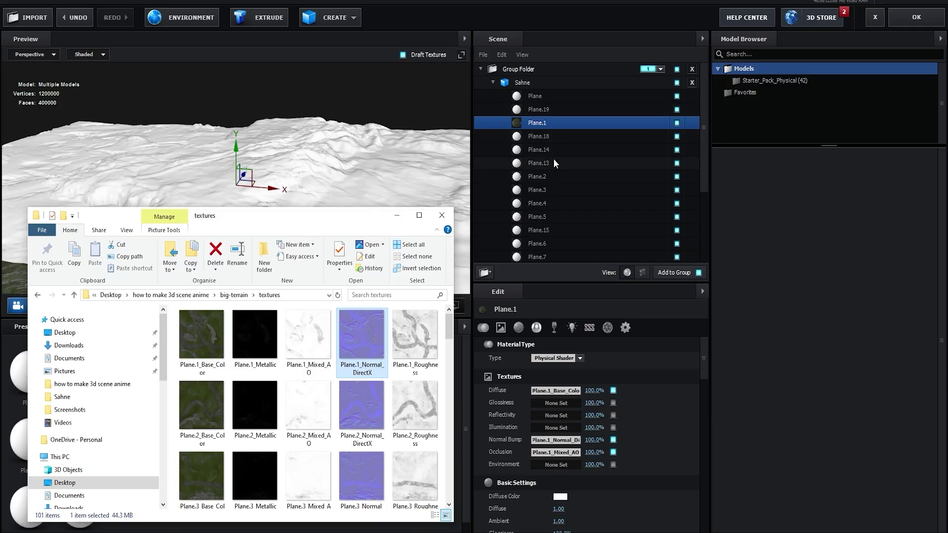
# - Assign the Plane.2 base color, mixed AO and DirectX normal images to the Plane.2 material's Diffuse, Occlusion and Normal Bump
pyautogui.click(539, 180)
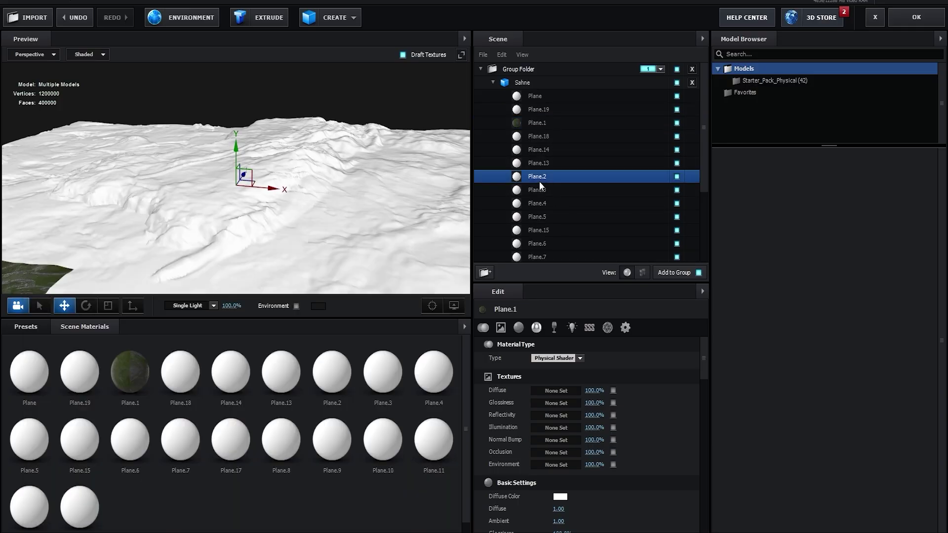
pyautogui.hotkey('alt', 'Tab')
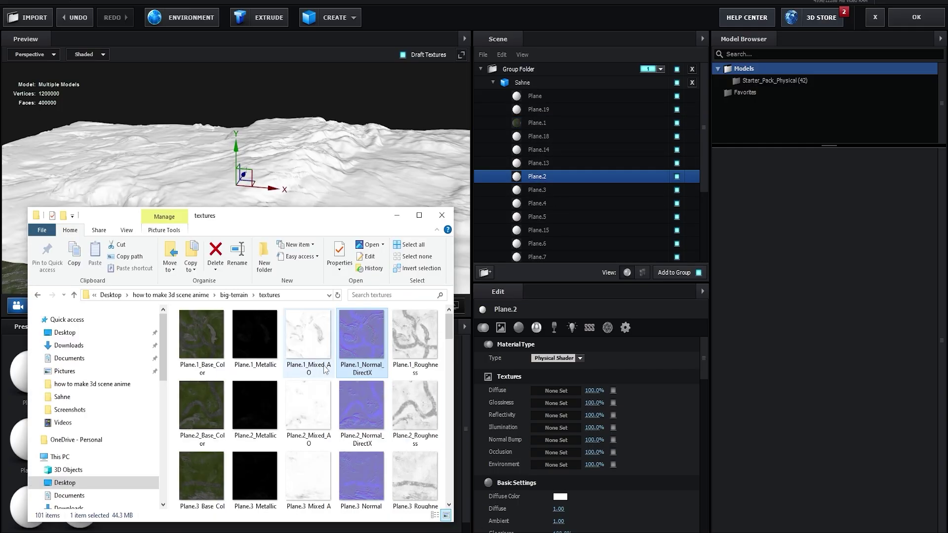
pyautogui.click(214, 444)
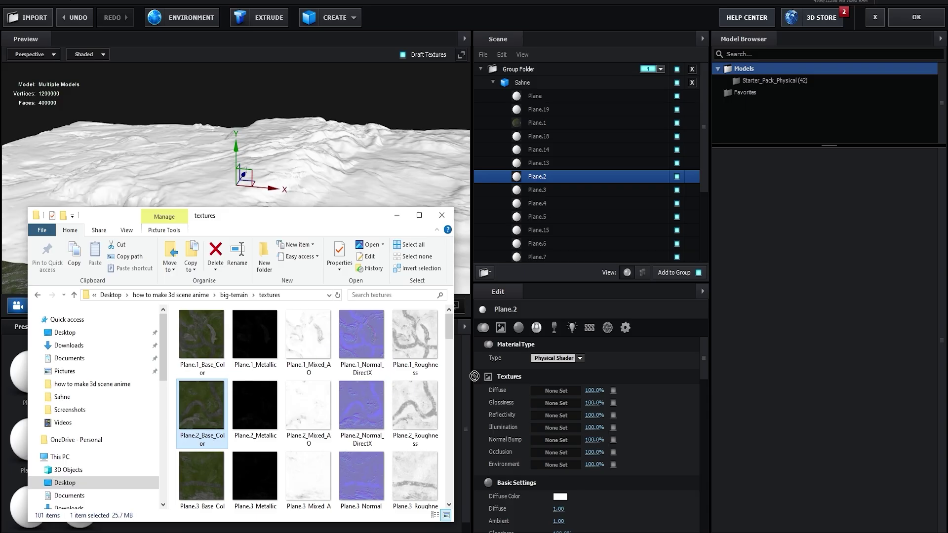
pyautogui.moveTo(308, 409); pyautogui.dragTo(555, 452)
pyautogui.click(378, 438)
pyautogui.moveTo(371, 437); pyautogui.dragTo(555, 439)
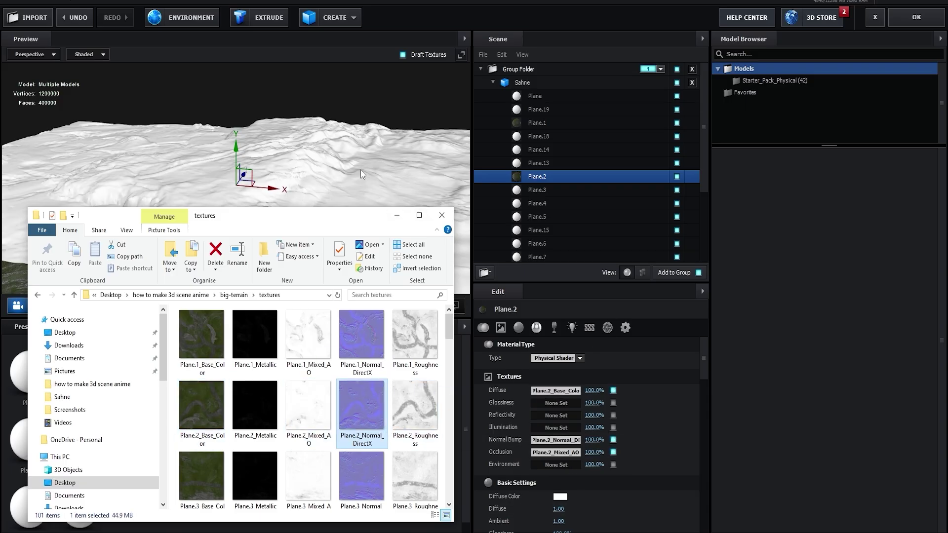
pyautogui.moveTo(360, 170); pyautogui.dragTo(330, 176)
pyautogui.scroll(-3, 331, 175)
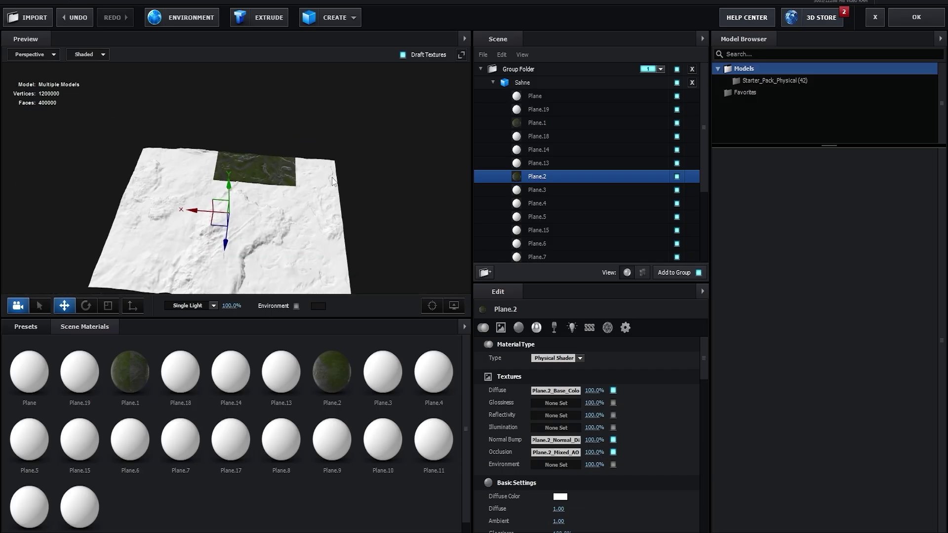
# - Assign Plane.3_Base_Color to Diffuse and Plane.3_Mixed_AO to Occlusion on the Plane.3 material
pyautogui.click(536, 107)
pyautogui.hotkey('alt', 'Tab')
pyautogui.click(537, 190)
pyautogui.moveTo(202, 466); pyautogui.dragTo(556, 391)
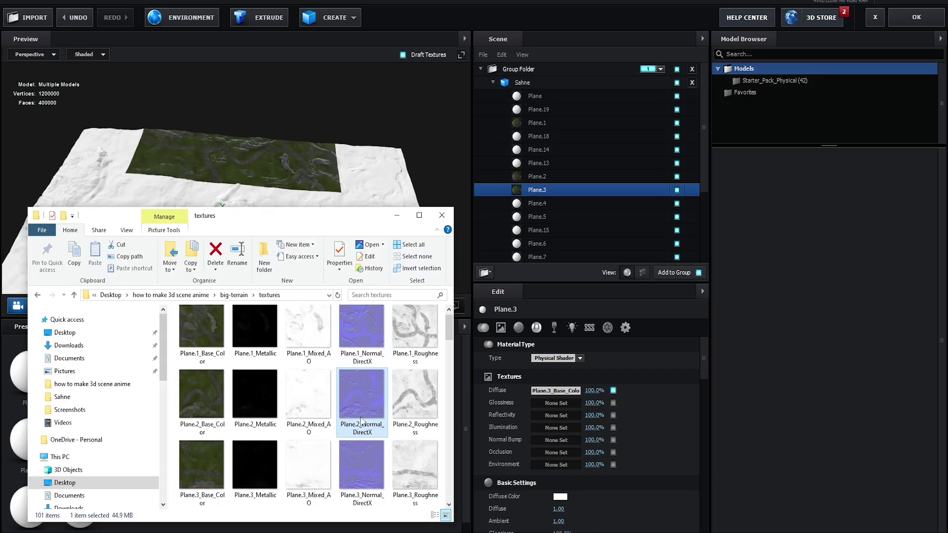
pyautogui.moveTo(308, 467); pyautogui.dragTo(556, 452)
# - Apply the matching texture images to the Plane.4, Plane.5, Plane.6 and Plane.7 materials
pyautogui.click(537, 204)
pyautogui.moveTo(361, 467); pyautogui.dragTo(555, 440)
pyautogui.click(537, 217)
pyautogui.click(537, 243)
pyautogui.scroll(-3, 542, 232)
pyautogui.click(537, 182)
# - Apply the matching texture images to the Plane.17, Plane.8, Plane.9 and Plane.10 materials
pyautogui.click(538, 195)
pyautogui.scroll(-10, 239, 434)
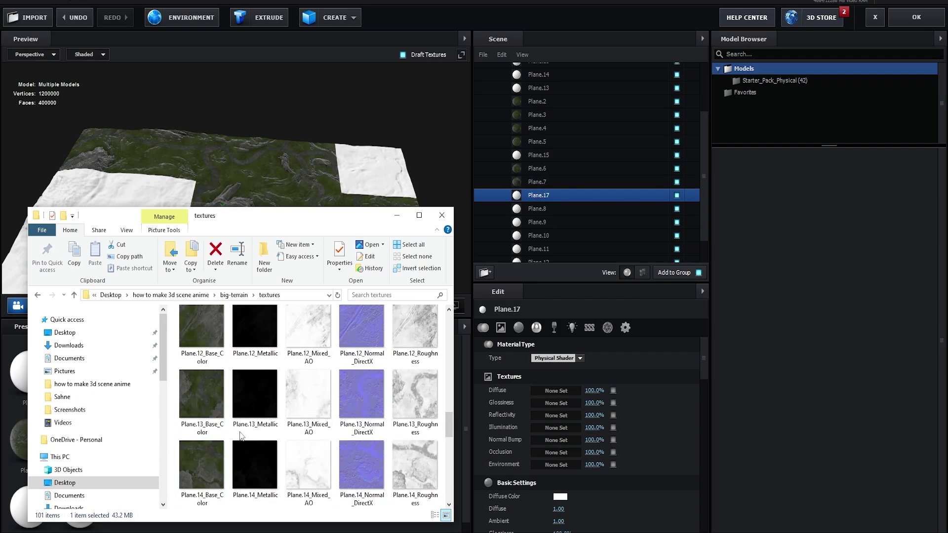
pyautogui.click(537, 208)
pyautogui.click(537, 222)
pyautogui.moveTo(201, 403); pyautogui.dragTo(561, 394)
pyautogui.click(538, 235)
# - Apply the matching texture images to Plane.11, Plane.12, the last material in the list and Plane.15
pyautogui.click(538, 249)
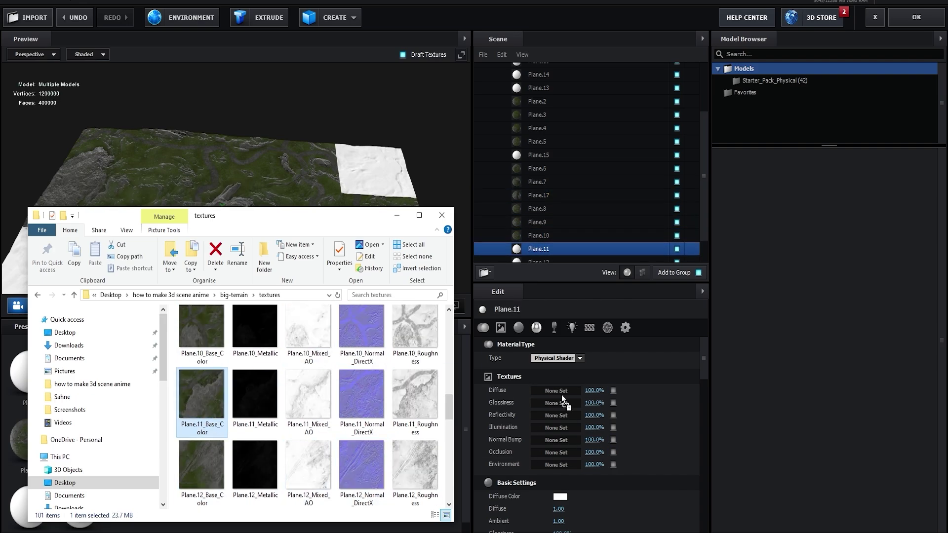
pyautogui.scroll(-3, 542, 232)
pyautogui.click(537, 228)
pyautogui.click(538, 242)
pyautogui.scroll(3, 550, 214)
pyautogui.click(538, 197)
pyautogui.moveTo(202, 395); pyautogui.dragTo(556, 390)
# - Apply the matching texture images to the Plane.13, Plane.14, Plane.18 and Plane.19 materials
pyautogui.scroll(3, 551, 214)
pyautogui.click(538, 163)
pyautogui.click(538, 150)
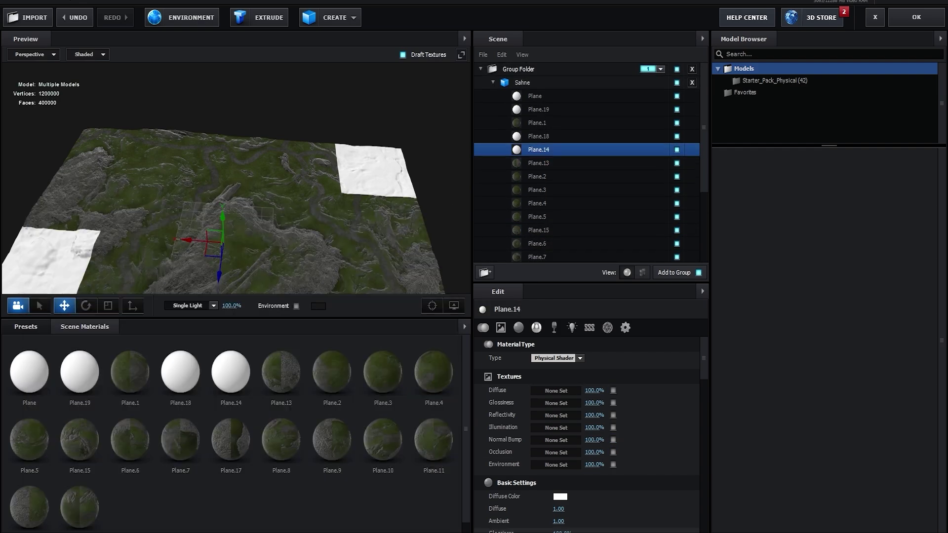
pyautogui.click(538, 136)
pyautogui.click(538, 109)
pyautogui.moveTo(308, 395); pyautogui.dragTo(555, 452)
# - Assign the Plane base color, DirectX normal and mixed AO images to the Plane material's Diffuse, Normal Bump and Occlusion
pyautogui.click(534, 96)
pyautogui.scroll(-1, 306, 405)
pyautogui.moveTo(202, 395); pyautogui.dragTo(555, 391)
pyautogui.moveTo(415, 394); pyautogui.dragTo(556, 439)
pyautogui.moveTo(361, 394); pyautogui.dragTo(555, 452)
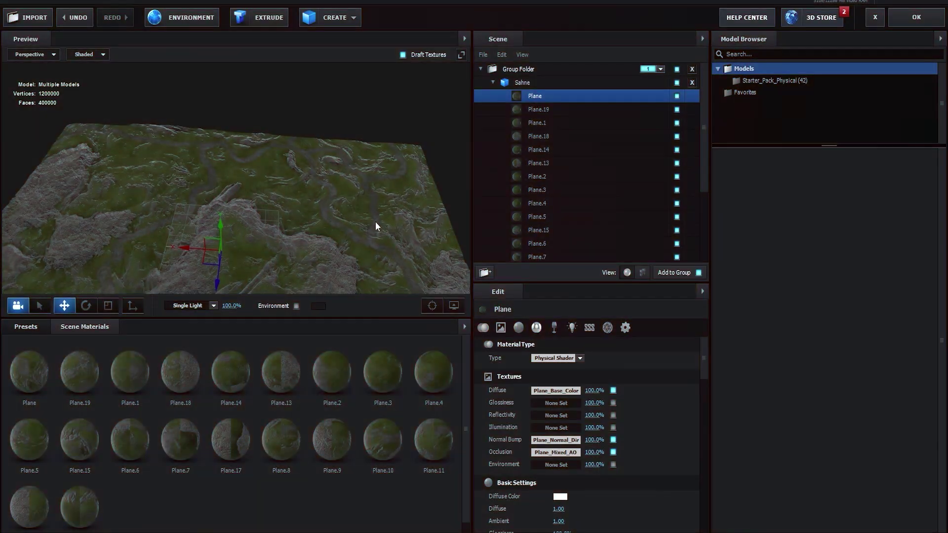
# - Scale the whole Sahne terrain uniformly to 151.5%
pyautogui.moveTo(375, 222); pyautogui.dragTo(349, 233)
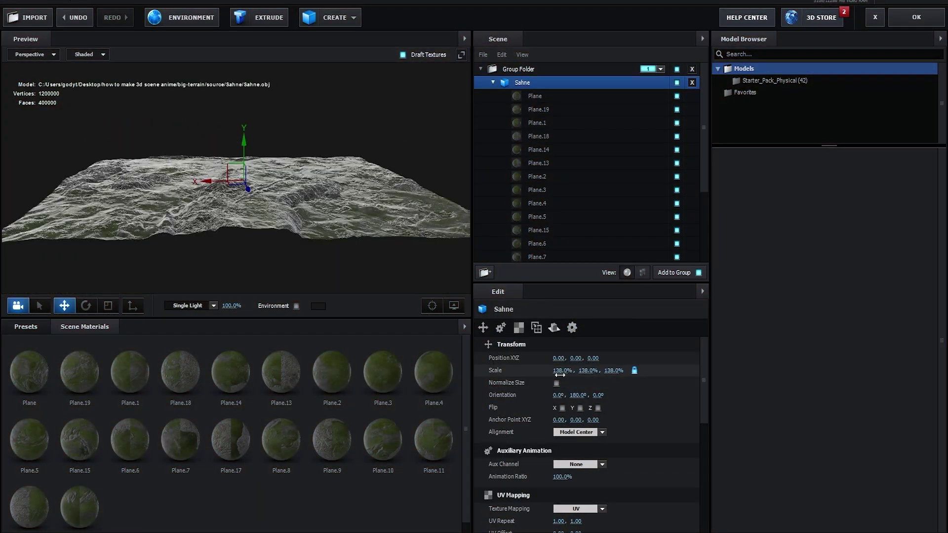
pyautogui.moveTo(559, 375); pyautogui.dragTo(573, 375)
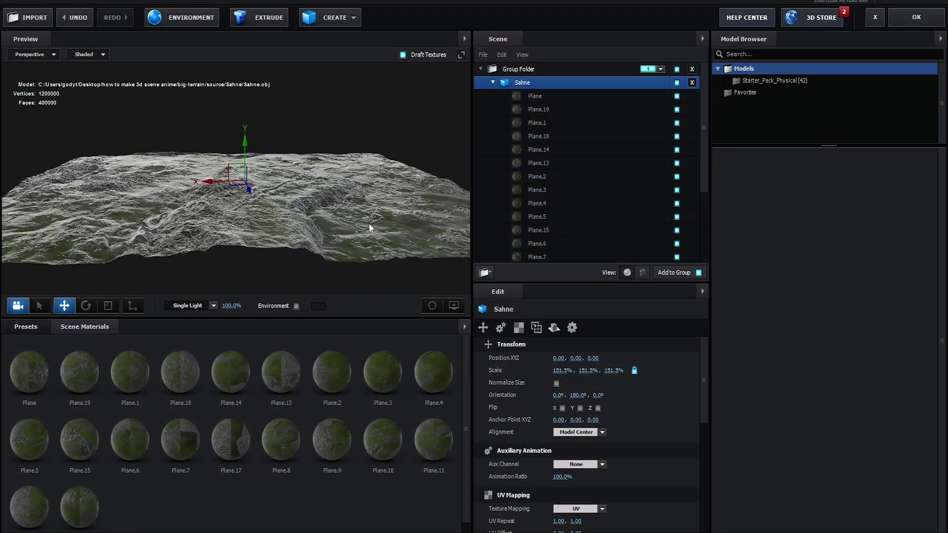
pyautogui.moveTo(368, 224); pyautogui.dragTo(350, 228)
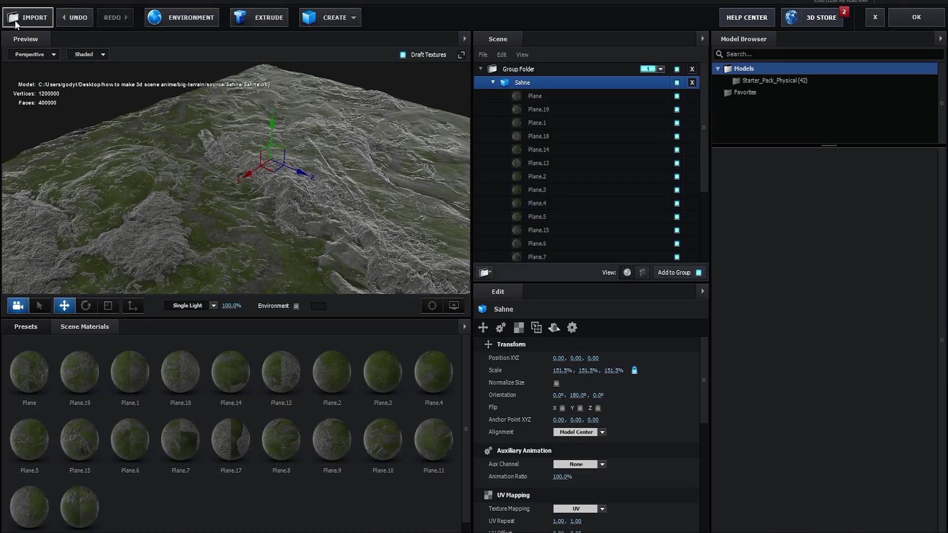
# - Import tori.obj from the FBXtorii folder with the default preferences and normalize its size
pyautogui.click(14, 20)
pyautogui.click(401, 183)
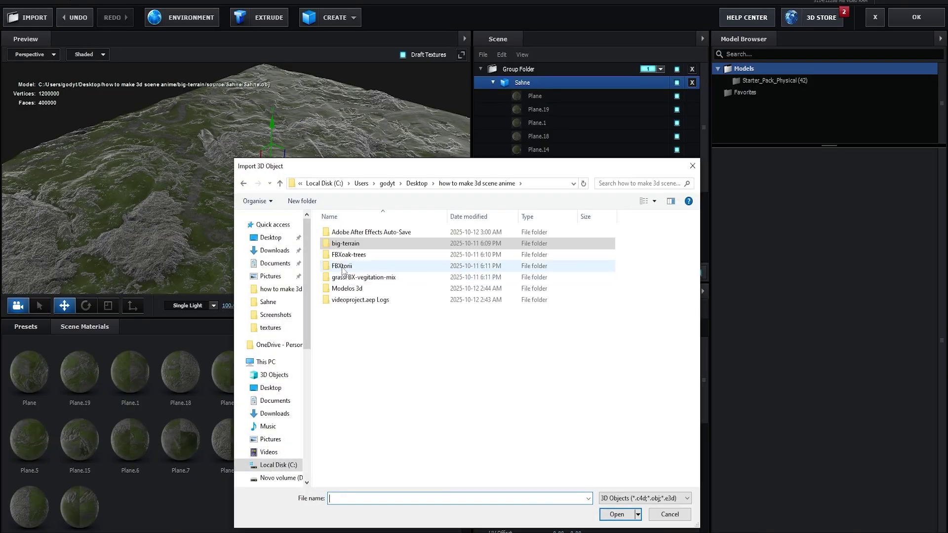
pyautogui.doubleClick(342, 266)
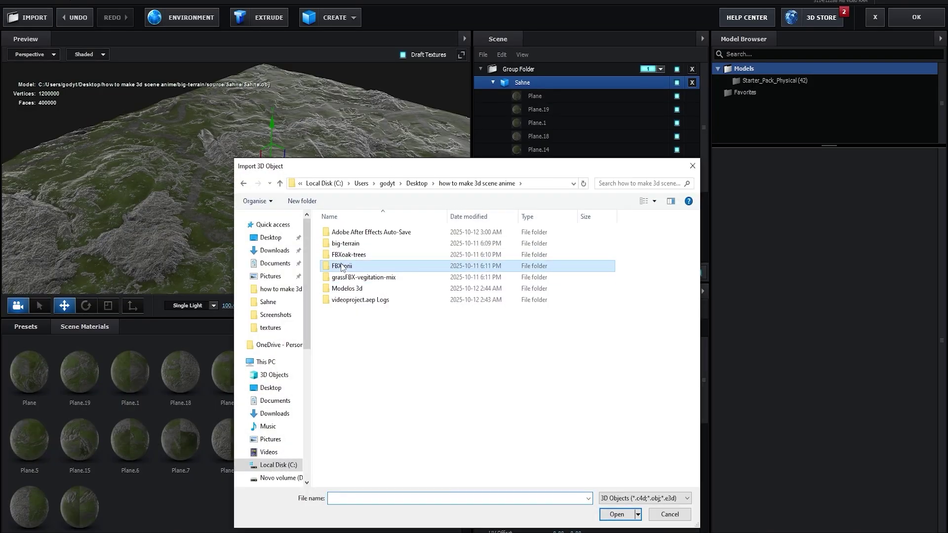
pyautogui.doubleClick(336, 254)
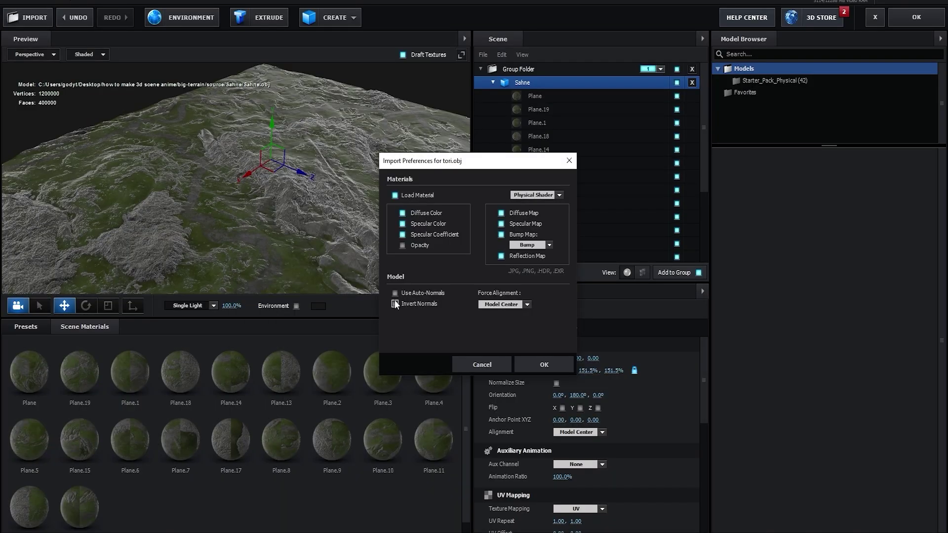
pyautogui.click(528, 369)
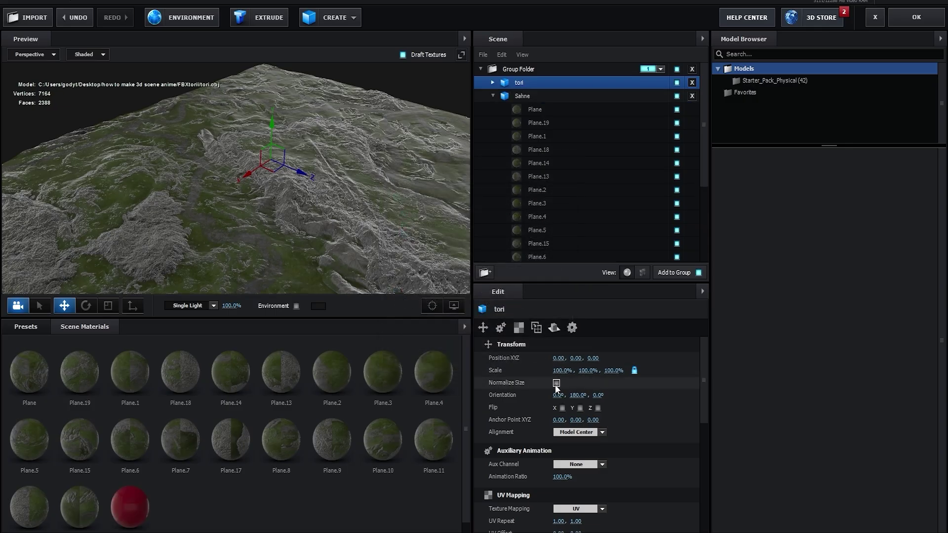
pyautogui.click(556, 383)
# - Raise the torii gate to a Y position of 1.63 and scale it uniformly to 302%
pyautogui.moveTo(389, 203); pyautogui.dragTo(230, 203)
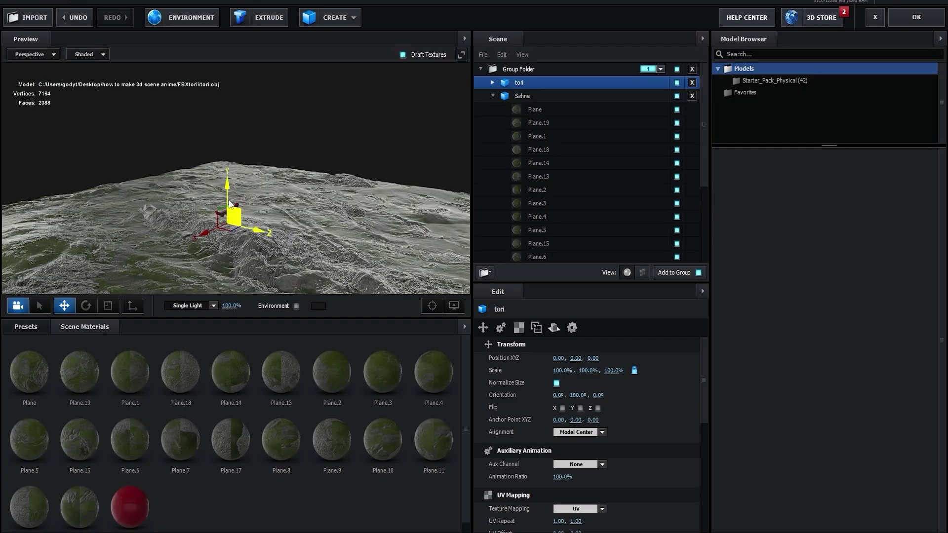
pyautogui.moveTo(238, 157); pyautogui.dragTo(239, 169)
pyautogui.moveTo(242, 202); pyautogui.dragTo(271, 268)
pyautogui.moveTo(555, 374); pyautogui.dragTo(899, 411)
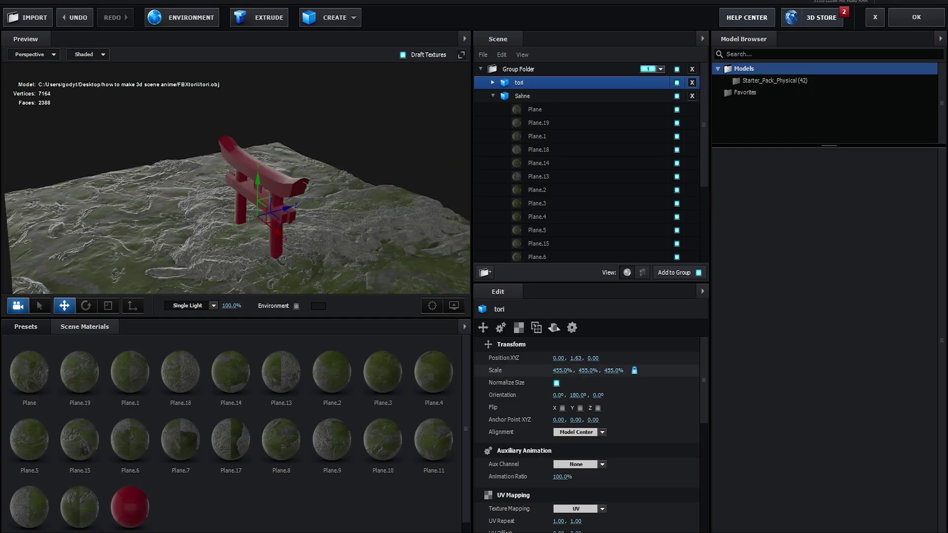
pyautogui.moveTo(783, 395); pyautogui.dragTo(773, 393)
# - Stand the torii gate on the rocky ridge of the terrain at position 1.00, 2.89, 12.15
pyautogui.moveTo(368, 269); pyautogui.dragTo(336, 262)
pyautogui.moveTo(266, 216); pyautogui.dragTo(455, 221)
pyautogui.moveTo(434, 274); pyautogui.dragTo(303, 219)
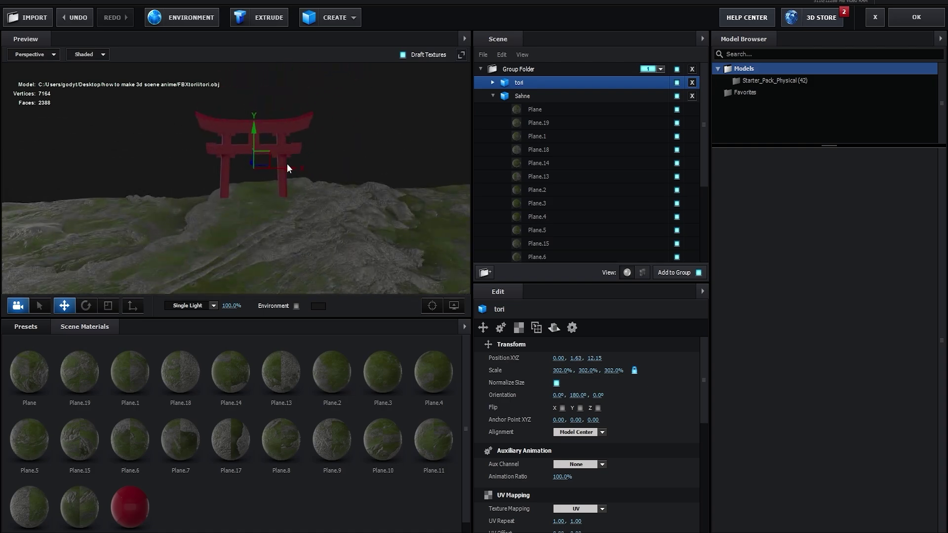
pyautogui.moveTo(288, 168)
pyautogui.mouseDown()
pyautogui.moveTo(316, 168)
pyautogui.moveTo(305, 167)
pyautogui.mouseUp()
pyautogui.moveTo(271, 132); pyautogui.dragTo(268, 108)
pyautogui.scroll(5, 285, 191)
pyautogui.moveTo(286, 191); pyautogui.dragTo(341, 194)
pyautogui.moveTo(306, 109); pyautogui.dragTo(311, 109)
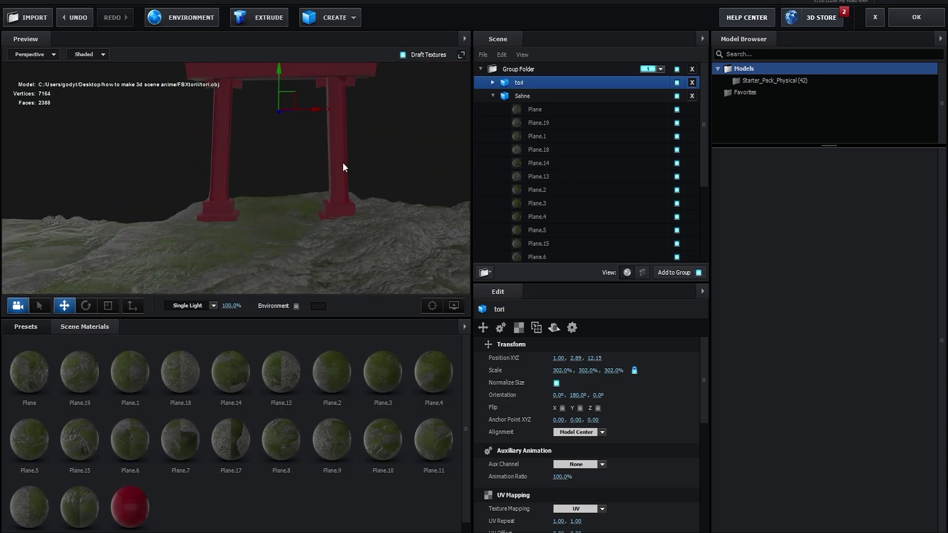
pyautogui.moveTo(343, 168); pyautogui.dragTo(311, 179)
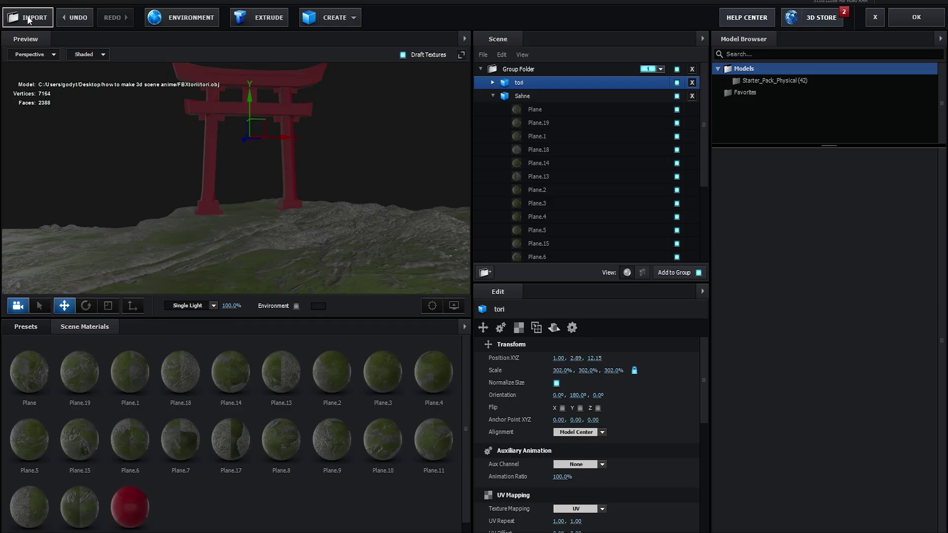
# - Import grass.obj from the grassFBX-vegitation-mix folder with the default preferences and normalize its size
pyautogui.click(29, 20)
pyautogui.click(432, 183)
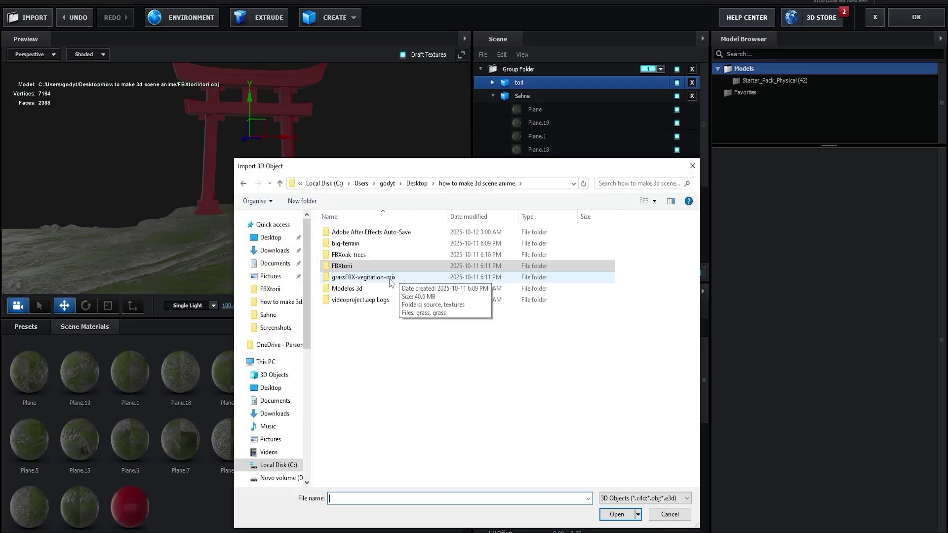
pyautogui.doubleClick(363, 277)
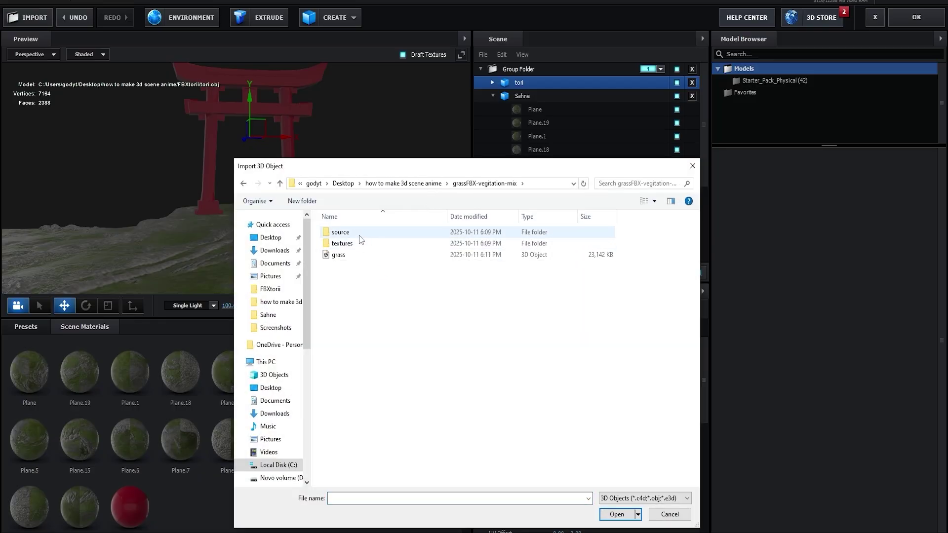
pyautogui.doubleClick(363, 255)
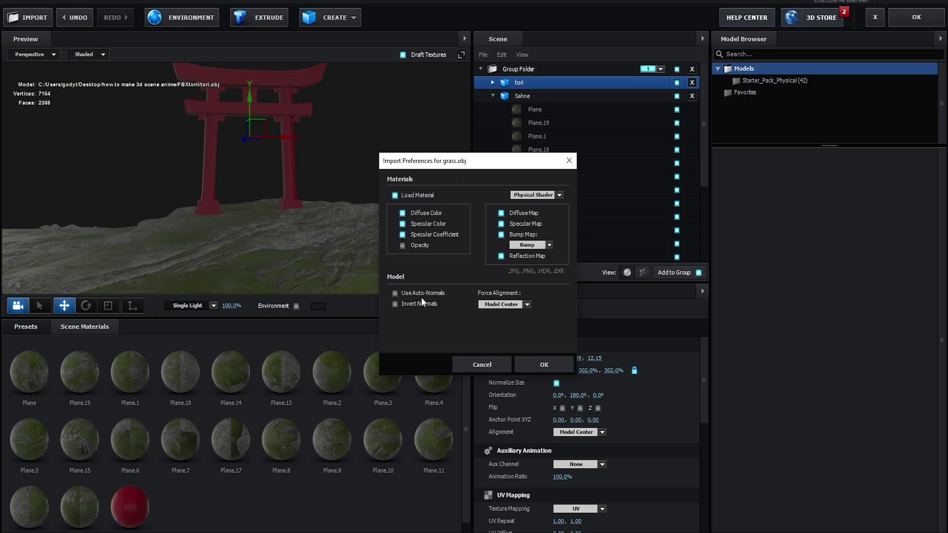
pyautogui.click(538, 369)
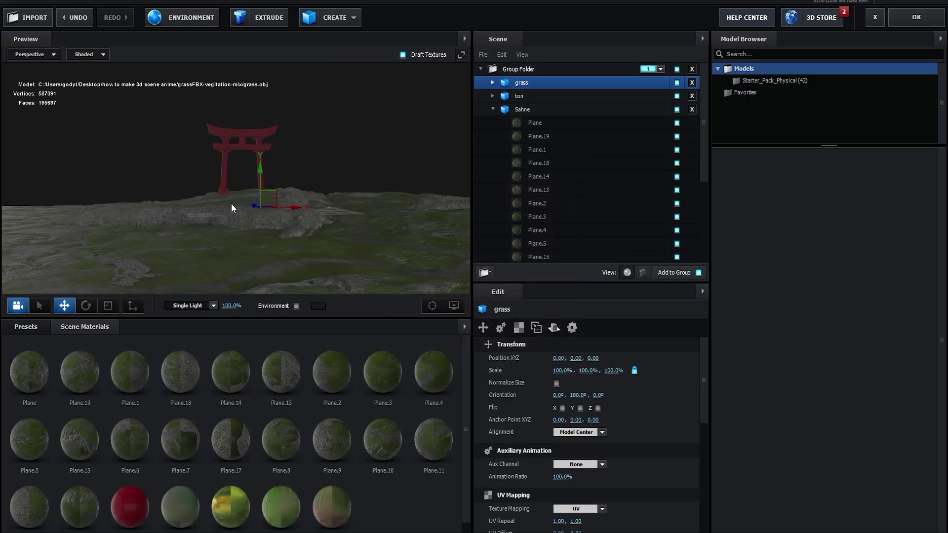
pyautogui.click(556, 384)
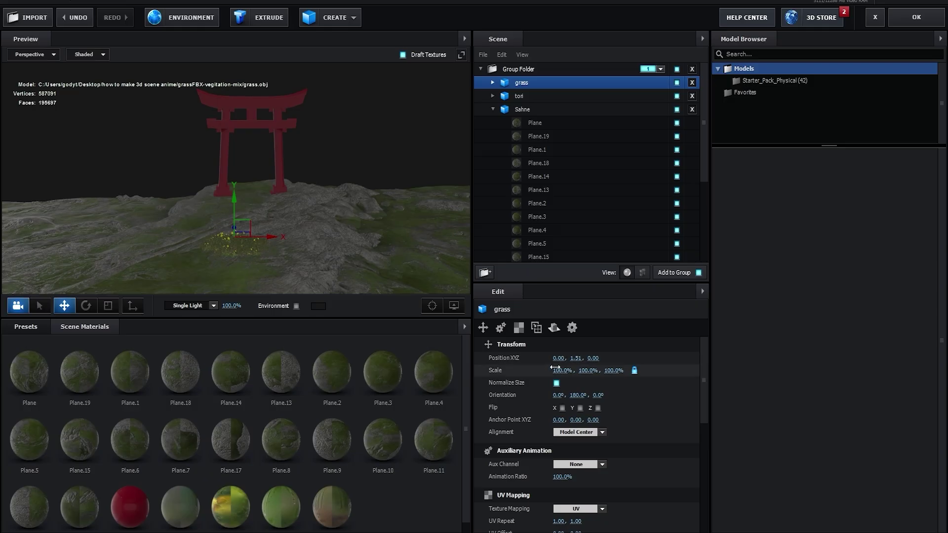
# - Scale the grass uniformly to 303.5% and place it in front of the torii at 1.61, 0.61, 6.97
pyautogui.moveTo(624, 370); pyautogui.dragTo(765, 380)
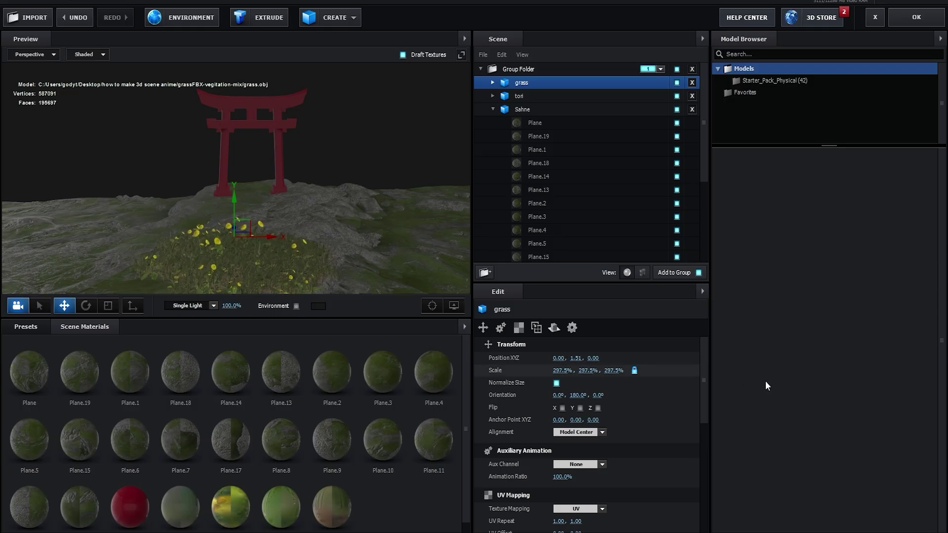
pyautogui.moveTo(383, 224); pyautogui.dragTo(273, 166)
pyautogui.scroll(-5, 403, 149)
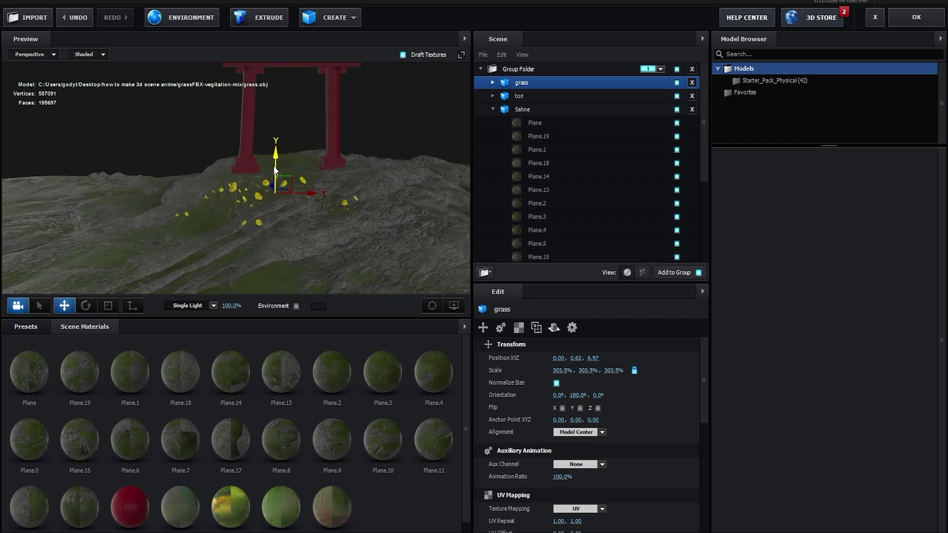
pyautogui.moveTo(320, 194); pyautogui.dragTo(358, 226)
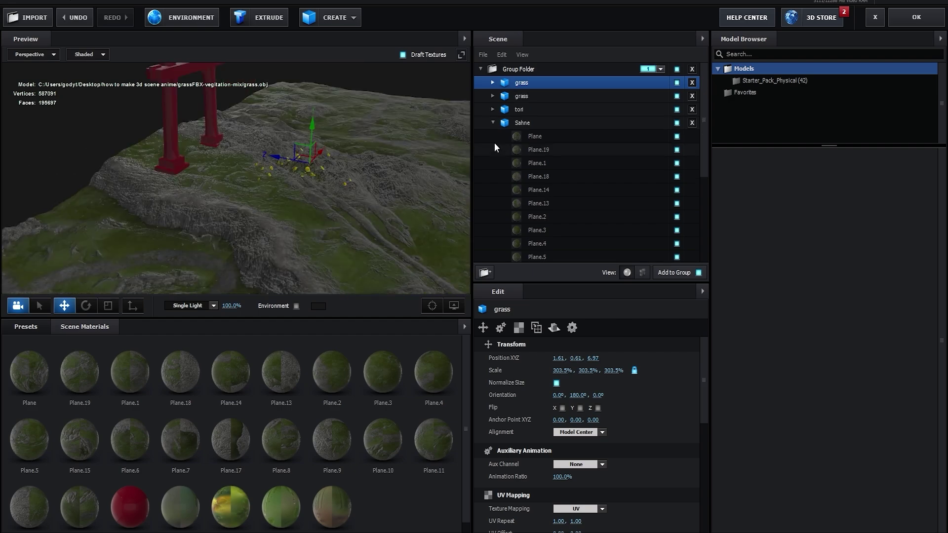
# - Place the duplicated grass at -2.63, 0.61, 0.44 and turn it to about 45° around Y
pyautogui.moveTo(438, 243); pyautogui.dragTo(298, 191)
pyautogui.scroll(5, 280, 186)
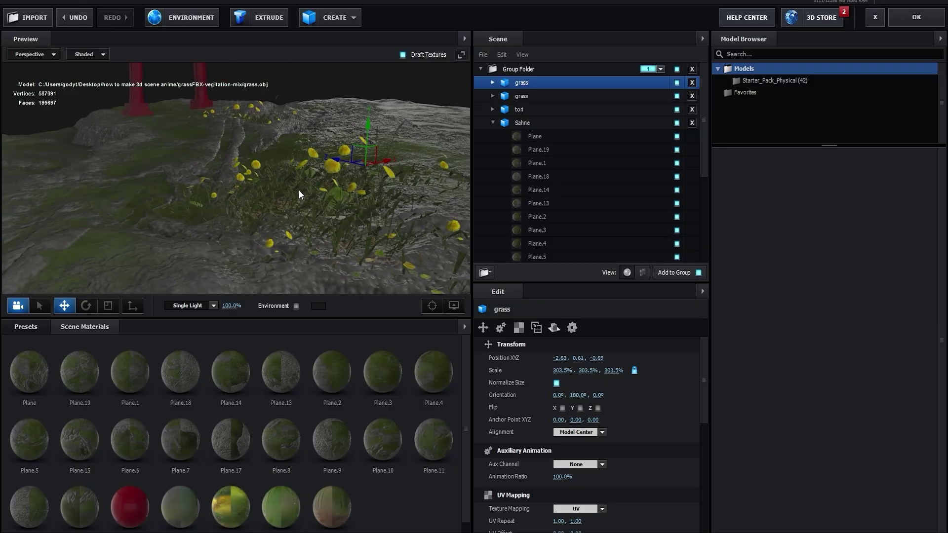
pyautogui.moveTo(329, 160); pyautogui.dragTo(281, 150)
pyautogui.moveTo(291, 184); pyautogui.dragTo(211, 223)
pyautogui.click(83, 306)
pyautogui.scroll(5, 229, 193)
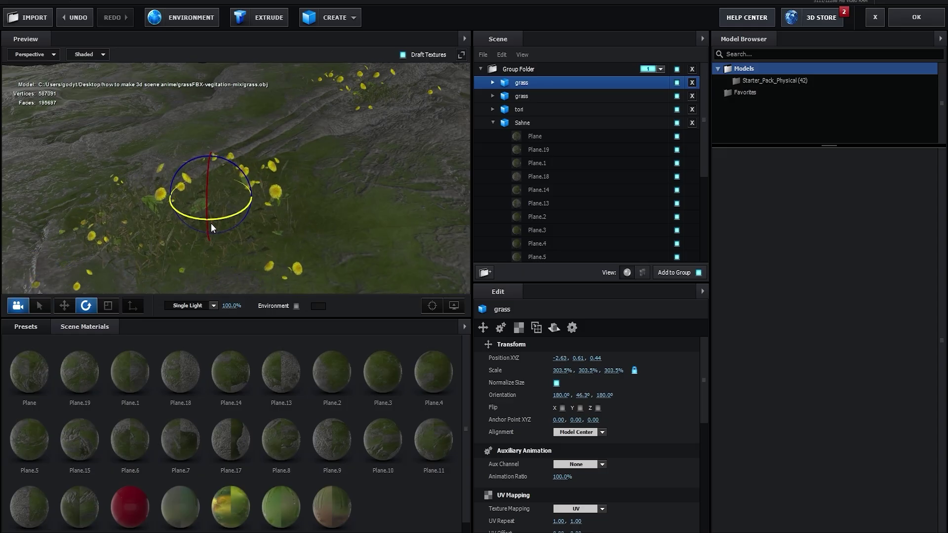
pyautogui.scroll(-4, 357, 187)
pyautogui.scroll(-3, 357, 188)
# - Duplicate the grass twice, placing one copy at about X 3.35, Z -1.71 and the other near the torii at 1.57, 0.31, 13.01
pyautogui.moveTo(357, 188); pyautogui.dragTo(316, 195)
pyautogui.hotkey('ctrl', 'd')
pyautogui.click(66, 309)
pyautogui.moveTo(366, 235); pyautogui.dragTo(292, 214)
pyautogui.moveTo(387, 164); pyautogui.dragTo(385, 178)
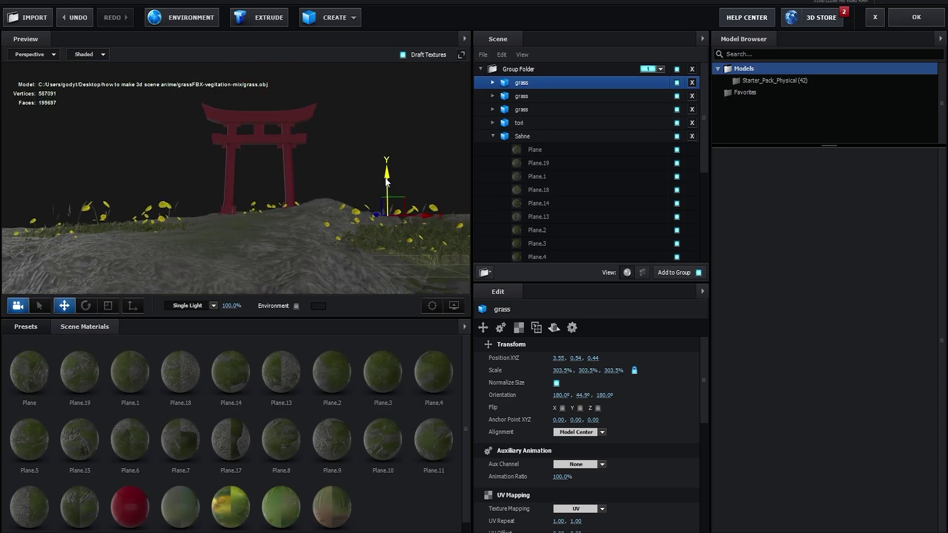
pyautogui.moveTo(422, 218)
pyautogui.mouseDown()
pyautogui.moveTo(380, 220)
pyautogui.moveTo(405, 234)
pyautogui.moveTo(440, 221)
pyautogui.mouseUp()
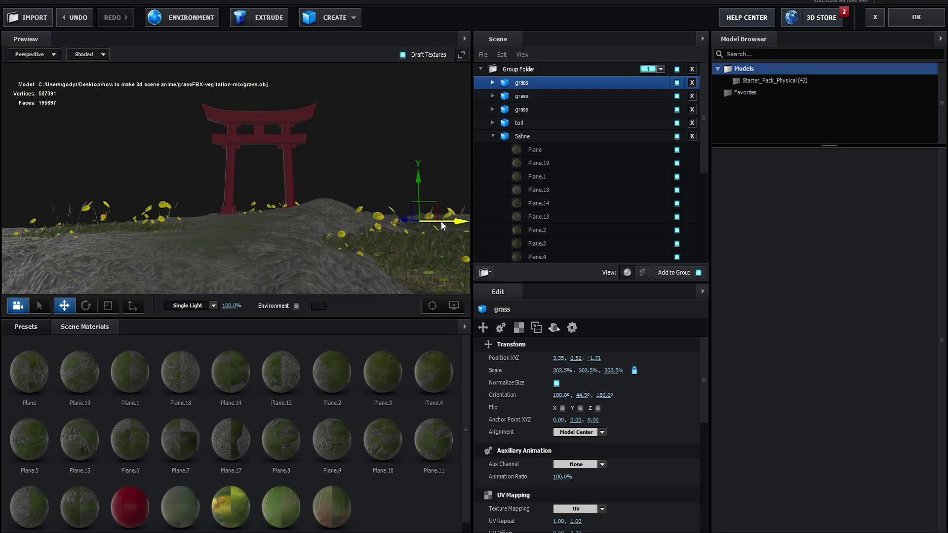
pyautogui.moveTo(417, 181); pyautogui.dragTo(418, 198)
pyautogui.moveTo(340, 203)
pyautogui.mouseDown()
pyautogui.moveTo(362, 264)
pyautogui.moveTo(311, 229)
pyautogui.moveTo(265, 144)
pyautogui.moveTo(244, 147)
pyautogui.moveTo(279, 170)
pyautogui.moveTo(294, 202)
pyautogui.moveTo(357, 249)
pyautogui.moveTo(347, 197)
pyautogui.moveTo(336, 190)
pyautogui.mouseUp()
pyautogui.hotkey('ctrl', 'd')
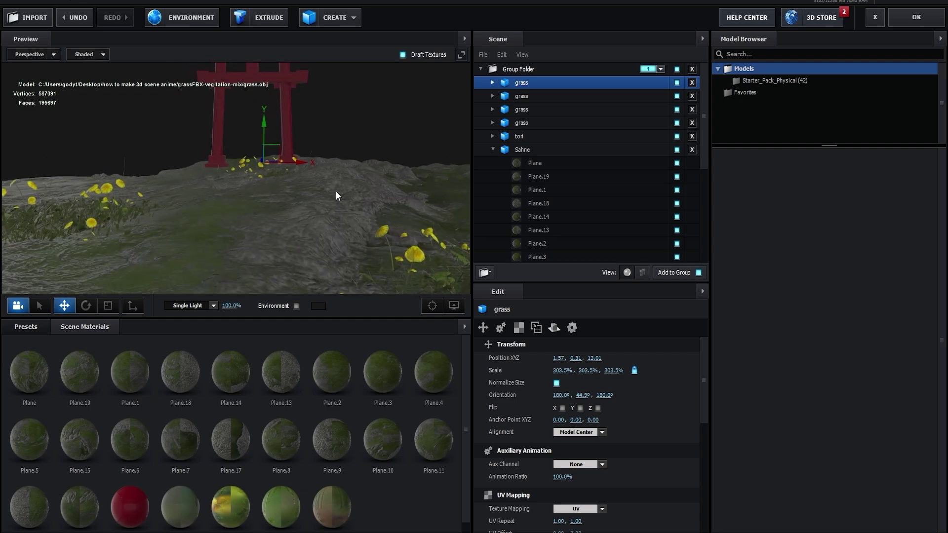
# - Import tree.obj from the FBXoak-trees folder with the default preferences and normalize its size
pyautogui.click(28, 20)
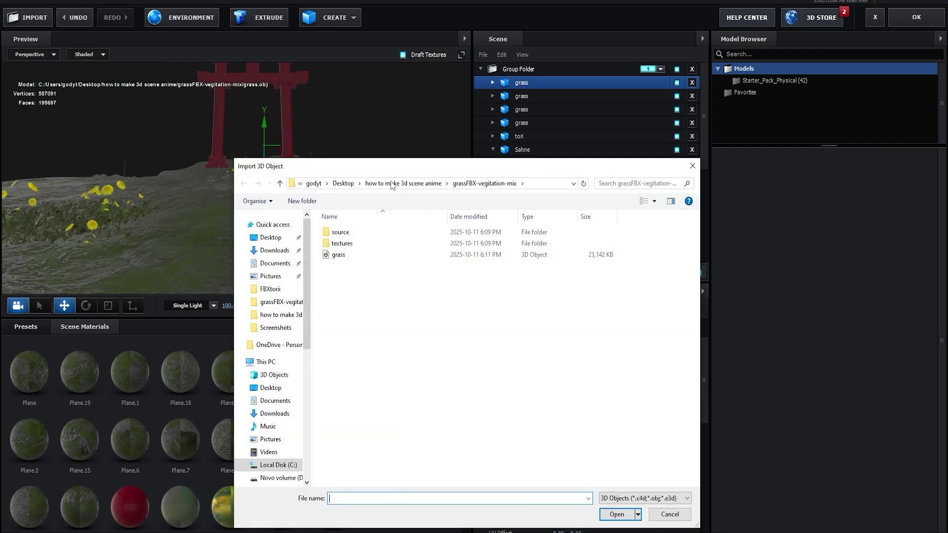
pyautogui.click(425, 184)
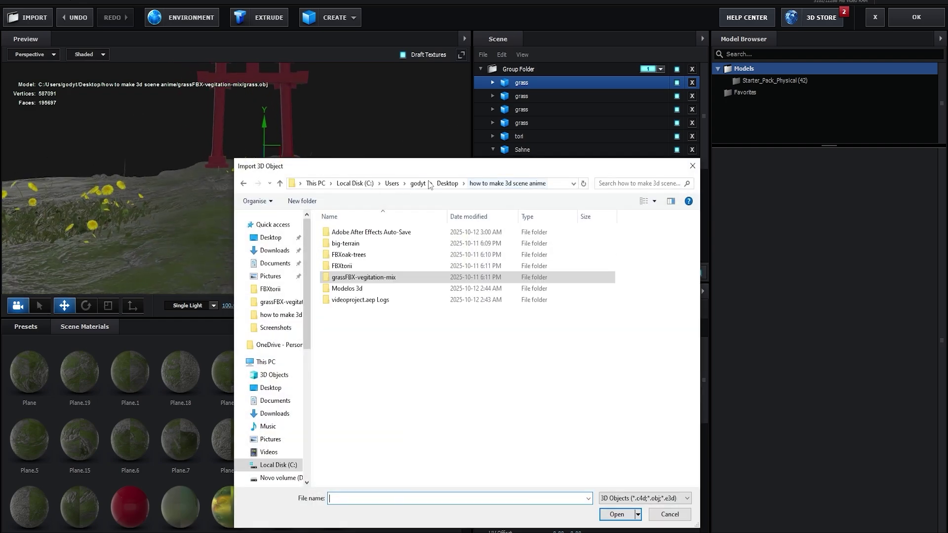
pyautogui.doubleClick(365, 255)
pyautogui.doubleClick(368, 254)
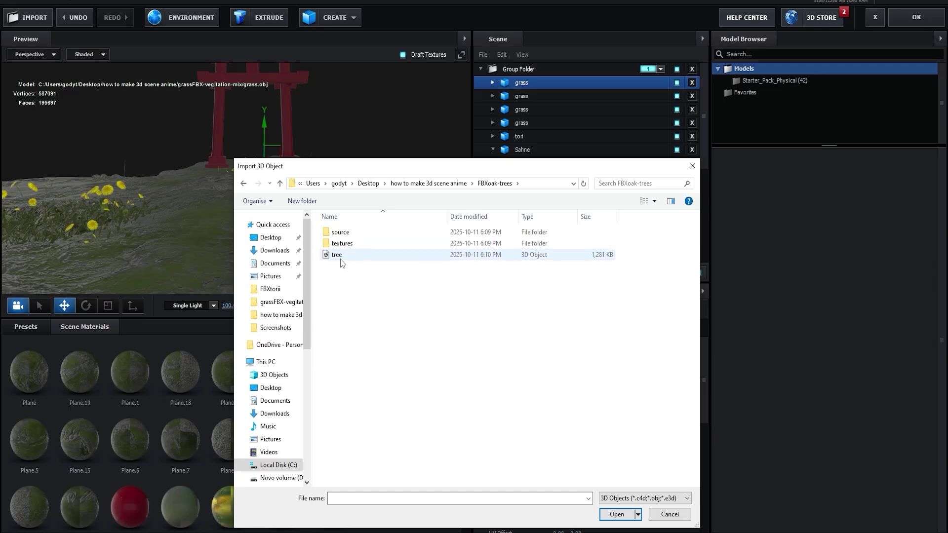
pyautogui.click(539, 362)
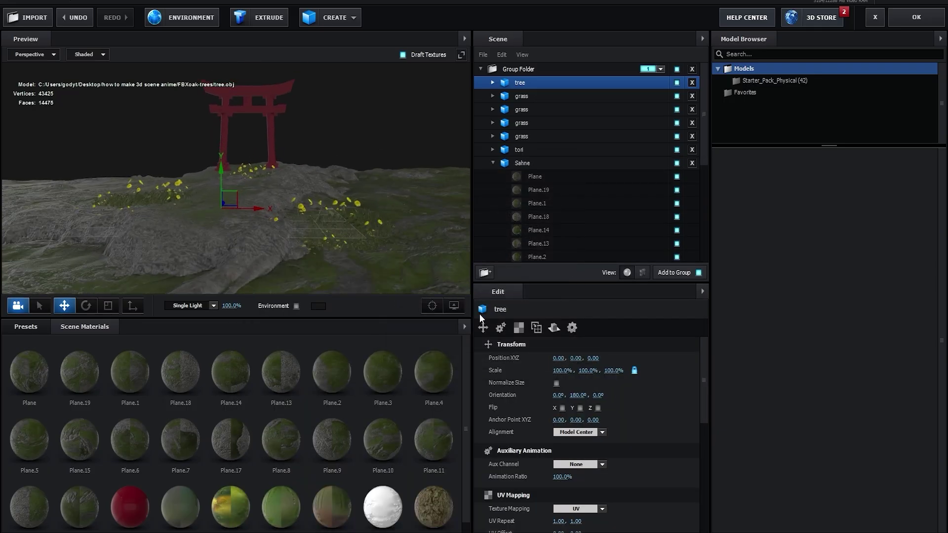
pyautogui.click(556, 383)
# - Raise the tree to a Y position of 3.40 and hide its leaf1 material
pyautogui.moveTo(222, 177); pyautogui.dragTo(222, 69)
pyautogui.scroll(3, 296, 163)
pyautogui.moveTo(296, 160); pyautogui.dragTo(360, 222)
pyautogui.click(493, 82)
pyautogui.click(543, 97)
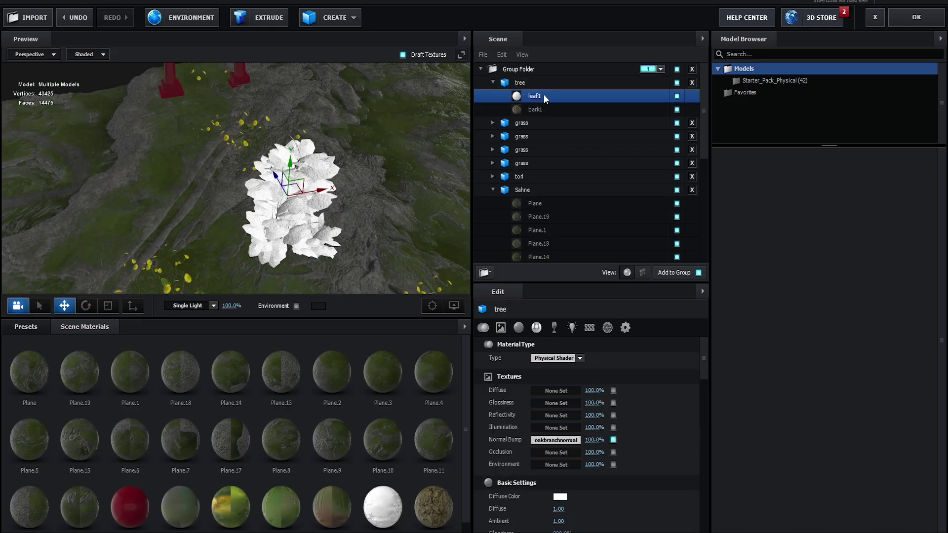
pyautogui.scroll(-2, 513, 163)
pyautogui.scroll(2, 508, 158)
pyautogui.click(523, 83)
pyautogui.moveTo(450, 168); pyautogui.dragTo(390, 212)
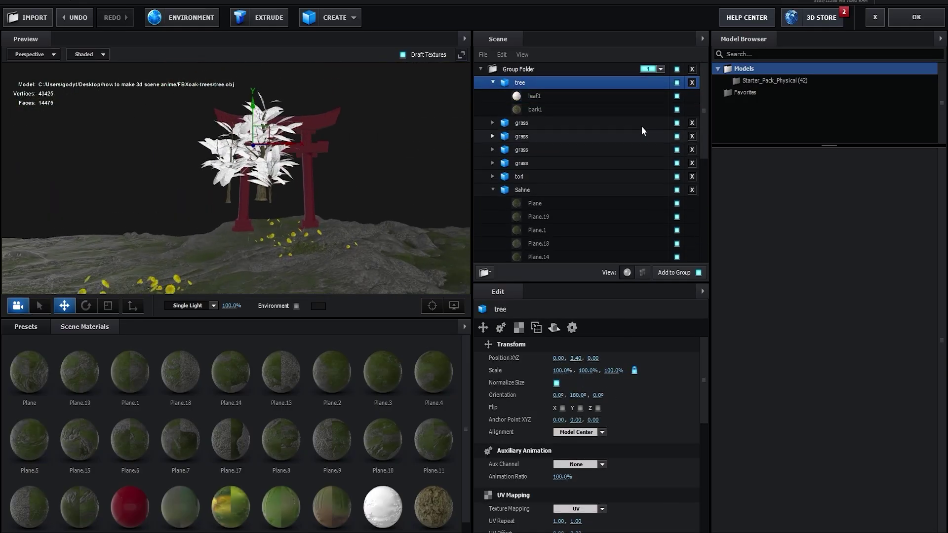
pyautogui.click(676, 96)
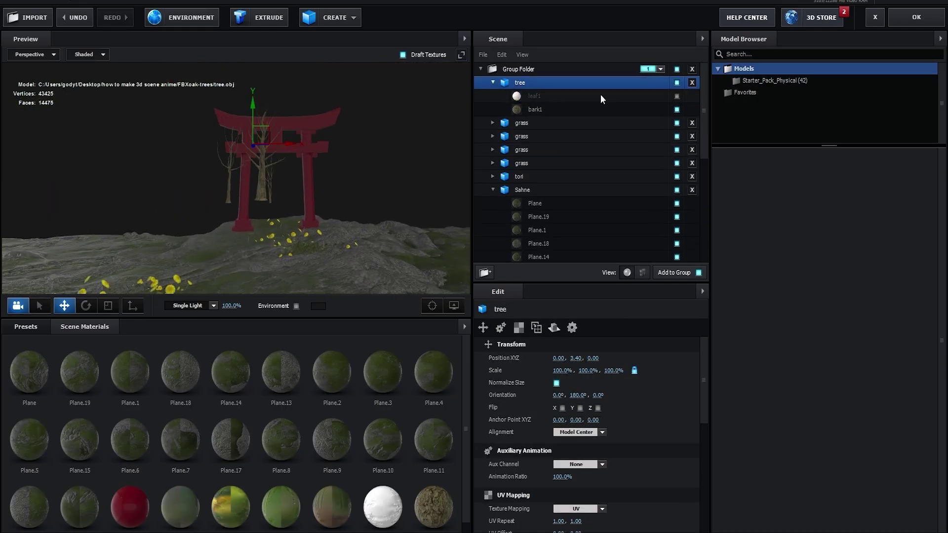
# - Scale the bare tree uniformly to 433% and place it beside the torii at -3.37, 2.58, 6.25
pyautogui.moveTo(565, 370); pyautogui.dragTo(746, 372)
pyautogui.moveTo(385, 255); pyautogui.dragTo(333, 289)
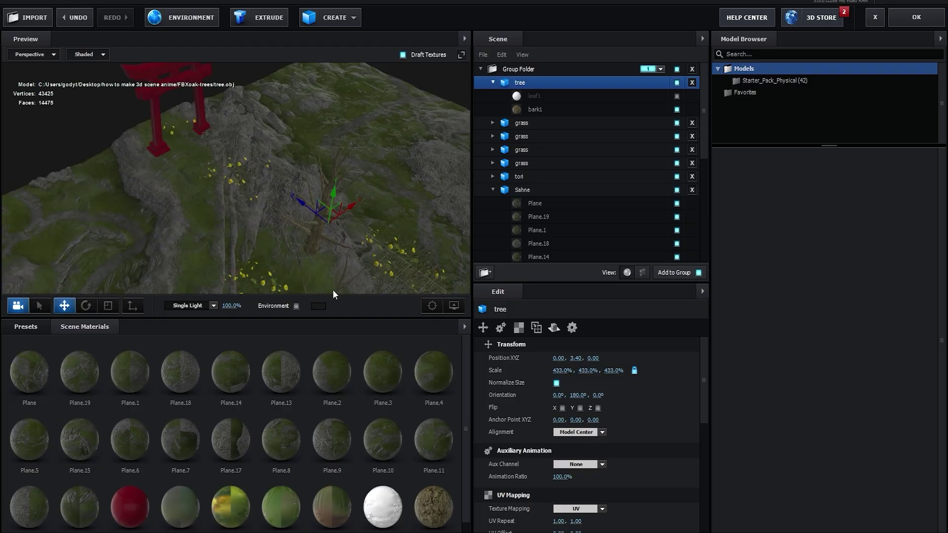
pyautogui.moveTo(305, 194); pyautogui.dragTo(155, 188)
pyautogui.moveTo(168, 267); pyautogui.dragTo(120, 146)
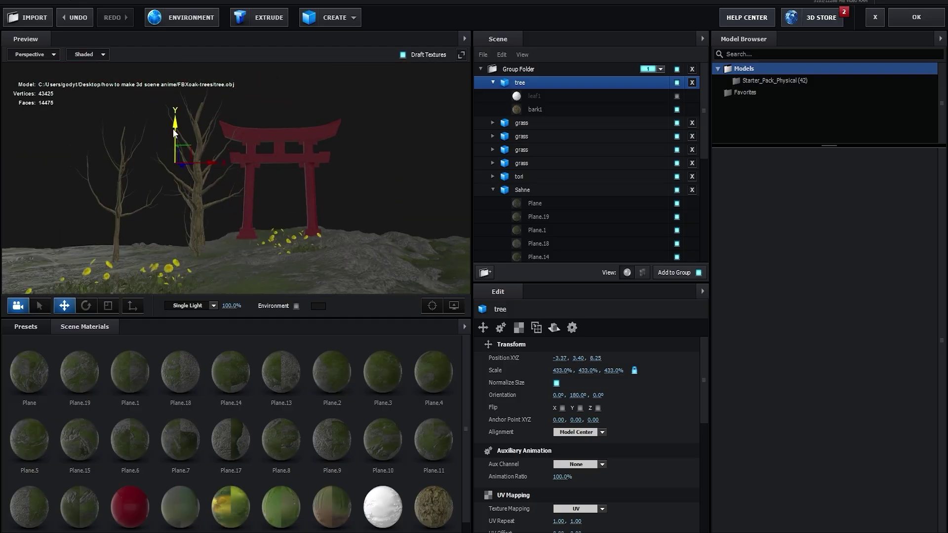
pyautogui.moveTo(173, 129); pyautogui.dragTo(173, 149)
pyautogui.moveTo(205, 225); pyautogui.dragTo(224, 155)
# - Duplicate the tree to the other side of the torii, turned to 275° around Y and scaled to 277.5%
pyautogui.hotkey('ctrl', 'd')
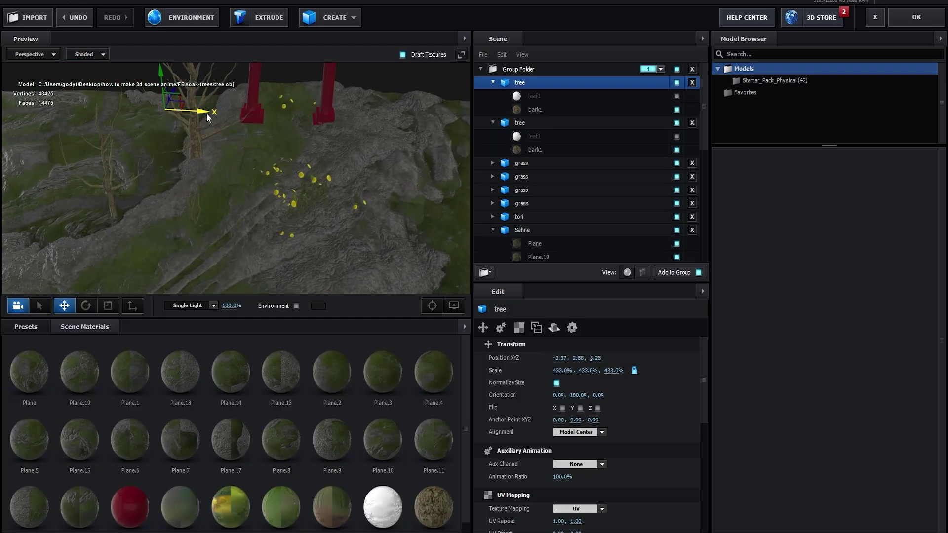
pyautogui.moveTo(206, 113); pyautogui.dragTo(472, 150)
pyautogui.click(86, 305)
pyautogui.click(65, 306)
pyautogui.moveTo(337, 194); pyautogui.dragTo(378, 215)
pyautogui.moveTo(408, 121); pyautogui.dragTo(409, 74)
pyautogui.moveTo(561, 370); pyautogui.dragTo(409, 374)
pyautogui.moveTo(409, 74); pyautogui.dragTo(409, 114)
pyautogui.scroll(-3, 274, 216)
# - Duplicate the smaller tree again, place the copy at 4.39, 2.80, 1.10, and accept the scene setup
pyautogui.moveTo(274, 217); pyautogui.dragTo(336, 262)
pyautogui.hotkey('ctrl', 'd')
pyautogui.moveTo(242, 106); pyautogui.dragTo(425, 131)
pyautogui.moveTo(318, 215); pyautogui.dragTo(326, 188)
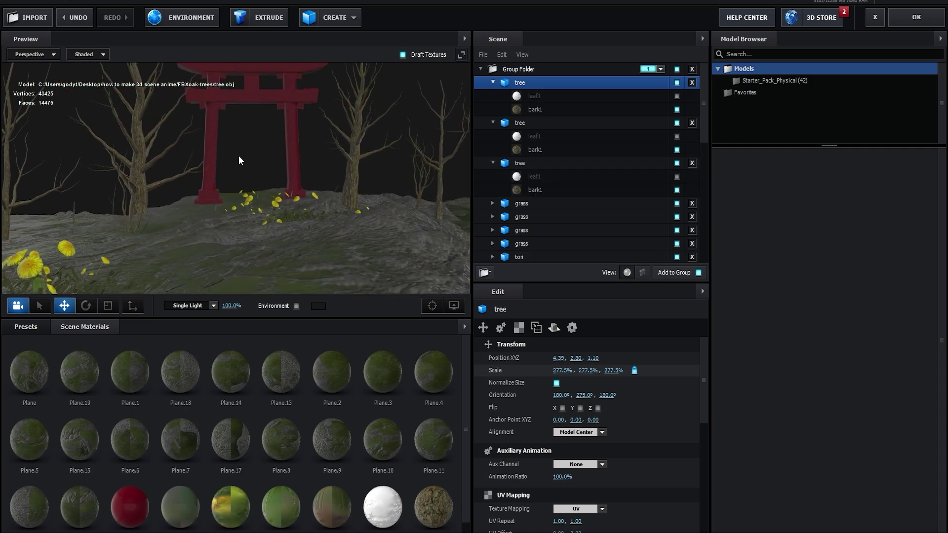
pyautogui.scroll(-3, 544, 188)
pyautogui.scroll(3, 544, 187)
pyautogui.scroll(-3, 322, 173)
pyautogui.scroll(3, 322, 173)
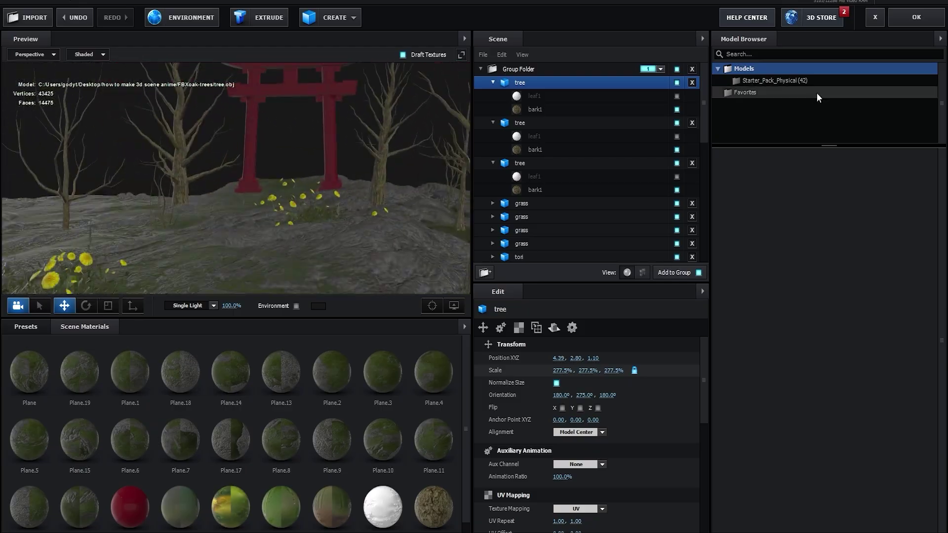
pyautogui.click(905, 19)
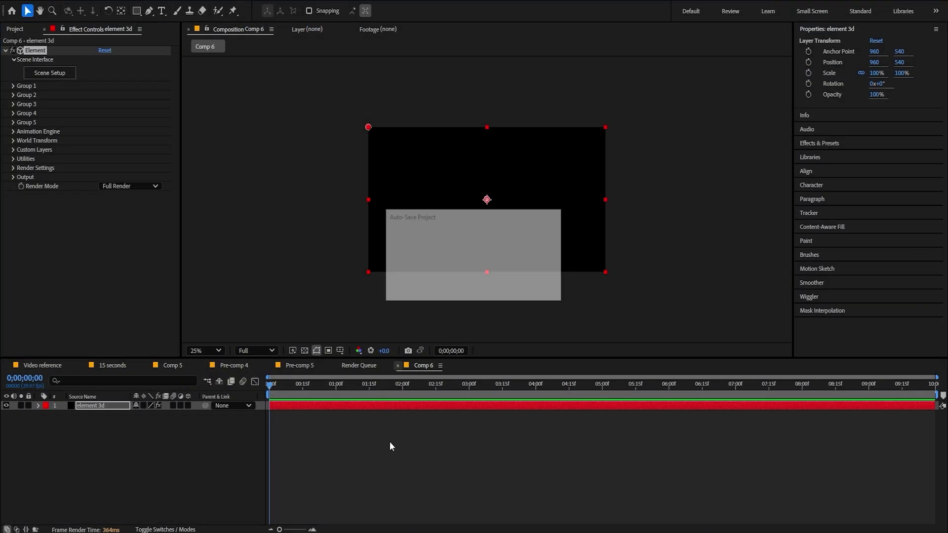
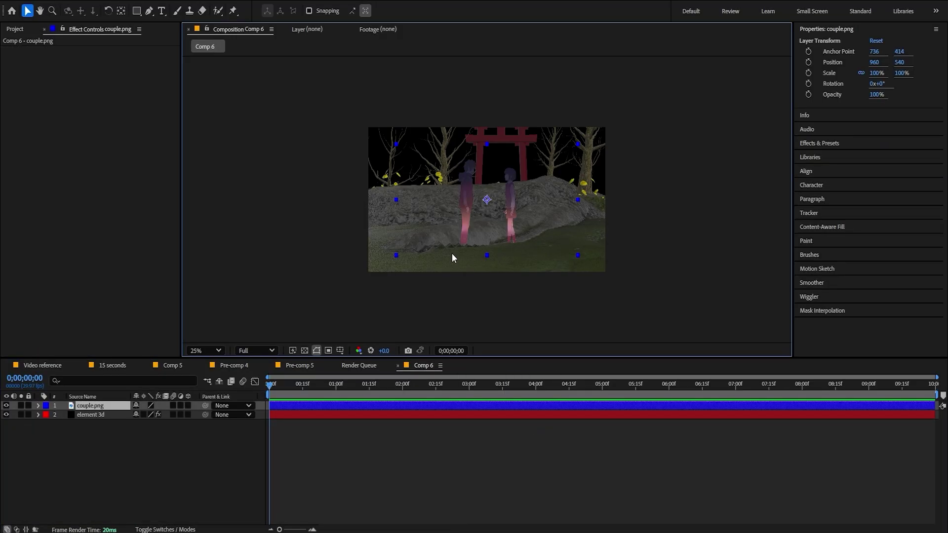
# - Pre-compose the couple.png layer, moving all attributes into the new composition
pyautogui.hotkey('ctrl', 'shift', 'c')
pyautogui.click(398, 269)
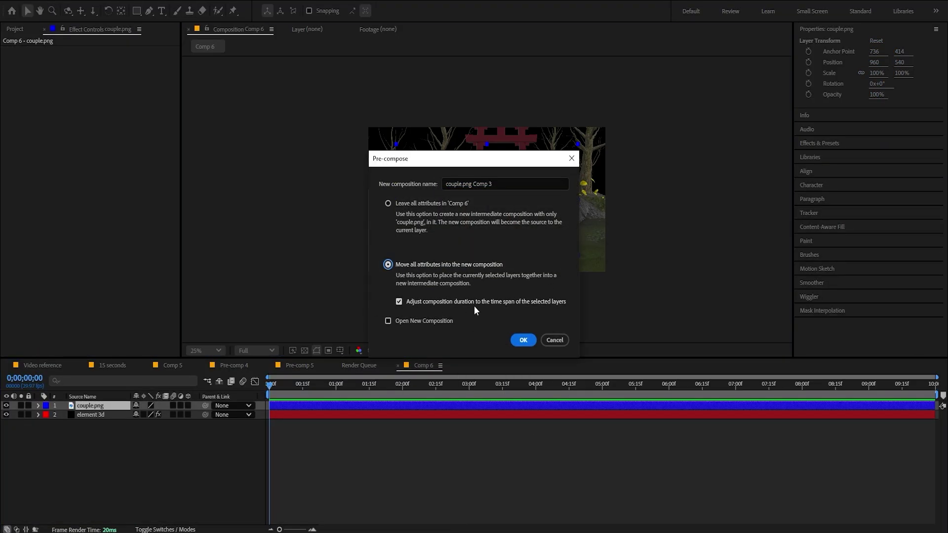
pyautogui.click(521, 340)
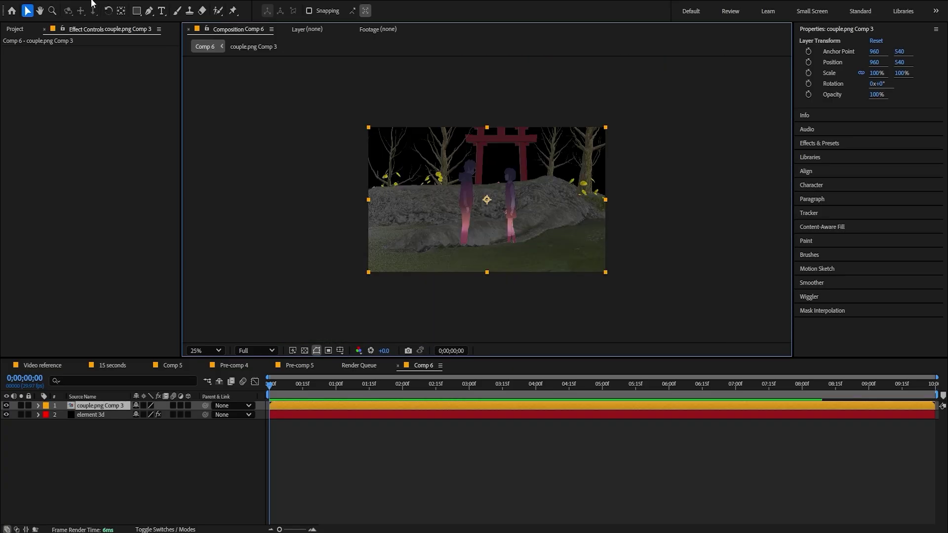
# - Auto-trace the couple composition's alpha on the current frame to a new layer, and hide both the traced and couple layers
pyautogui.rightClick(77, 406)
pyautogui.click(108, 348)
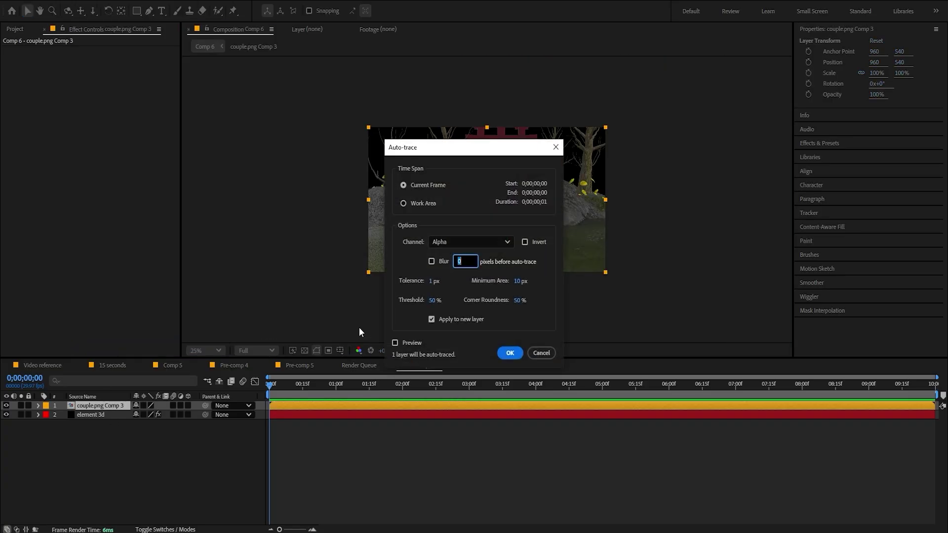
pyautogui.click(509, 352)
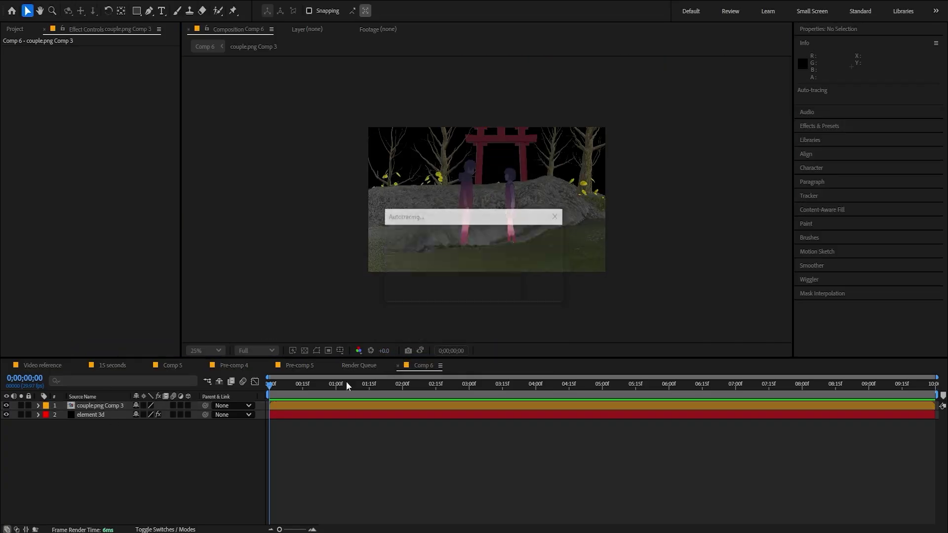
pyautogui.moveTo(6, 406); pyautogui.dragTo(6, 415)
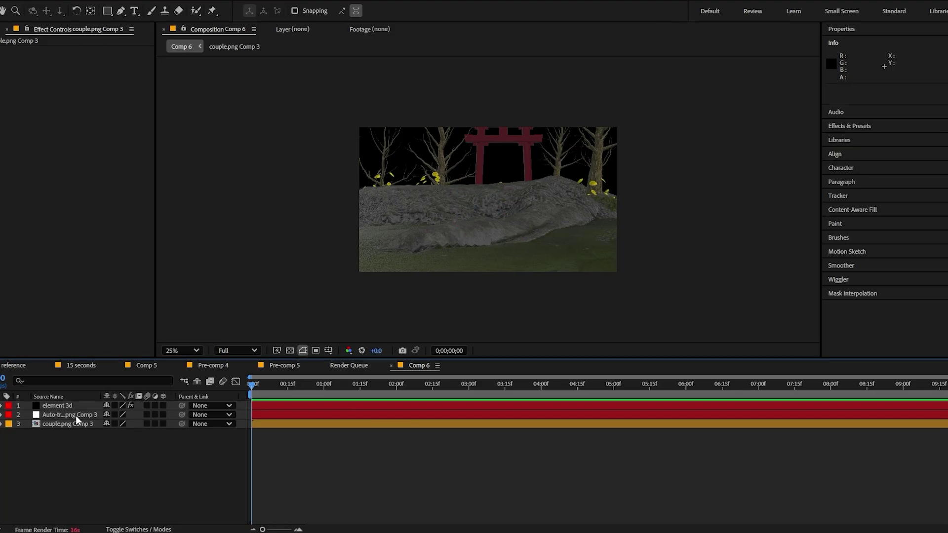
# - Assign the auto-traced couple layer as Path Layer 1 in the element 3d layer's custom text and masks
pyautogui.click(60, 408)
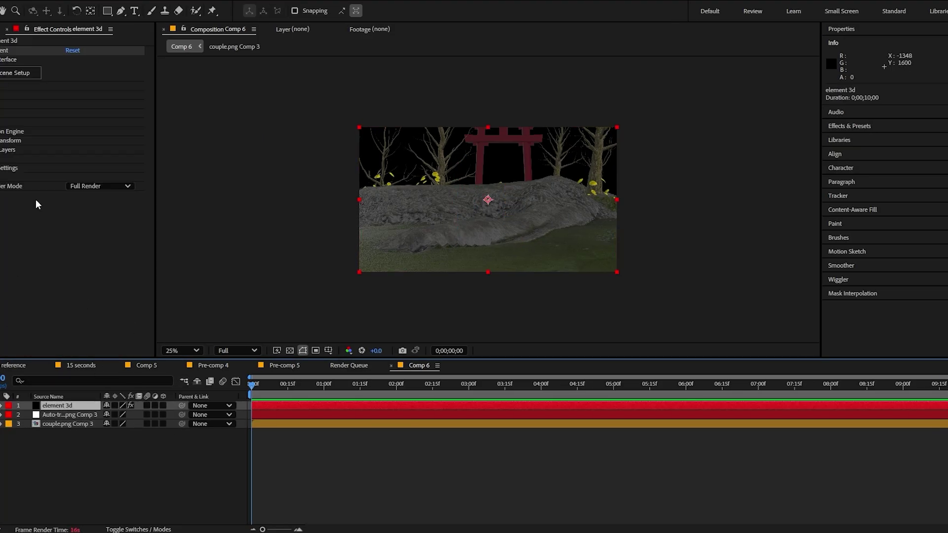
pyautogui.click(14, 150)
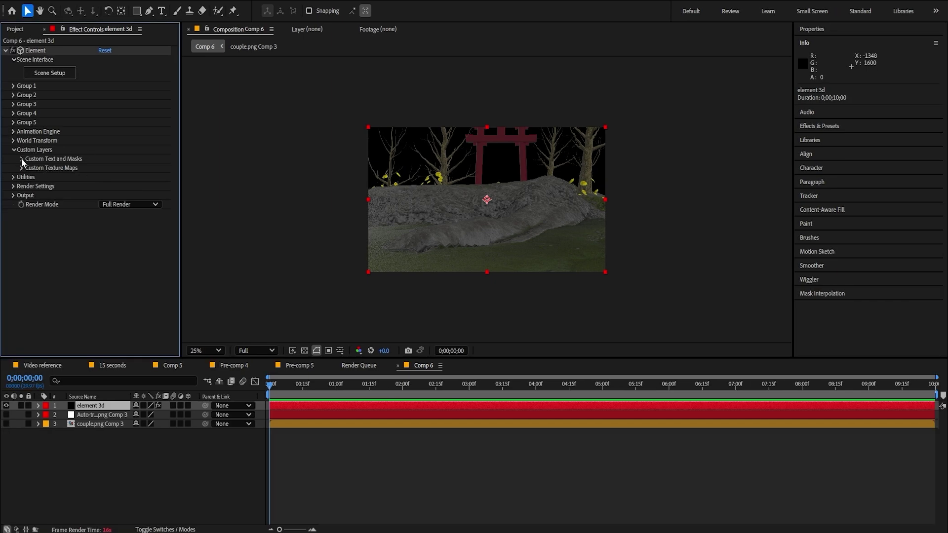
pyautogui.click(21, 159)
pyautogui.click(112, 168)
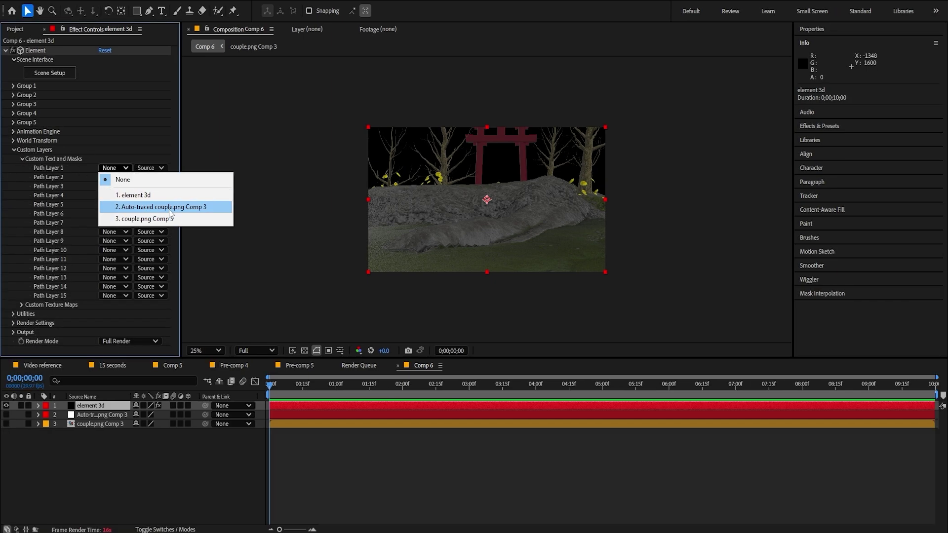
pyautogui.click(143, 206)
# - Assign couple.png Comp 3 as Layer 1 of Element's custom texture maps and save the project
pyautogui.click(41, 306)
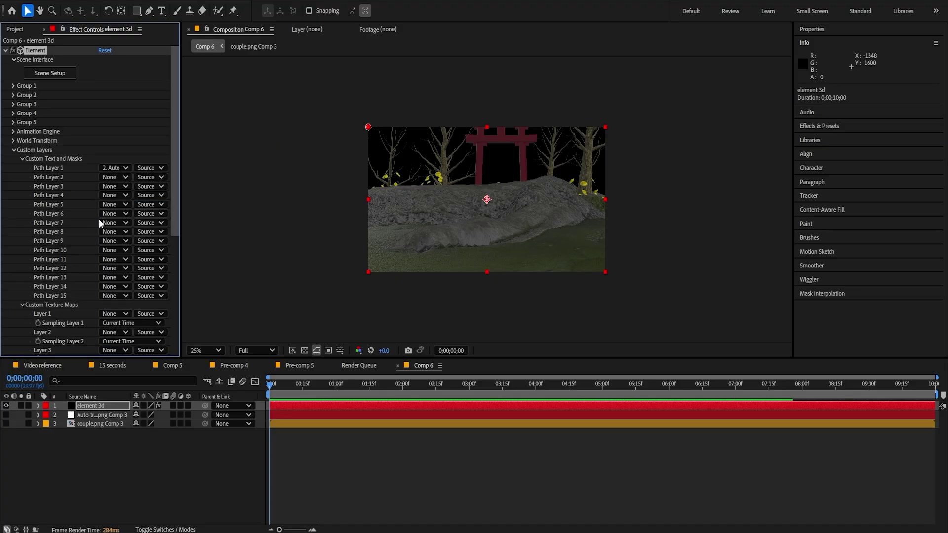
pyautogui.scroll(-3, 118, 253)
pyautogui.click(114, 241)
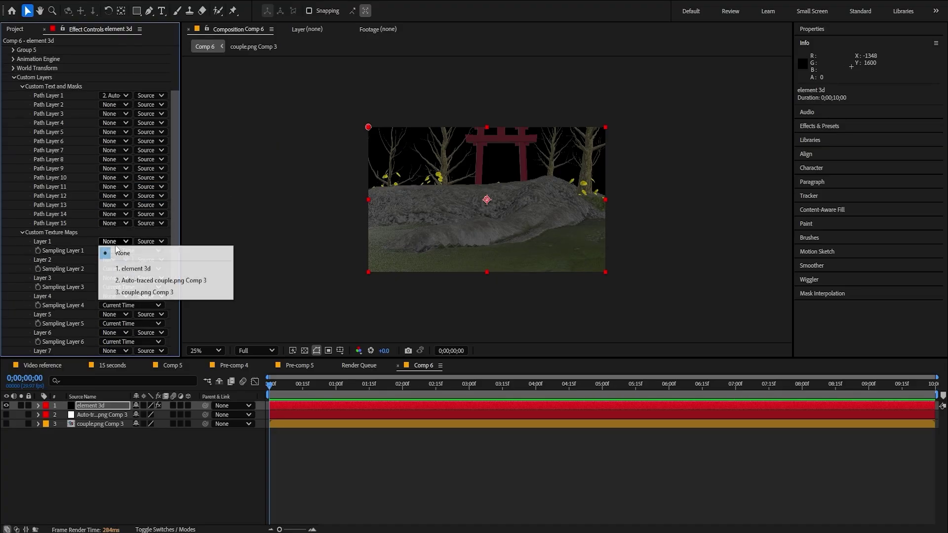
pyautogui.click(151, 295)
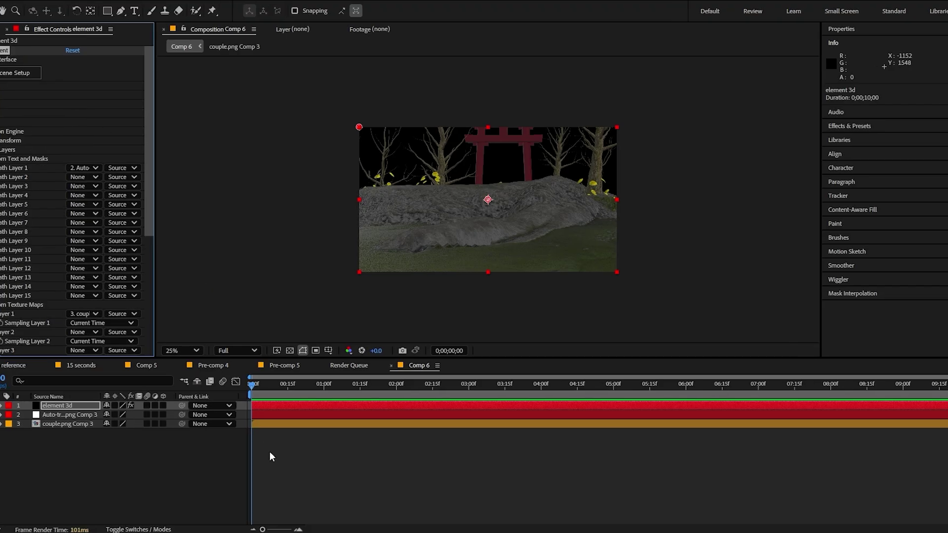
pyautogui.click(295, 450)
pyautogui.hotkey('ctrl', 's')
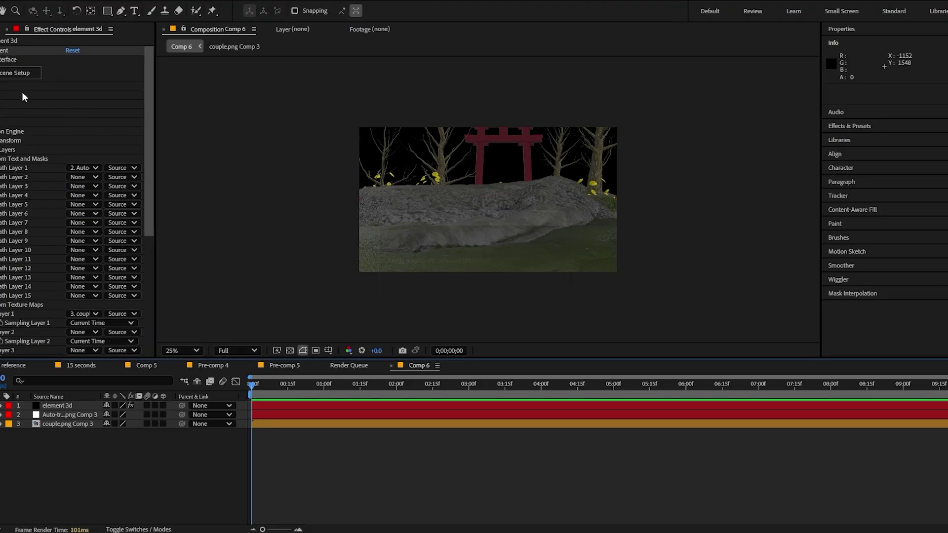
# - Create an extrusion model of the couple in the scene setup and move it up the terrain beside the torii
pyautogui.click(7, 73)
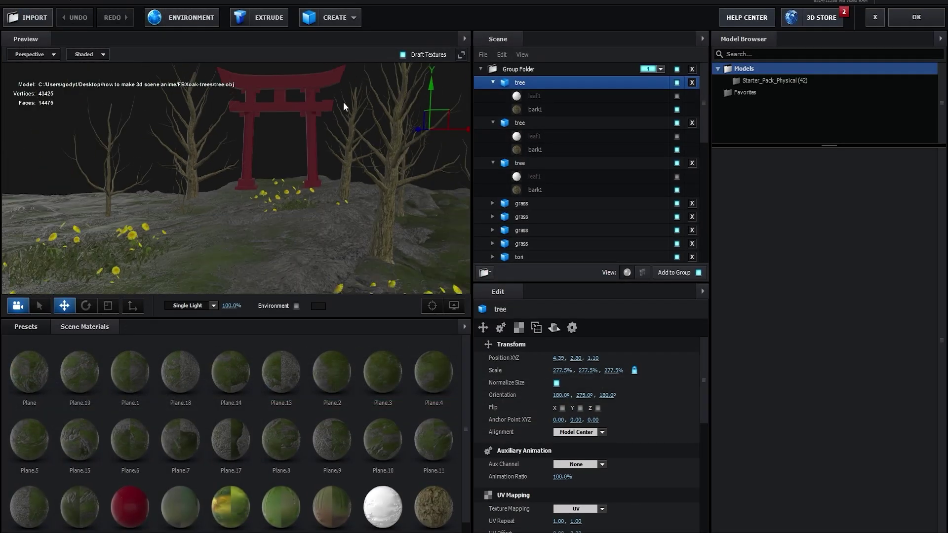
pyautogui.click(268, 18)
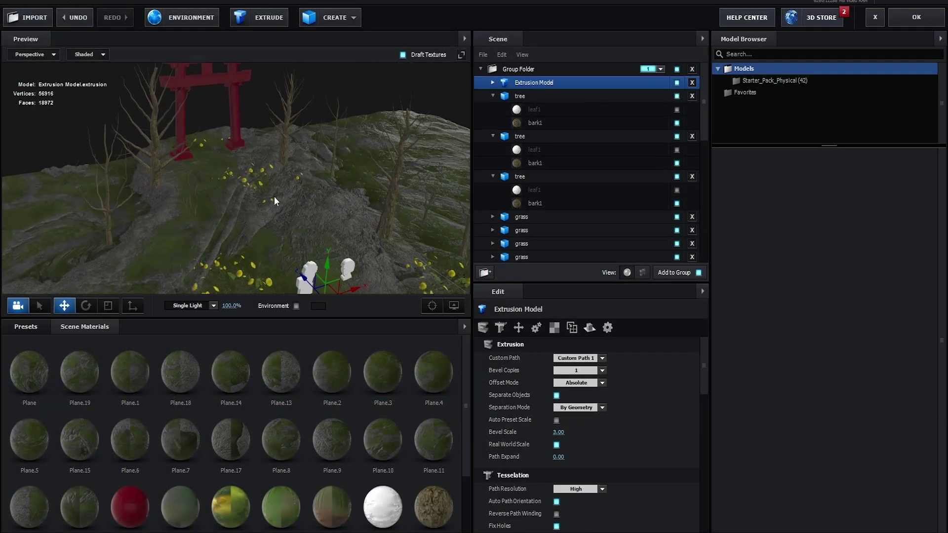
pyautogui.moveTo(333, 267); pyautogui.dragTo(326, 145)
pyautogui.moveTo(317, 183); pyautogui.dragTo(205, 115)
pyautogui.scroll(4, 217, 160)
pyautogui.moveTo(220, 162); pyautogui.dragTo(454, 267)
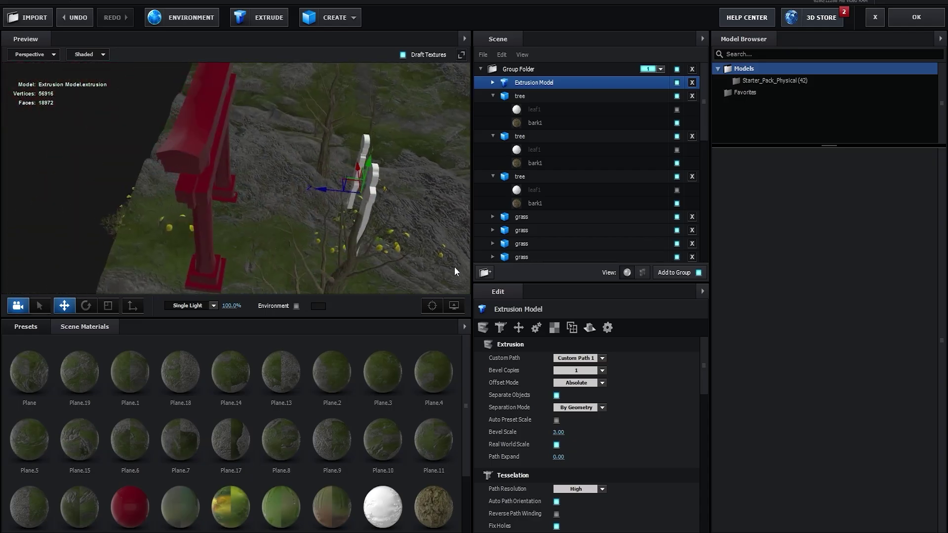
pyautogui.moveTo(158, 189); pyautogui.dragTo(344, 149)
# - Set the diffuse texture of the extrusion's Bevel 1 material to Custom Layer 1, couple.png Comp 3
pyautogui.click(492, 83)
pyautogui.click(540, 97)
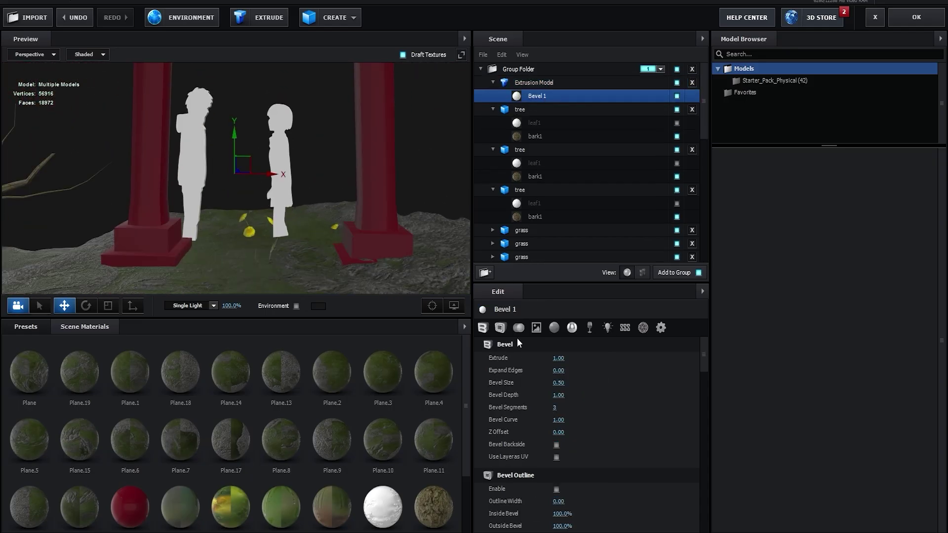
pyautogui.click(537, 328)
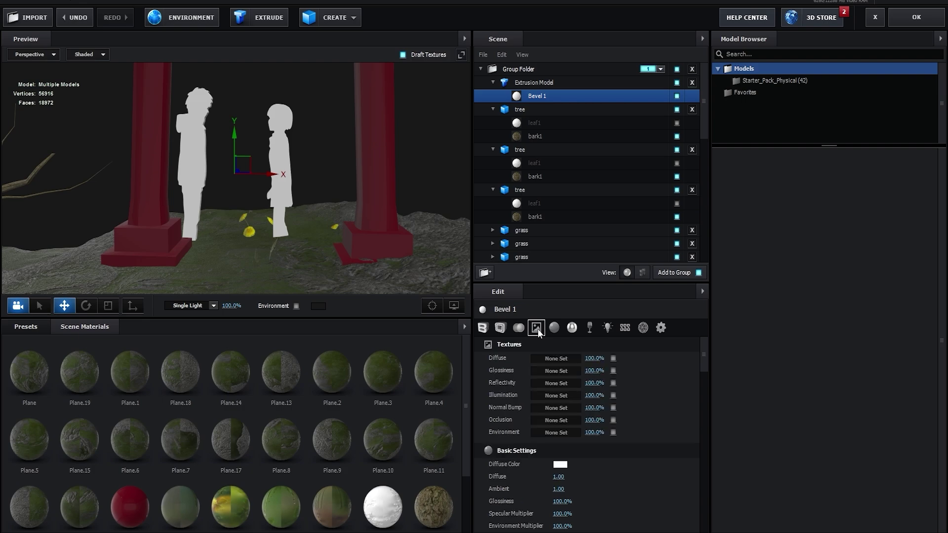
pyautogui.click(555, 357)
pyautogui.click(559, 295)
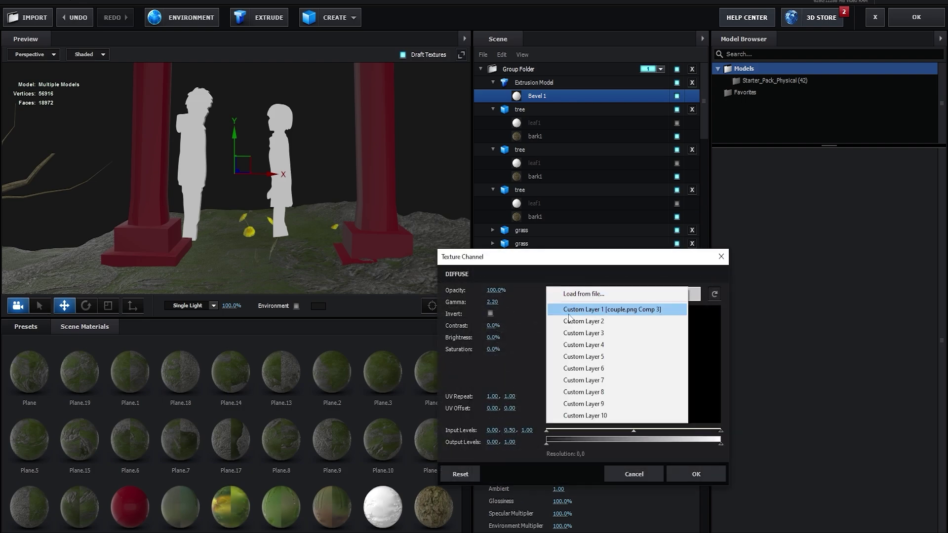
pyautogui.click(599, 312)
pyautogui.click(692, 475)
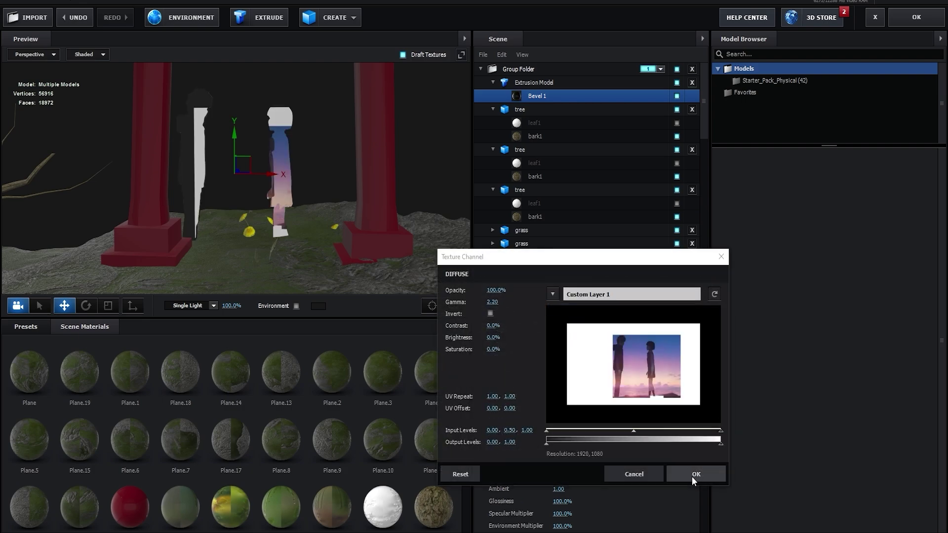
# - Enable Use Layer as UV in the Bevel 1 settings so the couple texture fits the silhouettes
pyautogui.scroll(-10, 629, 474)
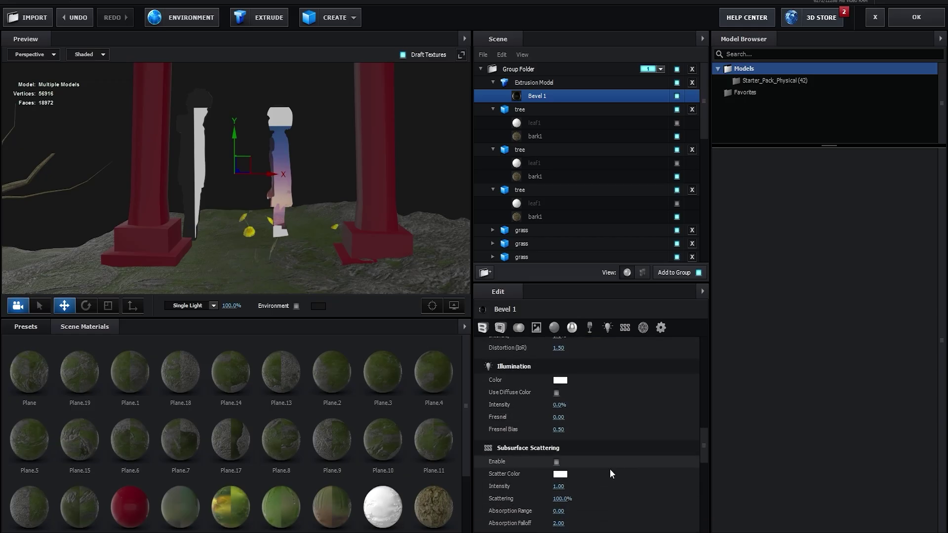
pyautogui.scroll(-10, 603, 471)
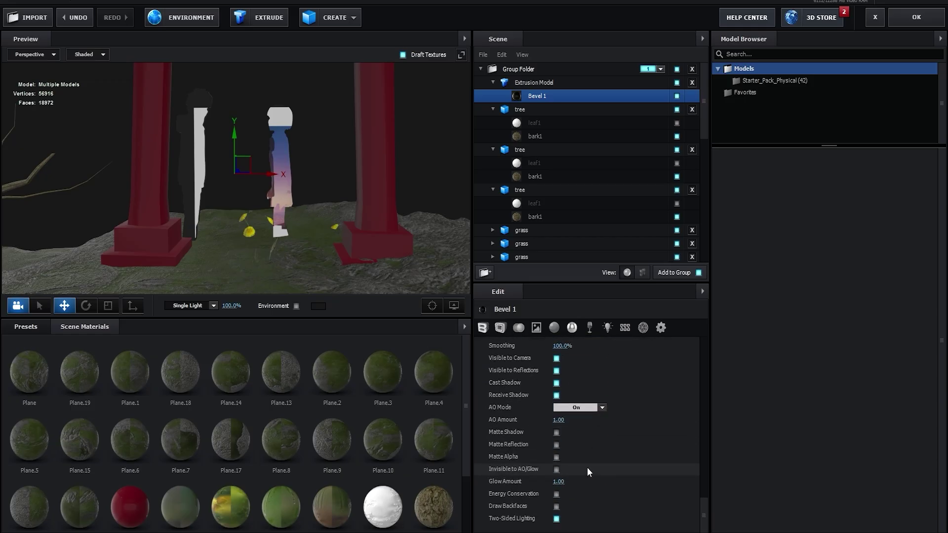
pyautogui.click(482, 328)
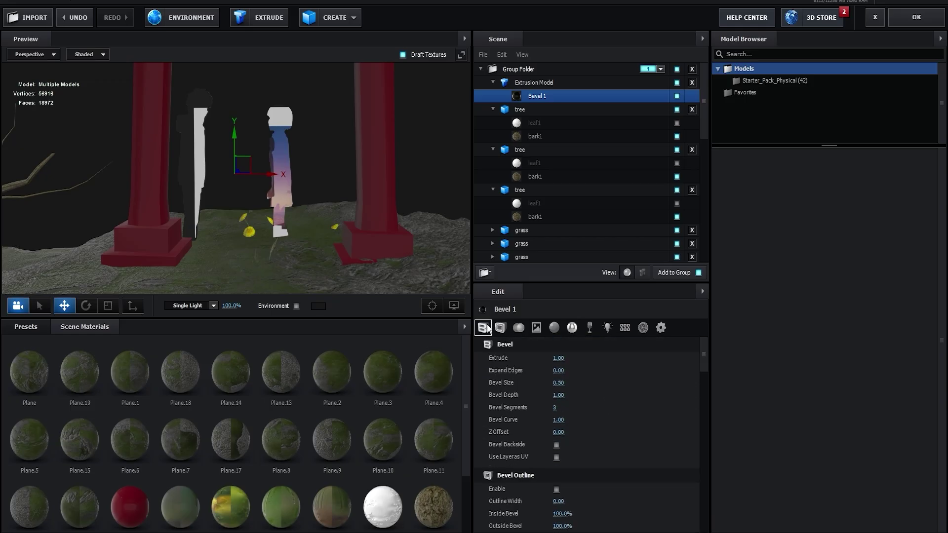
pyautogui.click(556, 458)
pyautogui.moveTo(295, 187); pyautogui.dragTo(306, 192)
# - Adjust the couple's diffuse texture to 7% contrast, higher brightness and -50% saturation
pyautogui.click(536, 327)
pyautogui.click(552, 356)
pyautogui.moveTo(494, 261); pyautogui.dragTo(537, 256)
pyautogui.moveTo(538, 325); pyautogui.dragTo(500, 344)
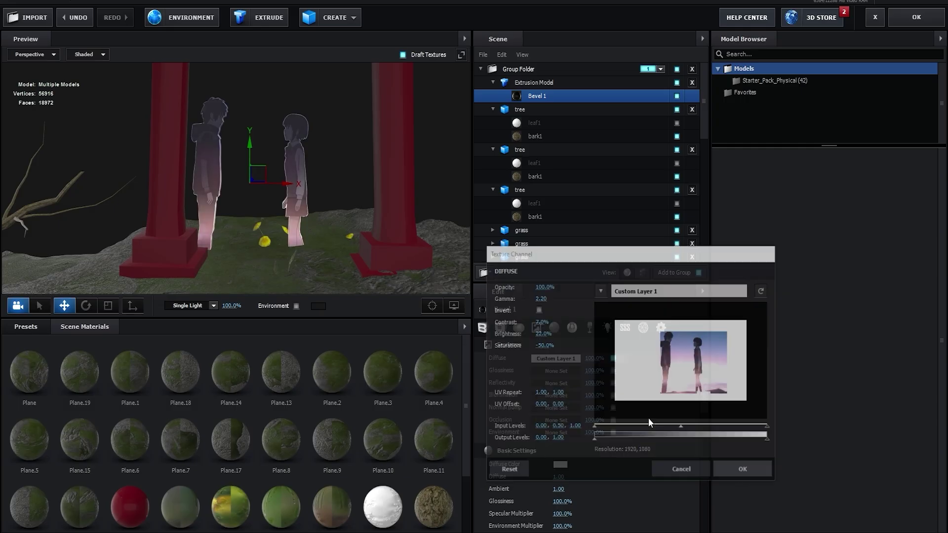
pyautogui.click(743, 470)
# - Scale the couple extrusion to 72.5% and place it under the torii at 1.03, 1.06, 13.06
pyautogui.click(533, 82)
pyautogui.moveTo(287, 163); pyautogui.dragTo(301, 197)
pyautogui.moveTo(291, 121); pyautogui.dragTo(300, 123)
pyautogui.moveTo(316, 172); pyautogui.dragTo(306, 143)
pyautogui.moveTo(272, 94); pyautogui.dragTo(235, 161)
pyautogui.scroll(-5, 235, 161)
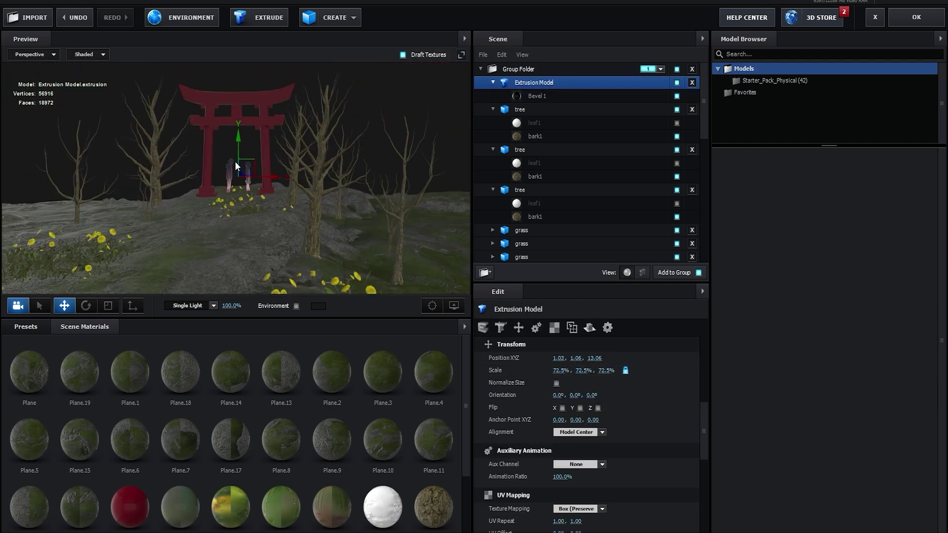
# - Create a sphere model and scale it uniformly to 10000% to enclose the scene
pyautogui.click(339, 21)
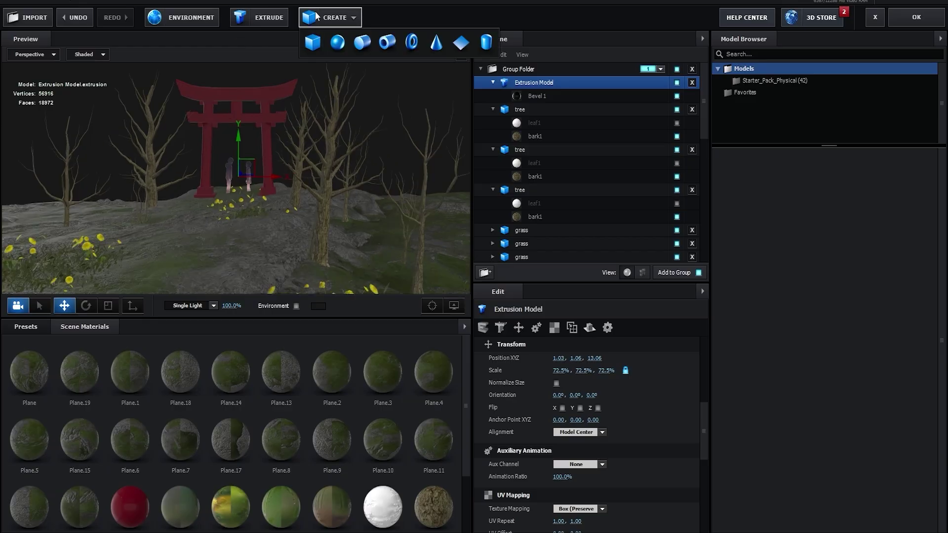
pyautogui.click(348, 48)
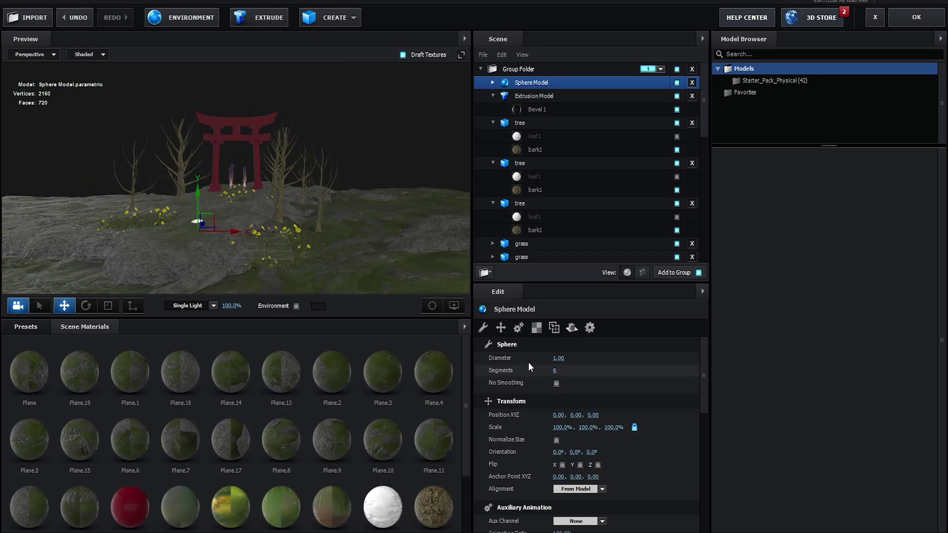
pyautogui.scroll(-2, 543, 372)
pyautogui.click(562, 370)
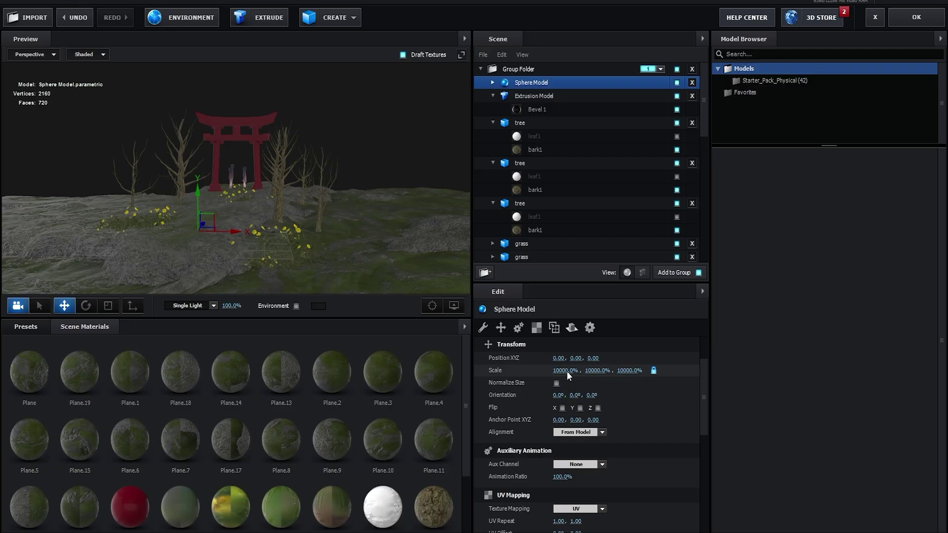
# - Invert the sphere's normals in its surface options and select its Default material
pyautogui.click(518, 328)
pyautogui.click(503, 328)
pyautogui.click(536, 329)
pyautogui.click(554, 330)
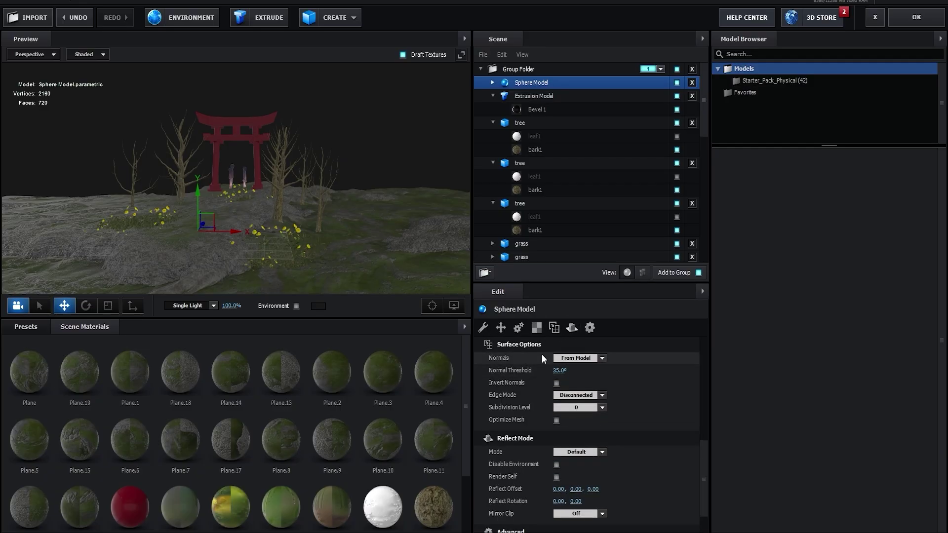
pyautogui.click(556, 382)
pyautogui.click(493, 82)
pyautogui.click(537, 96)
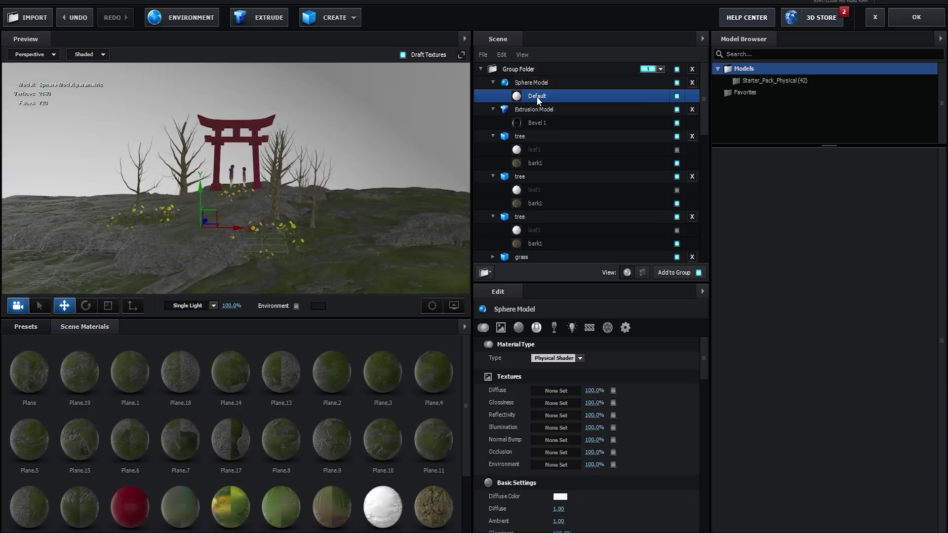
# - Switch to File Explorer and locate the the_sky_is_on_fire_4k EXR file in the Downloads folder
pyautogui.click(489, 532)
pyautogui.scroll(1, 414, 390)
pyautogui.click(314, 481)
pyautogui.scroll(-6, 340, 405)
pyautogui.scroll(5, 304, 427)
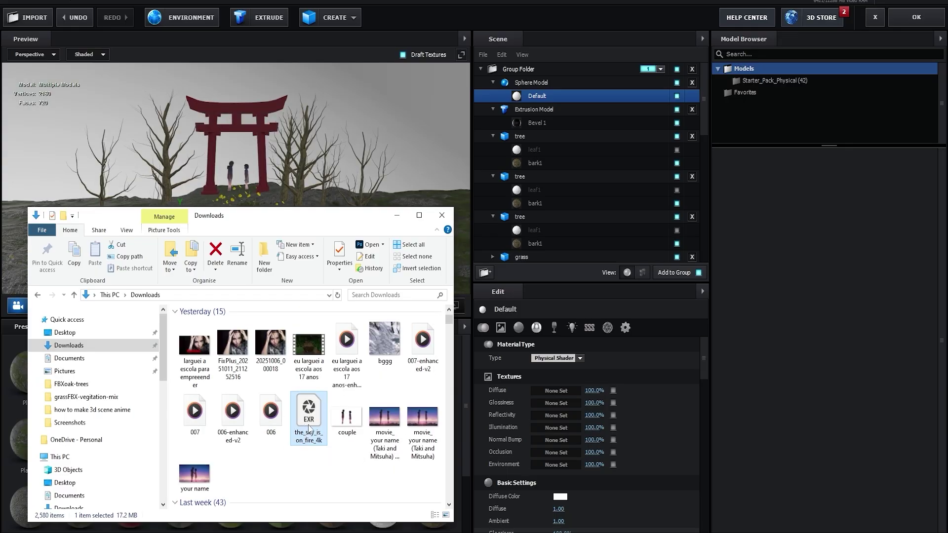
# - Switch to the browser and look through Poly Haven's HDRI collection for sky images
pyautogui.click(493, 532)
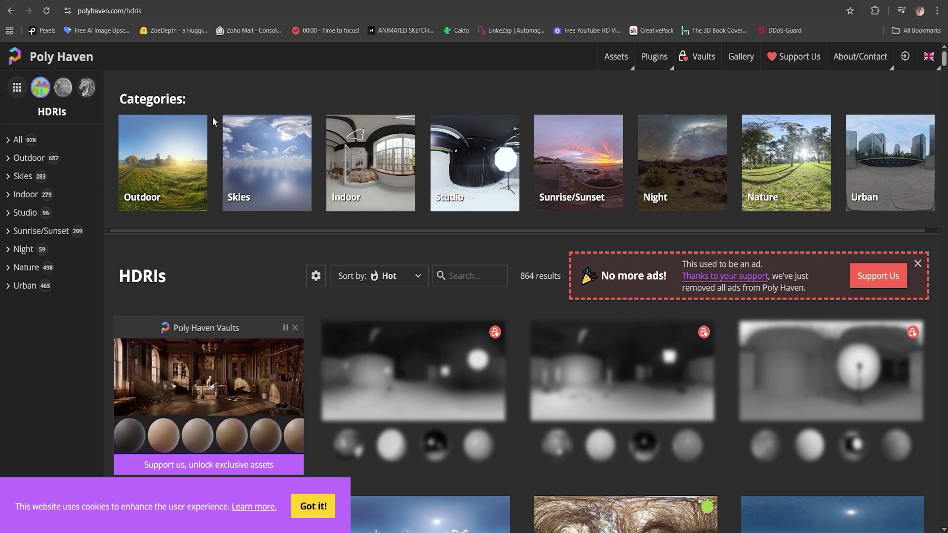
pyautogui.scroll(-1, 252, 282)
pyautogui.scroll(-5, 252, 282)
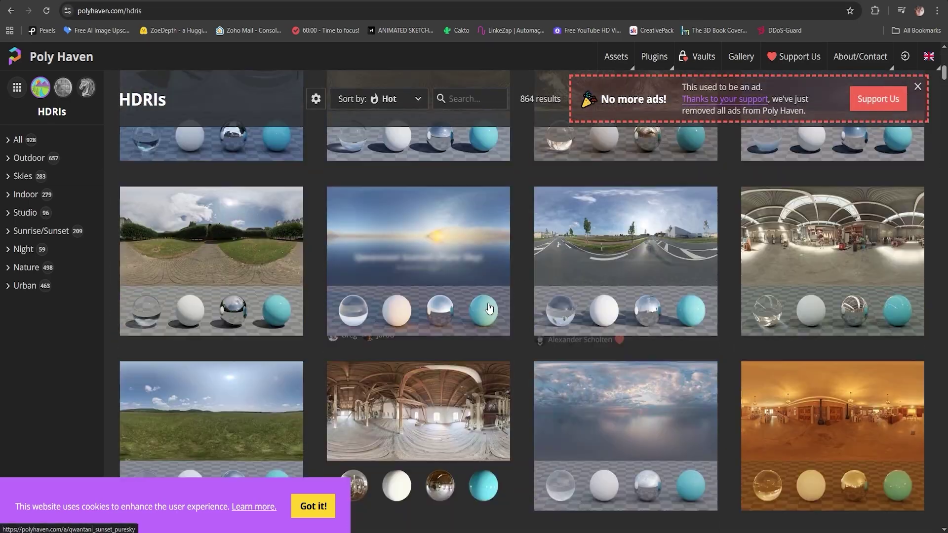
pyautogui.scroll(-15, 697, 282)
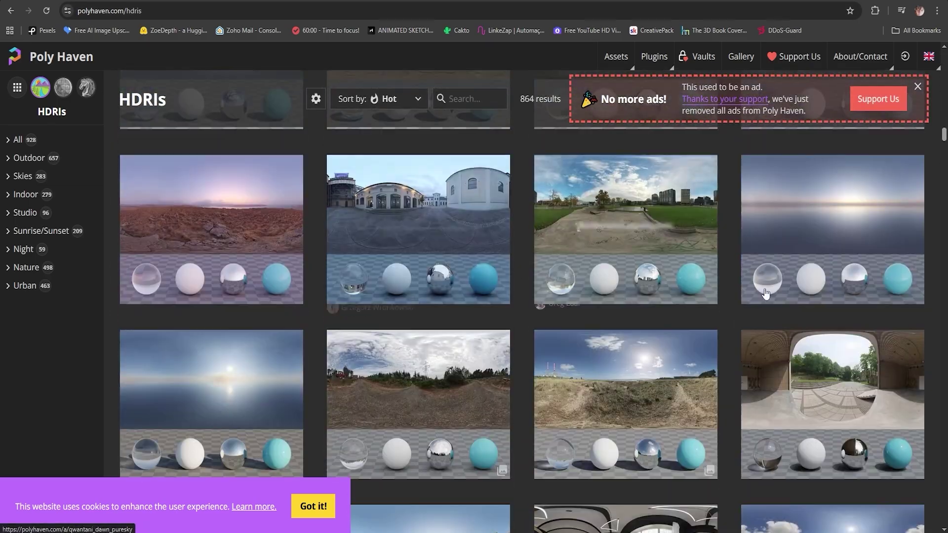
pyautogui.scroll(-10, 535, 364)
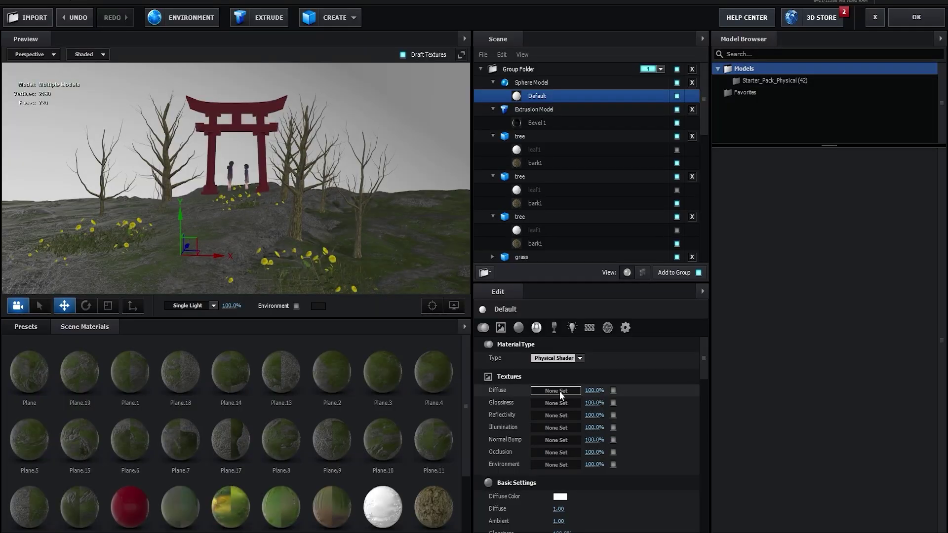
# - Load the_sky_is_on_fire_4k.exr as the sphere material's Diffuse texture and raise the texture's brightness
pyautogui.click(559, 391)
pyautogui.click(581, 326)
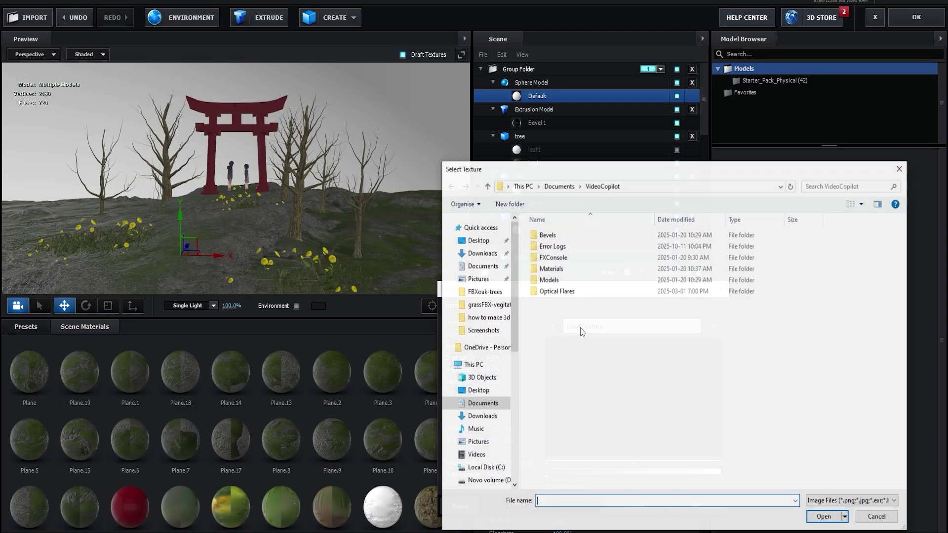
pyautogui.click(481, 253)
pyautogui.doubleClick(864, 385)
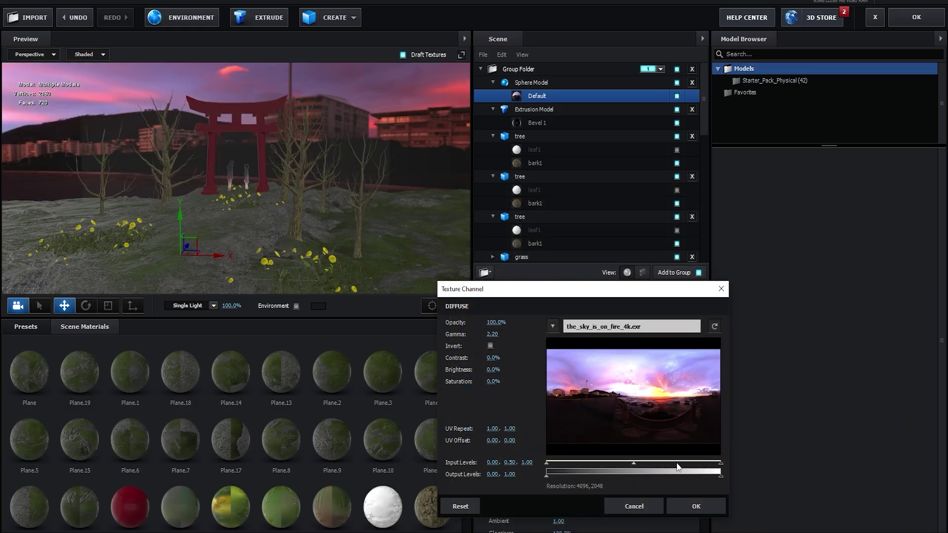
pyautogui.moveTo(495, 369); pyautogui.dragTo(510, 379)
pyautogui.click(698, 508)
# - Orient the Sphere Model to about 5.5°, 231°, -2.5° and set its Y position to about 0.18 to align the sky
pyautogui.scroll(5, 271, 234)
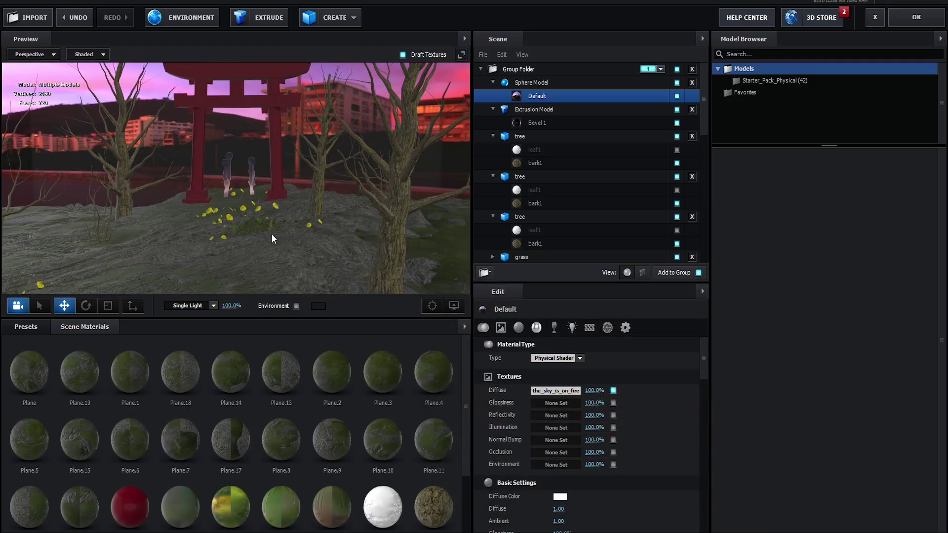
pyautogui.click(531, 83)
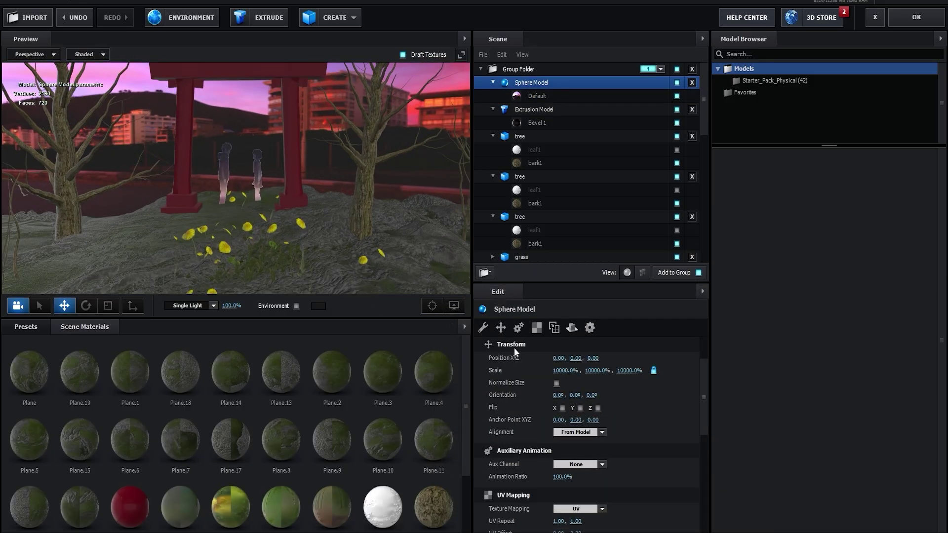
pyautogui.moveTo(579, 398); pyautogui.dragTo(914, 400)
pyautogui.moveTo(576, 358); pyautogui.dragTo(593, 360)
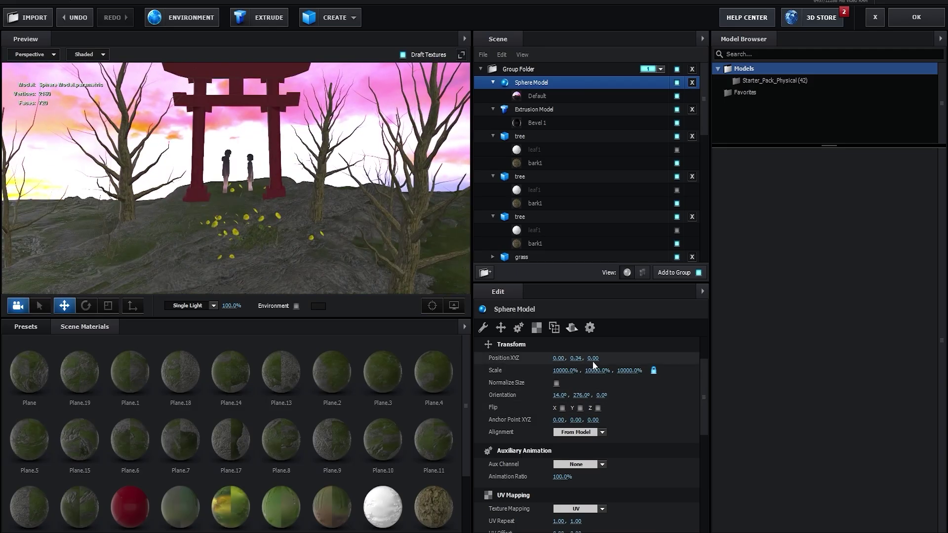
pyautogui.moveTo(600, 397); pyautogui.dragTo(584, 397)
pyautogui.moveTo(559, 396)
pyautogui.mouseDown()
pyautogui.moveTo(595, 398)
pyautogui.moveTo(505, 381)
pyautogui.moveTo(565, 397)
pyautogui.mouseUp()
pyautogui.moveTo(598, 397)
pyautogui.mouseDown()
pyautogui.moveTo(622, 399)
pyautogui.moveTo(604, 399)
pyautogui.mouseUp()
pyautogui.moveTo(306, 207); pyautogui.dragTo(341, 276)
pyautogui.moveTo(561, 396); pyautogui.dragTo(555, 398)
pyautogui.moveTo(340, 247); pyautogui.dragTo(346, 205)
pyautogui.scroll(-5, 360, 196)
pyautogui.scroll(5, 359, 196)
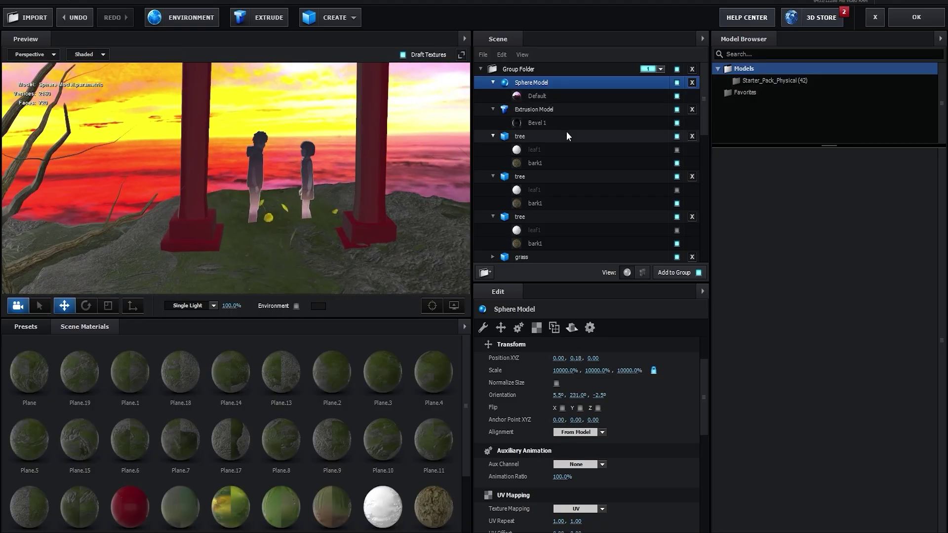
# - Collapse the expanded models in the scene list and select the Sahne terrain model
pyautogui.scroll(-3, 328, 188)
pyautogui.moveTo(327, 188); pyautogui.dragTo(392, 161)
pyautogui.scroll(-4, 390, 207)
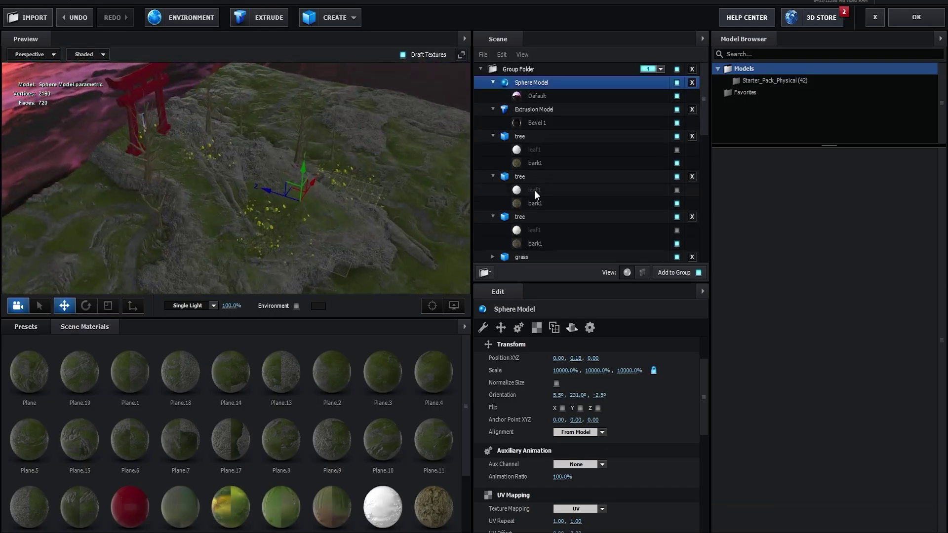
pyautogui.click(493, 83)
pyautogui.click(493, 96)
pyautogui.click(492, 110)
pyautogui.click(493, 123)
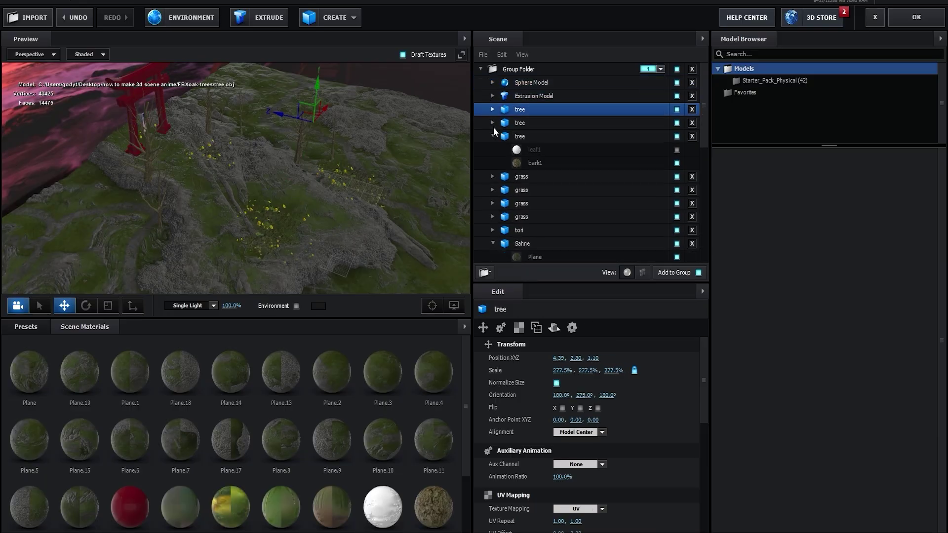
pyautogui.click(492, 137)
pyautogui.click(492, 216)
pyautogui.moveTo(463, 214); pyautogui.dragTo(475, 191)
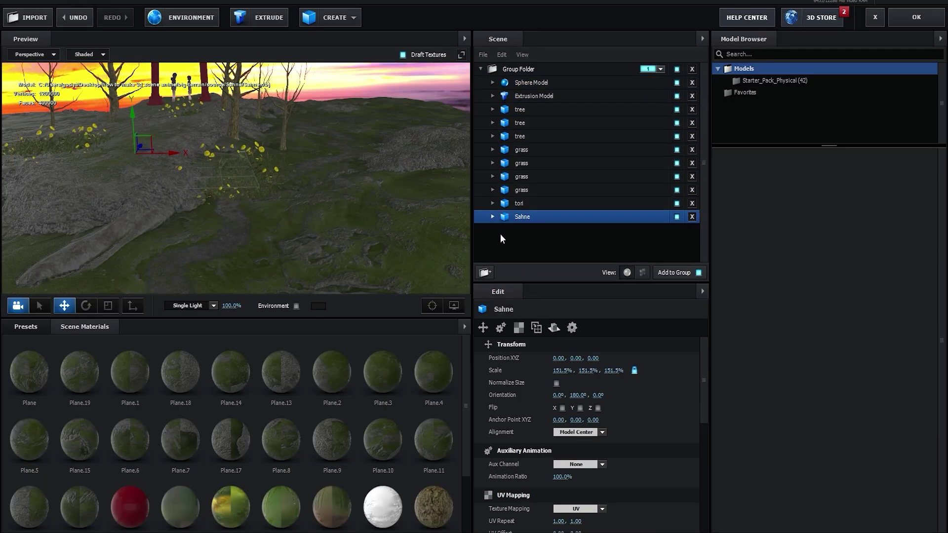
# - Set the Sahne terrain model's Reflect Mode to Spherical and check the reflections on the ground
pyautogui.click(571, 328)
pyautogui.scroll(2, 573, 356)
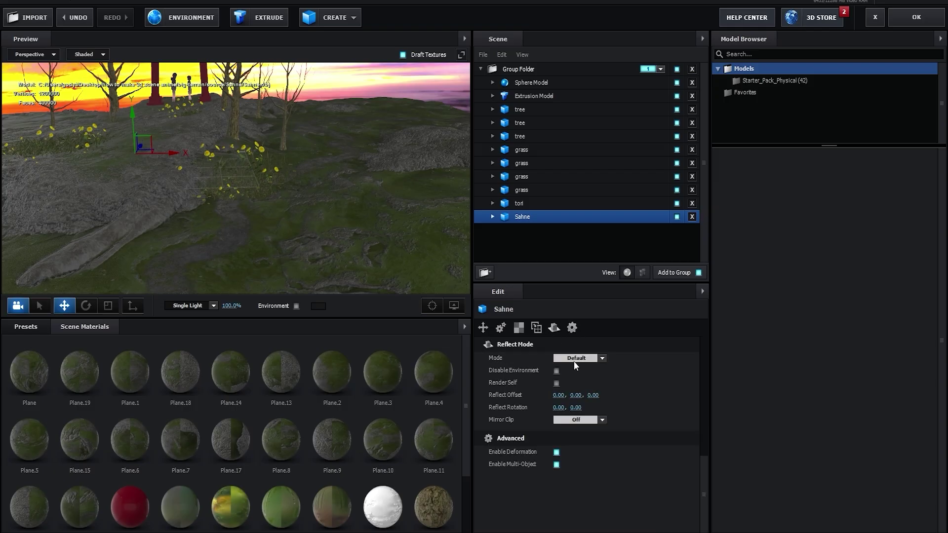
pyautogui.click(574, 359)
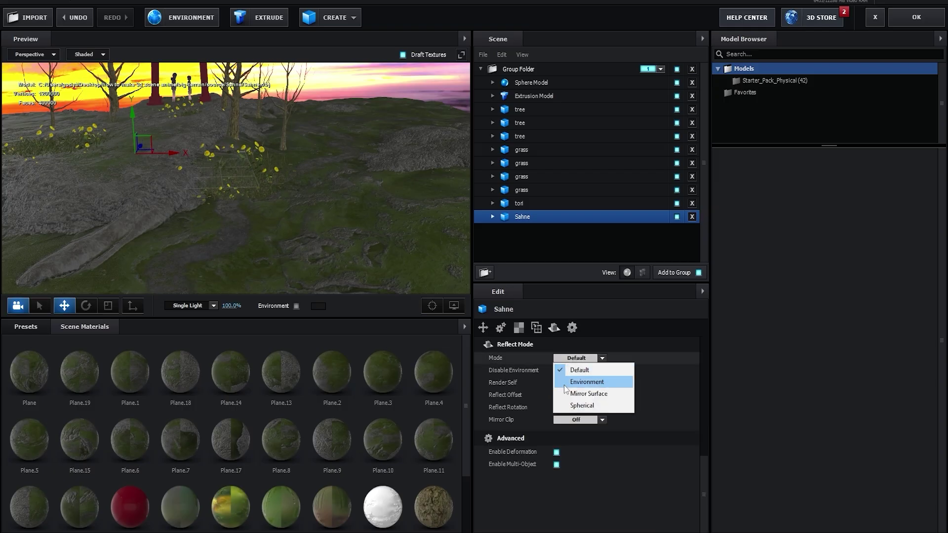
pyautogui.click(582, 405)
pyautogui.moveTo(303, 237); pyautogui.dragTo(273, 207)
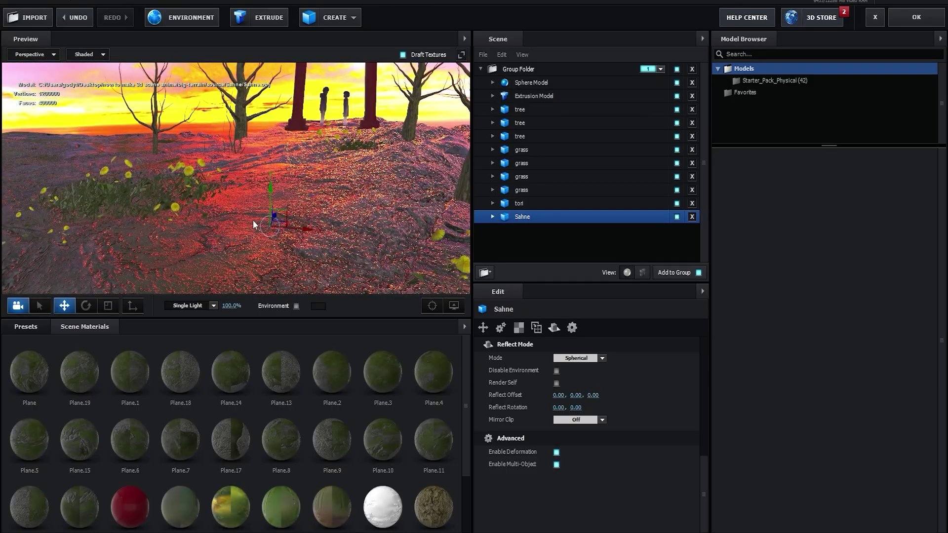
# - Set the Reflect Mode of the tori gate and the grass models to Spherical
pyautogui.click(542, 204)
pyautogui.click(578, 357)
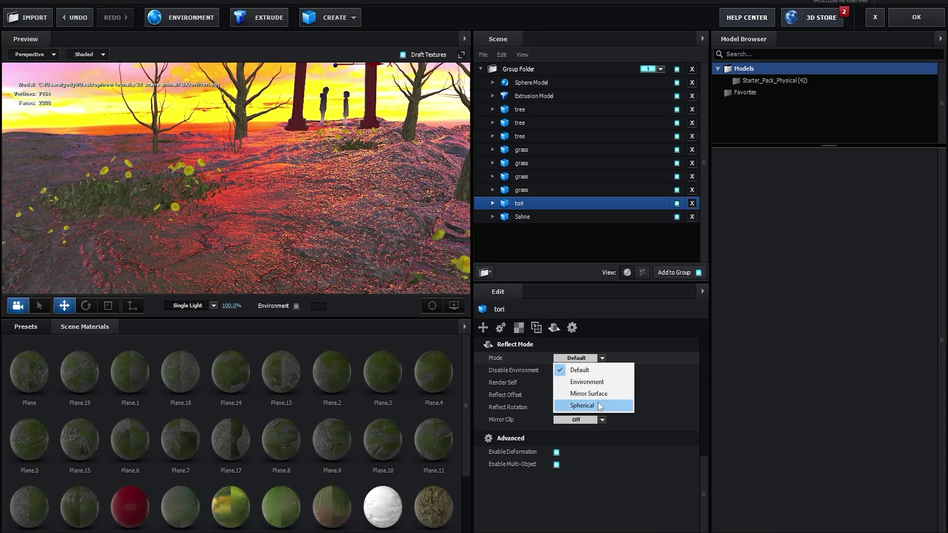
pyautogui.click(597, 405)
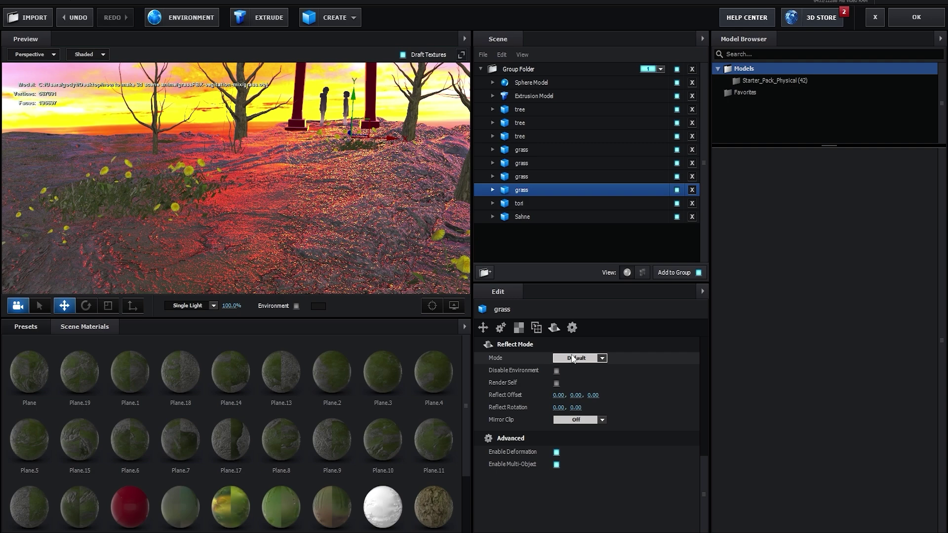
pyautogui.click(578, 358)
pyautogui.click(592, 407)
pyautogui.click(523, 178)
pyautogui.click(586, 357)
pyautogui.click(591, 405)
pyautogui.click(528, 165)
pyautogui.press('Up')
pyautogui.press('Up')
pyautogui.press('Up')
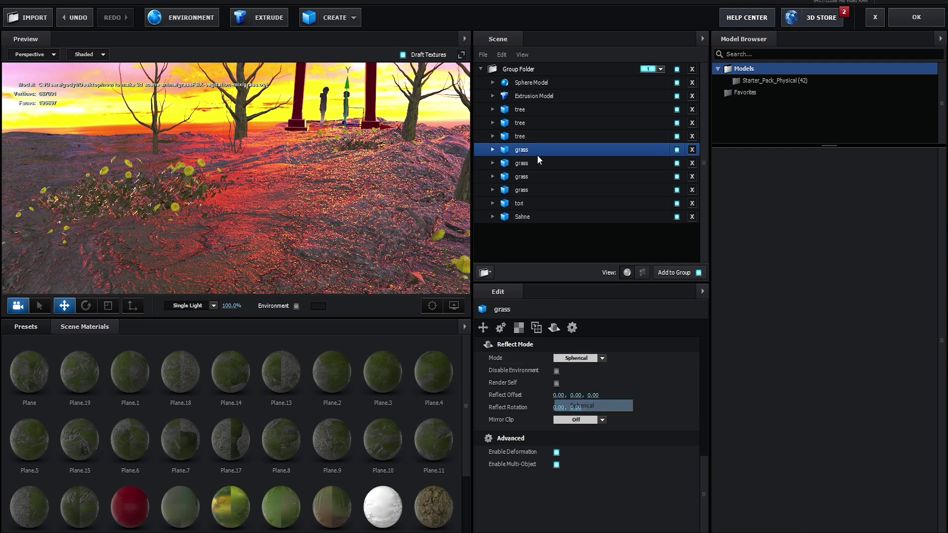
# - Set the Reflect Mode of the tree and Extrusion models to Spherical, and apply the scene setup to the composition
pyautogui.click(537, 110)
pyautogui.click(580, 358)
pyautogui.click(592, 406)
pyautogui.click(536, 96)
pyautogui.click(588, 327)
pyautogui.click(580, 358)
pyautogui.click(592, 406)
pyautogui.moveTo(311, 197); pyautogui.dragTo(277, 201)
pyautogui.click(906, 22)
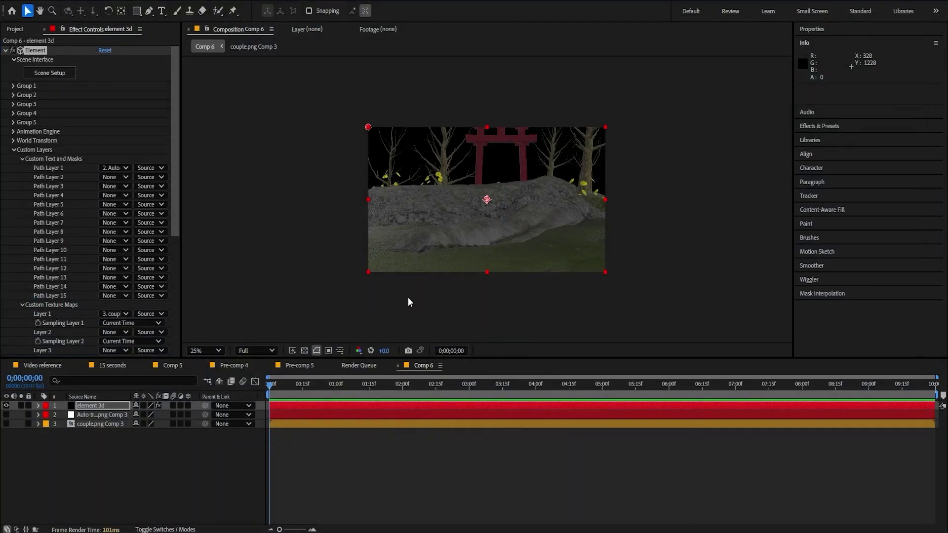
# - Add a two-node 50 mm camera and parent it to a new 3D null object
pyautogui.click(390, 461)
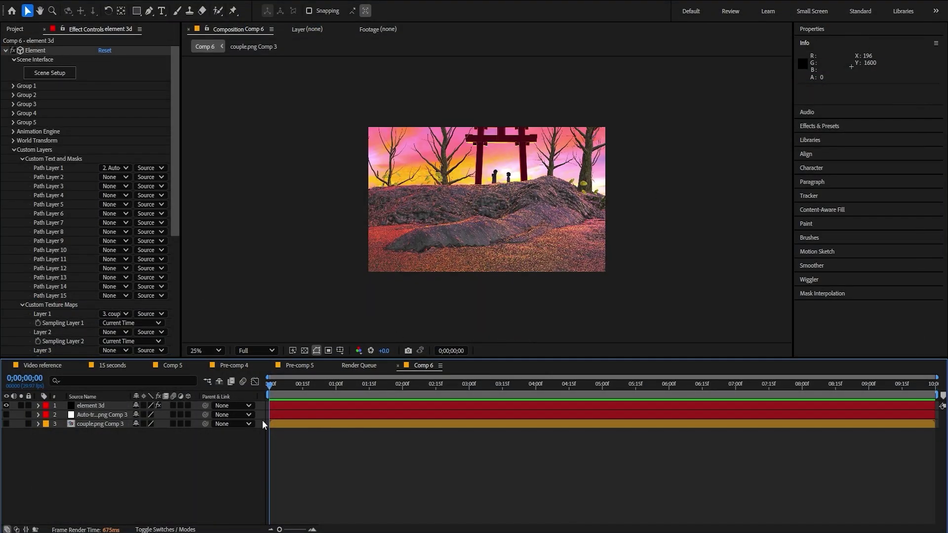
pyautogui.hotkey('ctrl', 'alt', 'shift', 'c')
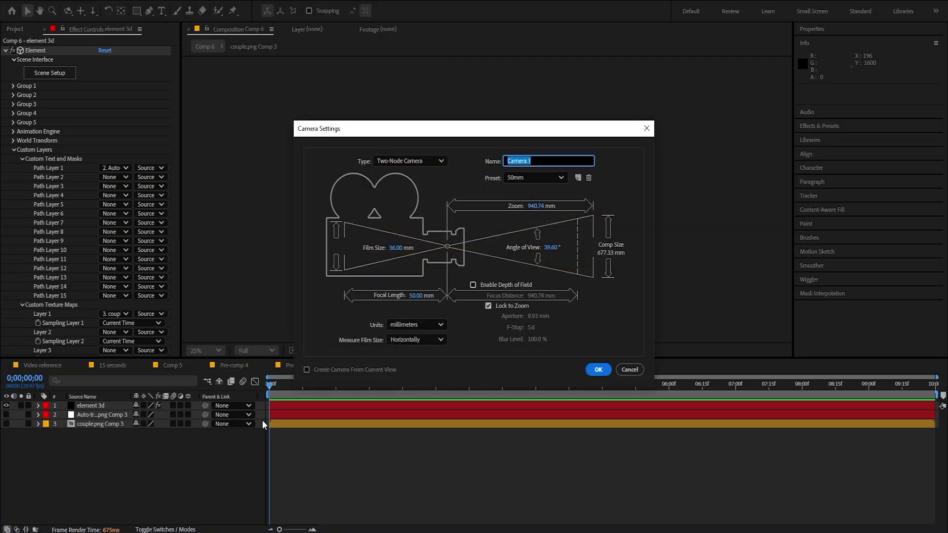
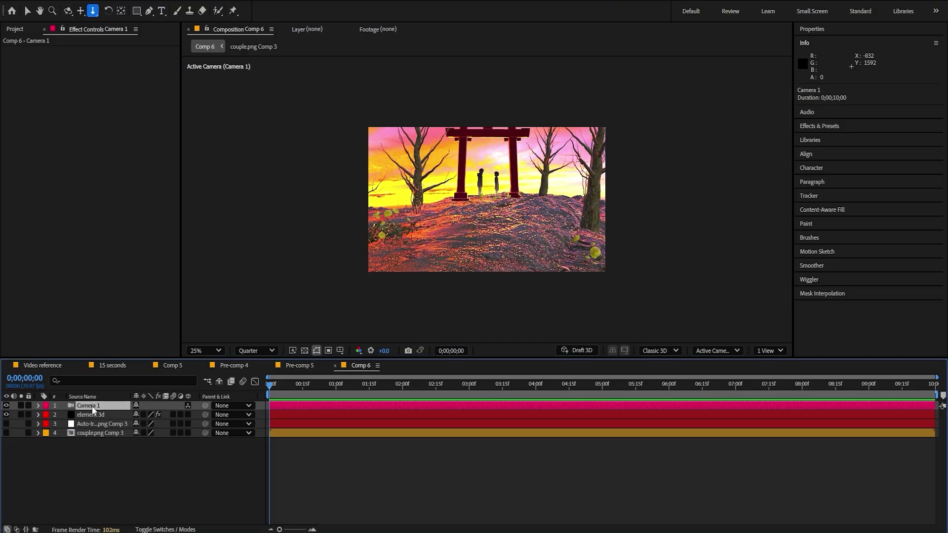
pyautogui.hotkey('ctrl', 'alt', 'shift', 'y')
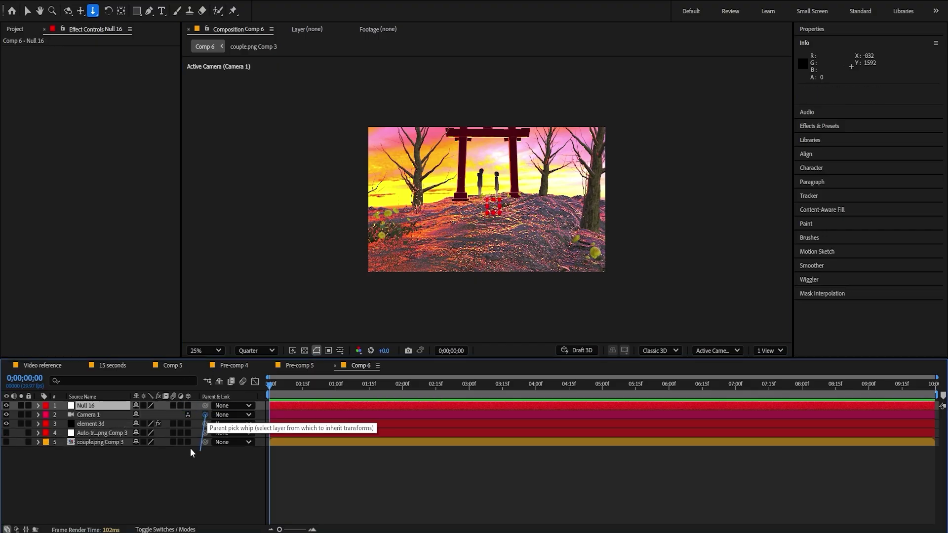
pyautogui.moveTo(191, 448); pyautogui.dragTo(97, 407)
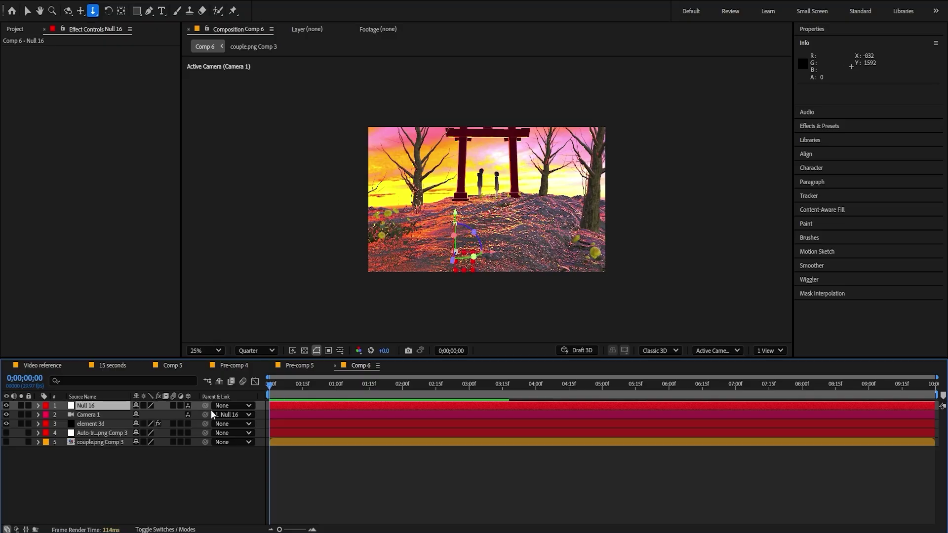
# - Add keyframes for the null's Position and its X, Y and Z Rotation at the first frame
pyautogui.press('p')
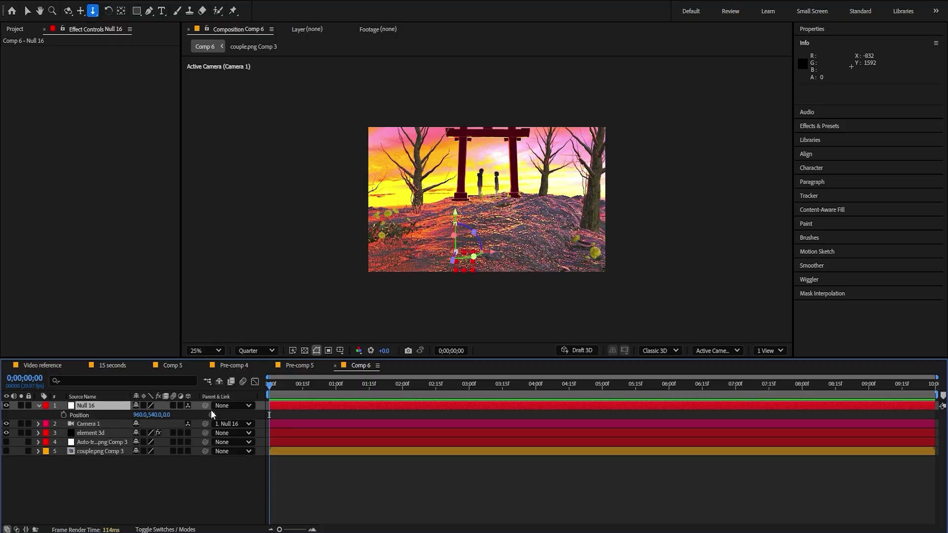
pyautogui.hotkey('shift', 'r')
pyautogui.click(63, 415)
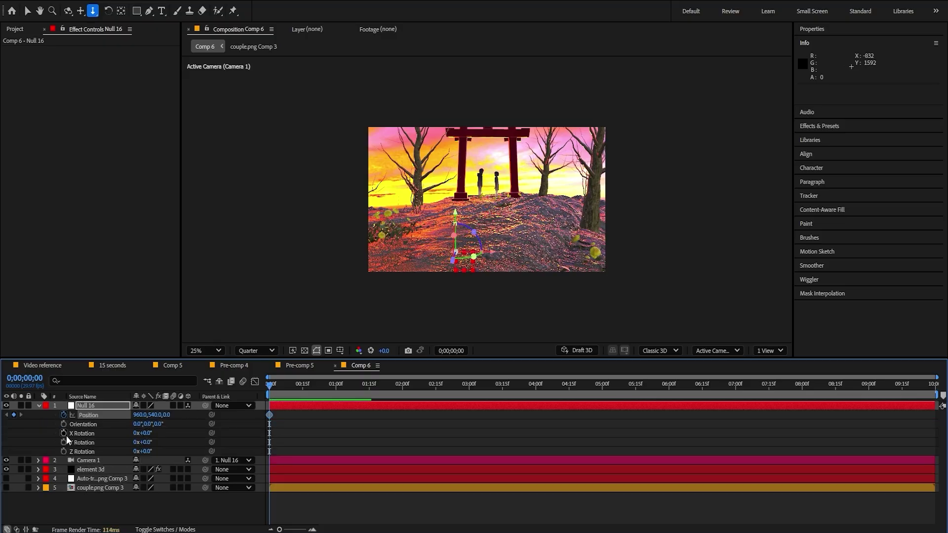
pyautogui.moveTo(65, 434); pyautogui.dragTo(66, 458)
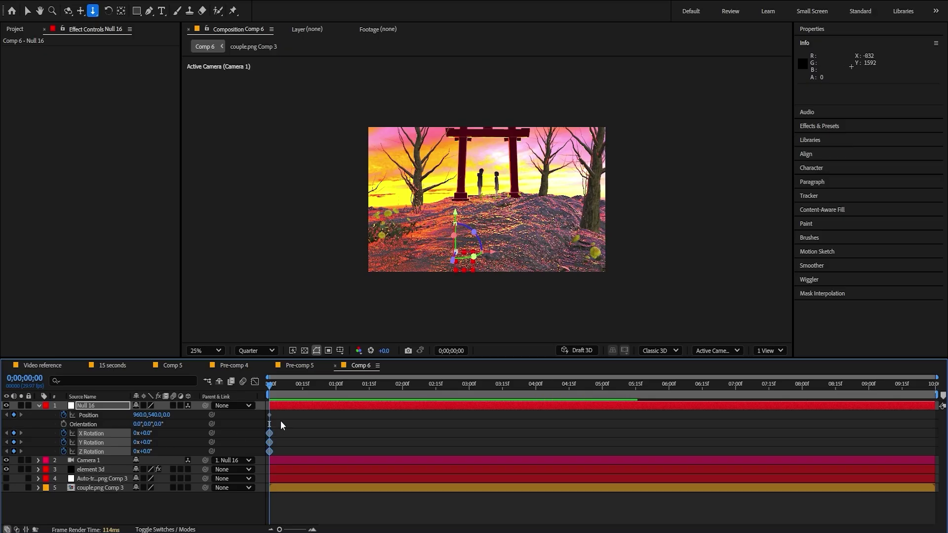
# - Move all of the null's position and rotation keyframes from the first frame to 0;00;01;01
pyautogui.click(282, 426)
pyautogui.moveTo(296, 414); pyautogui.dragTo(248, 507)
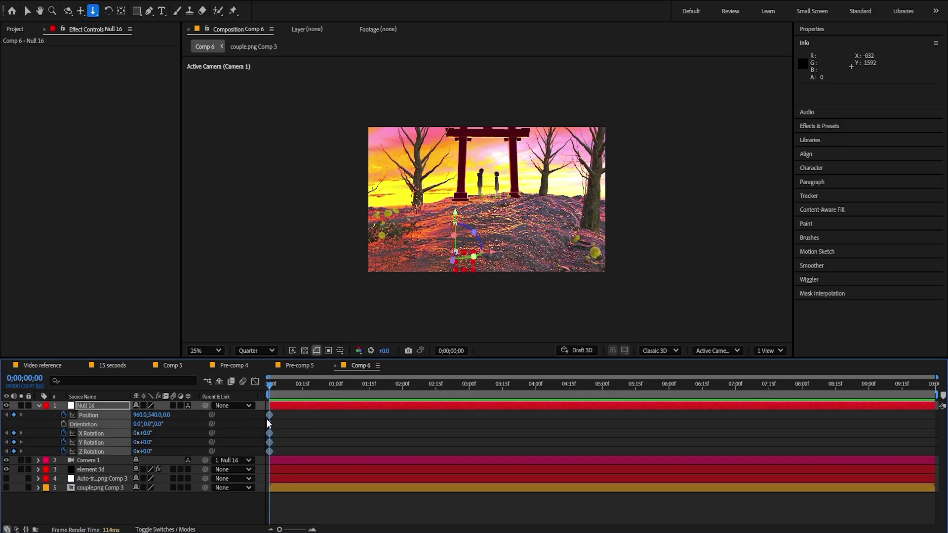
pyautogui.moveTo(265, 416); pyautogui.dragTo(257, 481)
pyautogui.moveTo(269, 414); pyautogui.dragTo(338, 422)
pyautogui.click(330, 424)
# - Key the null's start at X position 420, X rotation 7° and Y rotation 11°, and its end rotations at 4°, -11° and 11°
pyautogui.moveTo(143, 417); pyautogui.dragTo(1, 451)
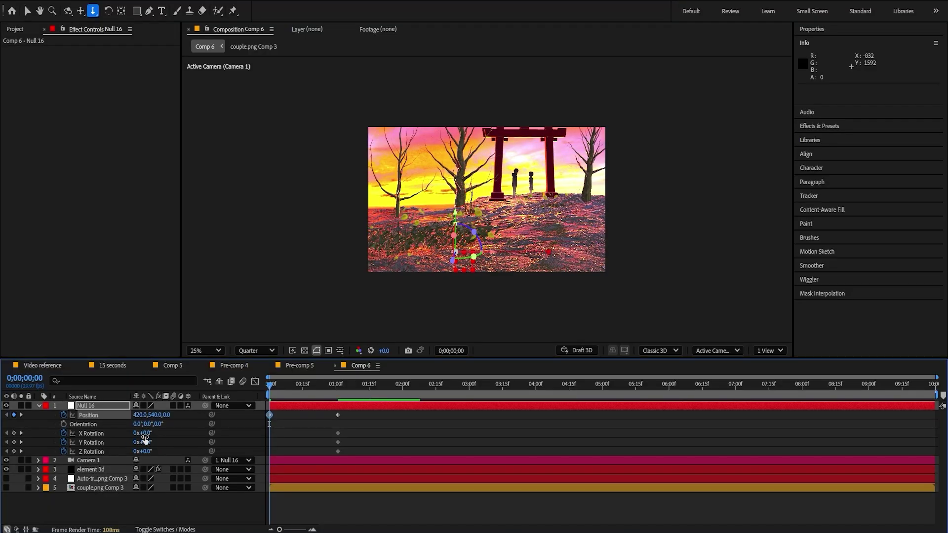
pyautogui.moveTo(144, 438)
pyautogui.mouseDown()
pyautogui.moveTo(157, 436)
pyautogui.moveTo(140, 434)
pyautogui.moveTo(152, 449)
pyautogui.moveTo(143, 442)
pyautogui.moveTo(153, 433)
pyautogui.mouseUp()
pyautogui.hotkey('ctrl', 'z')
pyautogui.press('k')
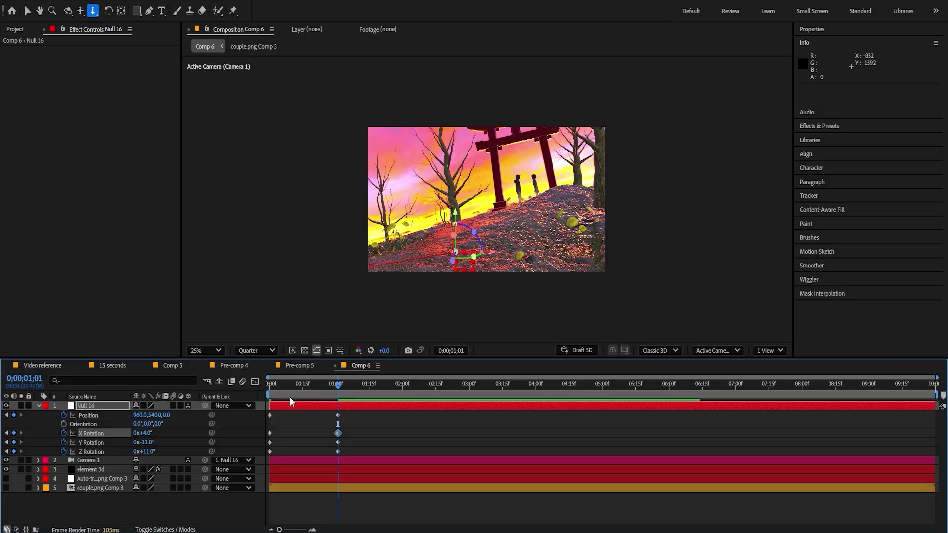
# - Set the null's Z rotation to -5° on the first frame and 4° at 0;00;01;01
pyautogui.moveTo(277, 389); pyautogui.dragTo(147, 442)
pyautogui.hotkey('ctrl', 'z')
pyautogui.click(141, 450)
pyautogui.write('-5')
pyautogui.press('Return')
pyautogui.moveTo(271, 383); pyautogui.dragTo(278, 380)
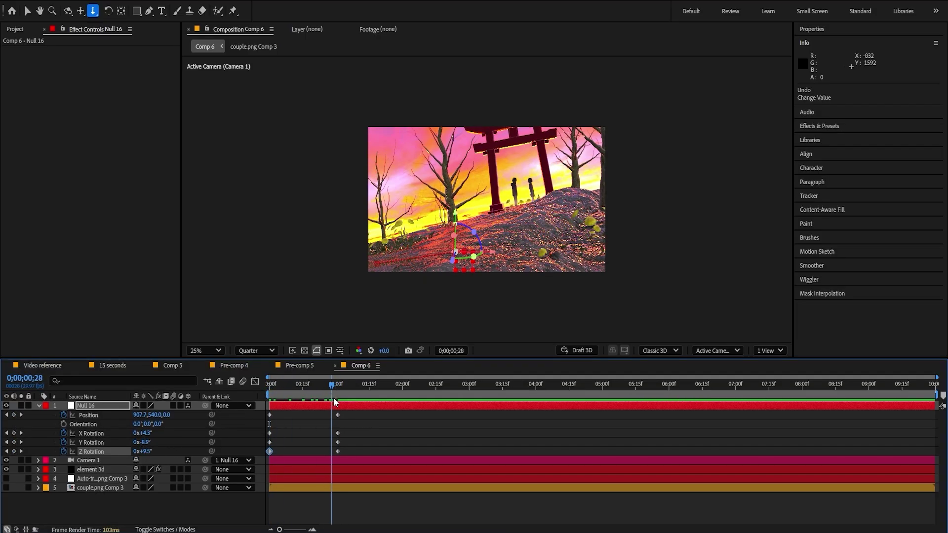
pyautogui.moveTo(333, 397); pyautogui.dragTo(338, 398)
pyautogui.click(316, 427)
pyautogui.click(313, 428)
pyautogui.moveTo(149, 452); pyautogui.dragTo(153, 440)
pyautogui.hotkey('ctrl', 'z')
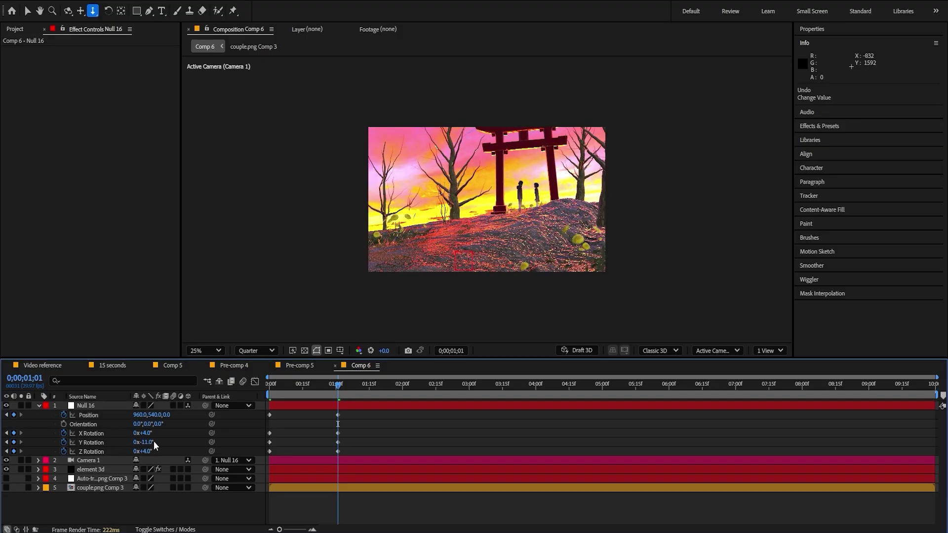
# - Ease all of the null's keyframes and shape their speed curves in the Graph Editor
pyautogui.press('Home')
pyautogui.moveTo(248, 411); pyautogui.dragTo(378, 463)
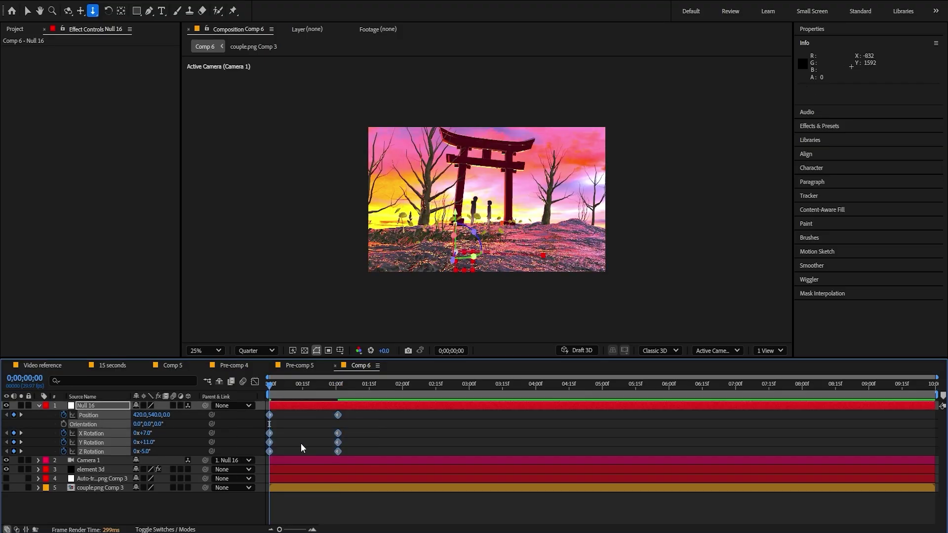
pyautogui.click(254, 381)
pyautogui.press('=')
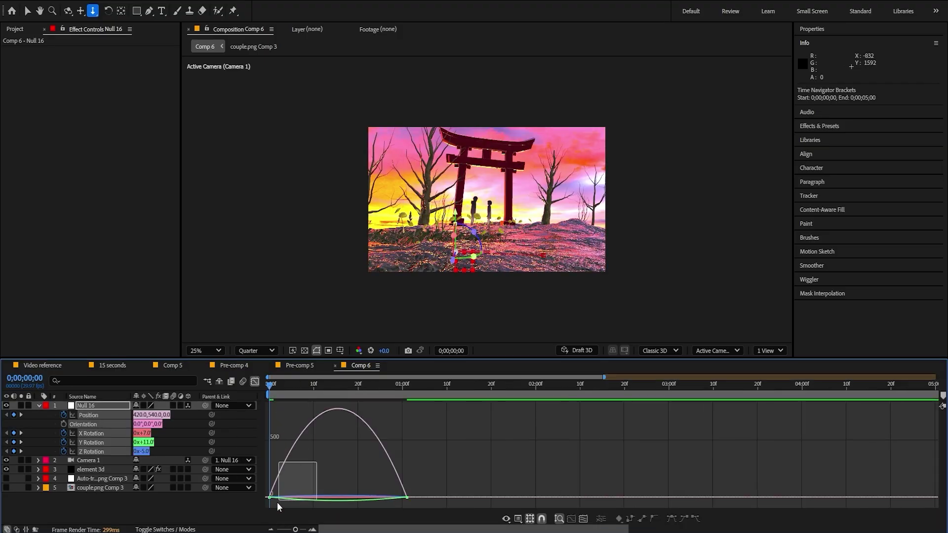
pyautogui.moveTo(277, 503); pyautogui.dragTo(259, 498)
pyautogui.moveTo(471, 465); pyautogui.dragTo(269, 498)
pyautogui.press('-')
pyautogui.click(255, 381)
pyautogui.click(293, 439)
# - At 0;00;01;01 set the null's Y rotation to 7° and Z rotation to 2°, increase its X position, and preview the motion
pyautogui.press('space')
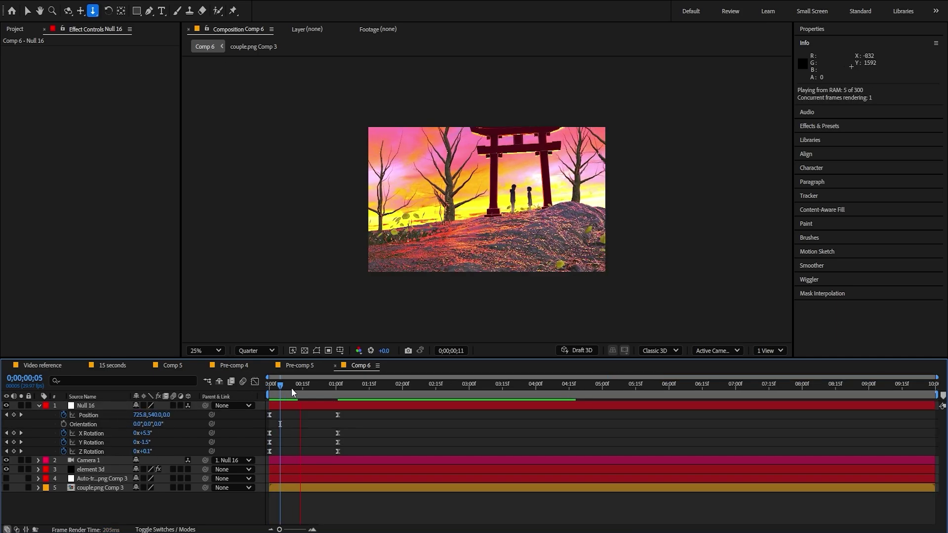
pyautogui.click(338, 442)
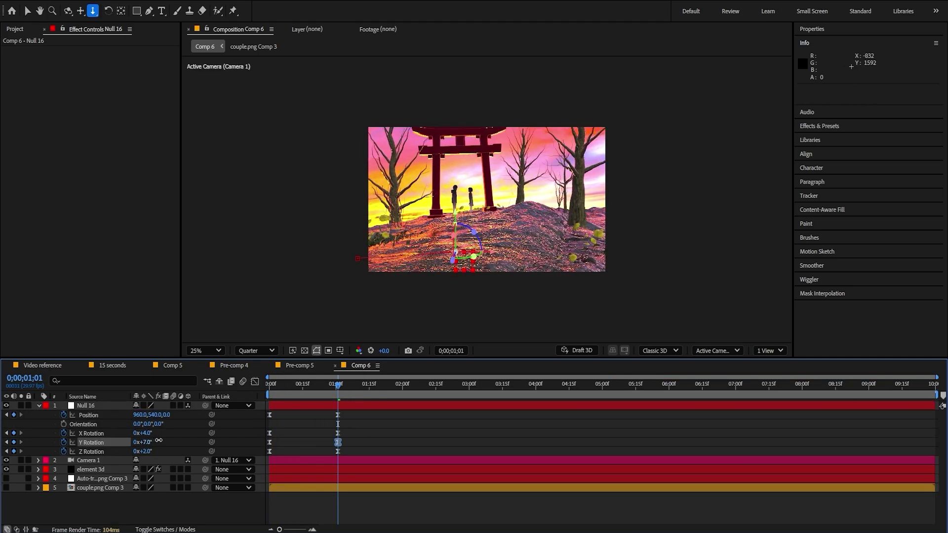
pyautogui.moveTo(158, 440); pyautogui.dragTo(190, 416)
pyautogui.press('space')
# - Move the null's ending keyframes earlier to about 0;00;00;28 and preview the camera move from the start
pyautogui.moveTo(350, 406); pyautogui.dragTo(311, 390)
pyautogui.hotkey('ctrl', 'z')
pyautogui.click(316, 425)
pyautogui.press('Home')
pyautogui.press('space')
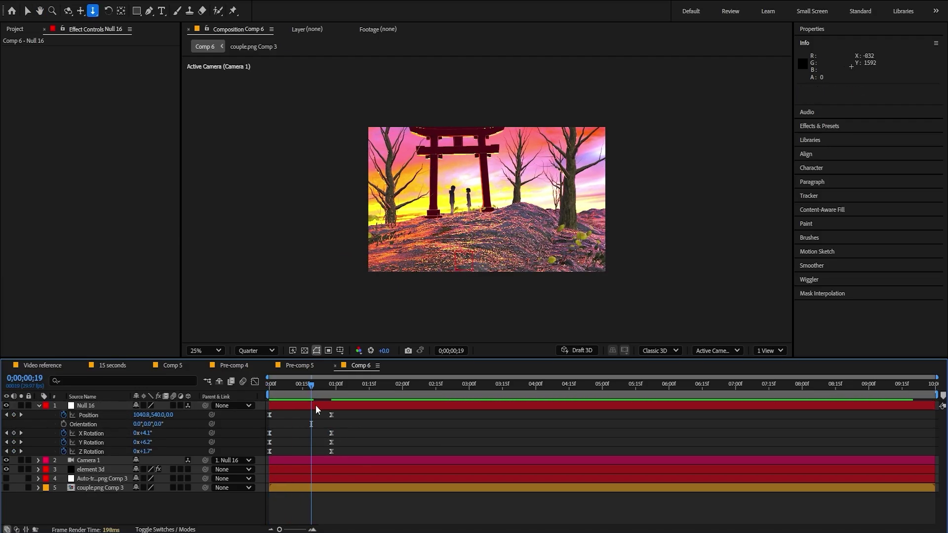
# - Add a null that starts at 0;00;00;19, parent Null 16 to it, and make the new null 3D
pyautogui.hotkey('ctrl', 'alt', 'shift', 'y')
pyautogui.hotkey('ctrl', 'shift', 'd')
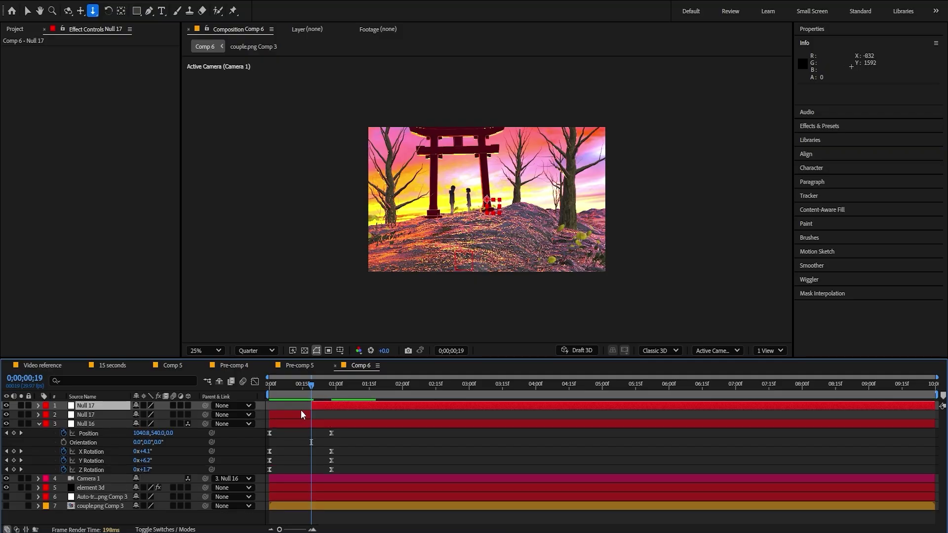
pyautogui.click(300, 414)
pyautogui.press('Delete')
pyautogui.moveTo(206, 416); pyautogui.dragTo(84, 405)
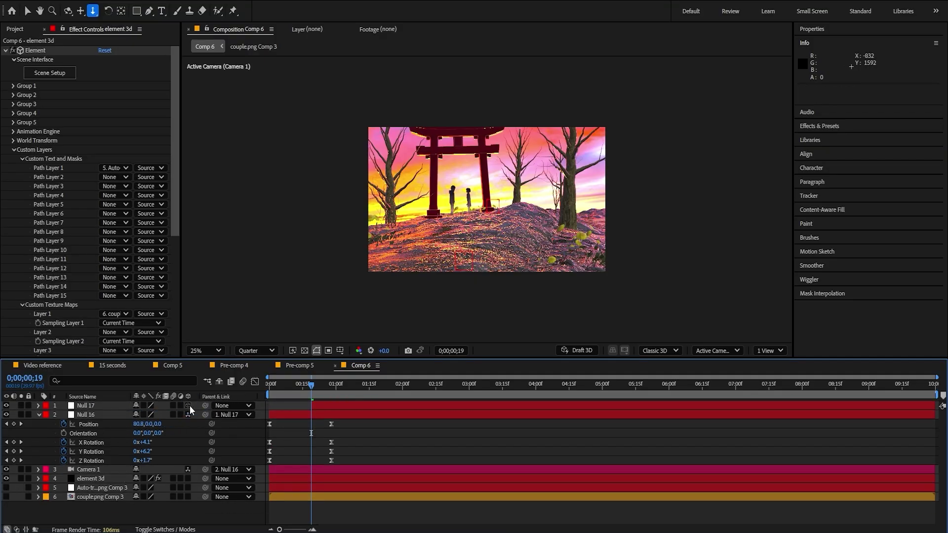
pyautogui.click(188, 406)
# - Set starting keyframes for Null 17's Position and X, Y and Z Rotation at 0;00;00;19
pyautogui.click(99, 405)
pyautogui.press('p')
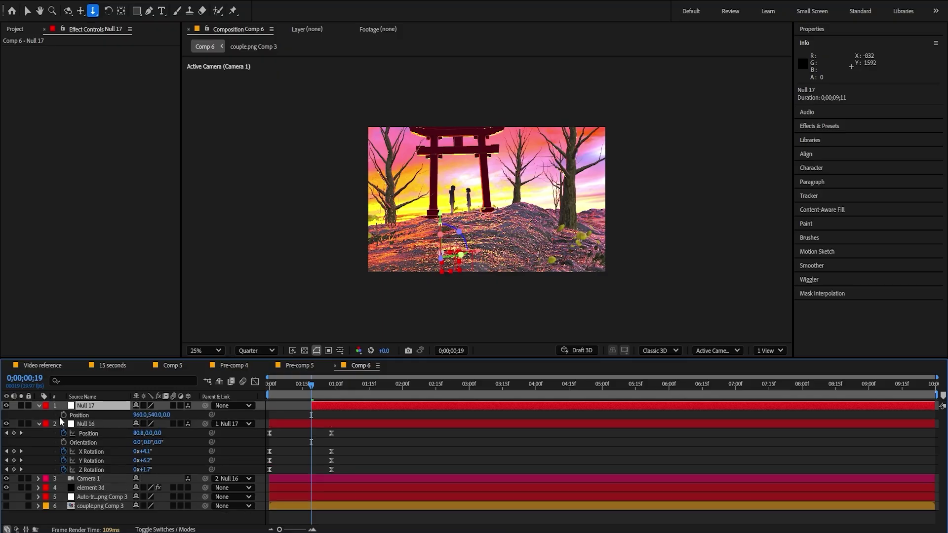
pyautogui.hotkey('shift', 'r')
pyautogui.click(64, 415)
pyautogui.moveTo(64, 433); pyautogui.dragTo(64, 451)
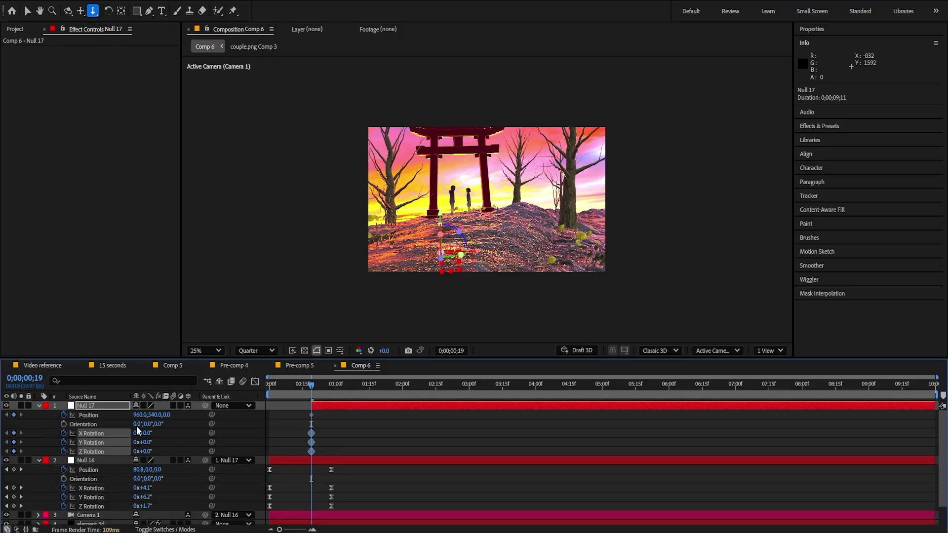
# - At 0;00;01;18 set Null 17's Position to 587, 501, 1323 and its X, Y and Z Rotation to -4°, -18° and 6°
pyautogui.click(395, 418)
pyautogui.moveTo(360, 386); pyautogui.dragTo(376, 386)
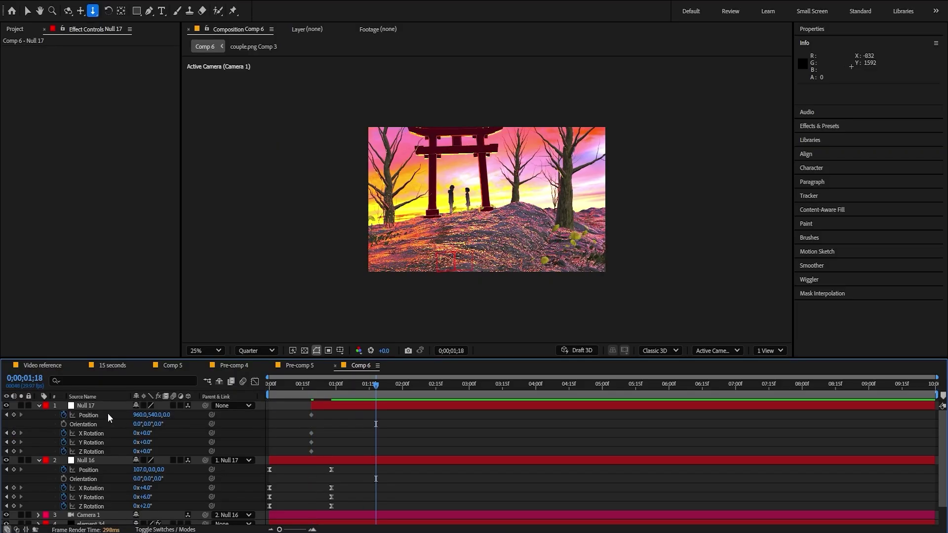
pyautogui.moveTo(166, 415); pyautogui.dragTo(556, 449)
pyautogui.moveTo(139, 415); pyautogui.dragTo(112, 419)
pyautogui.moveTo(172, 415); pyautogui.dragTo(462, 433)
pyautogui.moveTo(149, 433); pyautogui.dragTo(137, 441)
pyautogui.moveTo(156, 416); pyautogui.dragTo(179, 419)
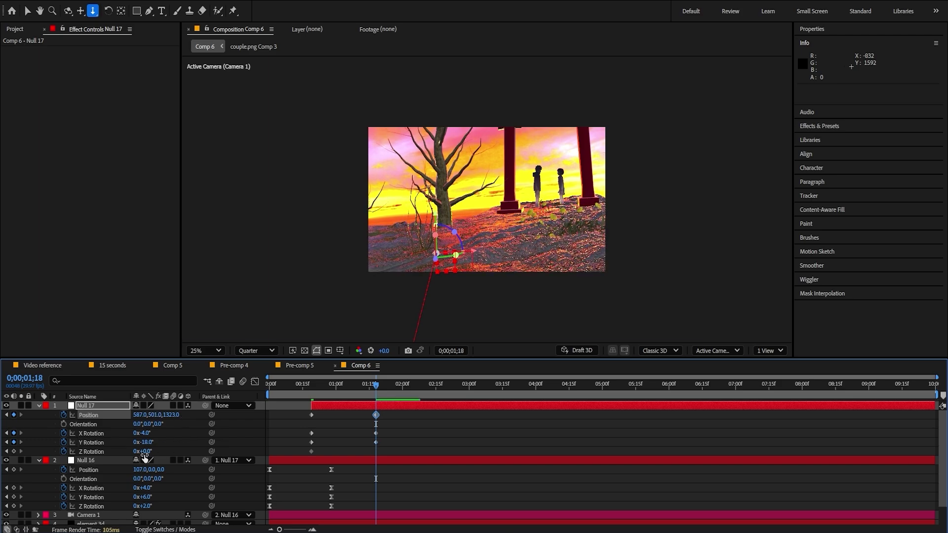
pyautogui.moveTo(145, 452); pyautogui.dragTo(148, 454)
# - Ease Null 17's keyframes, shape their speed curves in the Graph Editor, save the project, and preview from the start
pyautogui.moveTo(401, 414); pyautogui.dragTo(291, 460)
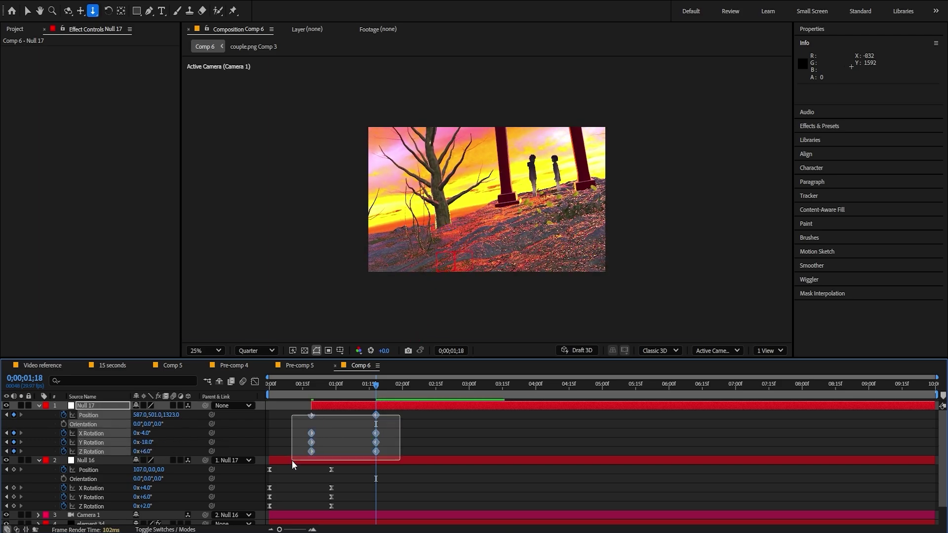
pyautogui.click(254, 381)
pyautogui.moveTo(288, 529); pyautogui.dragTo(288, 531)
pyautogui.press('=')
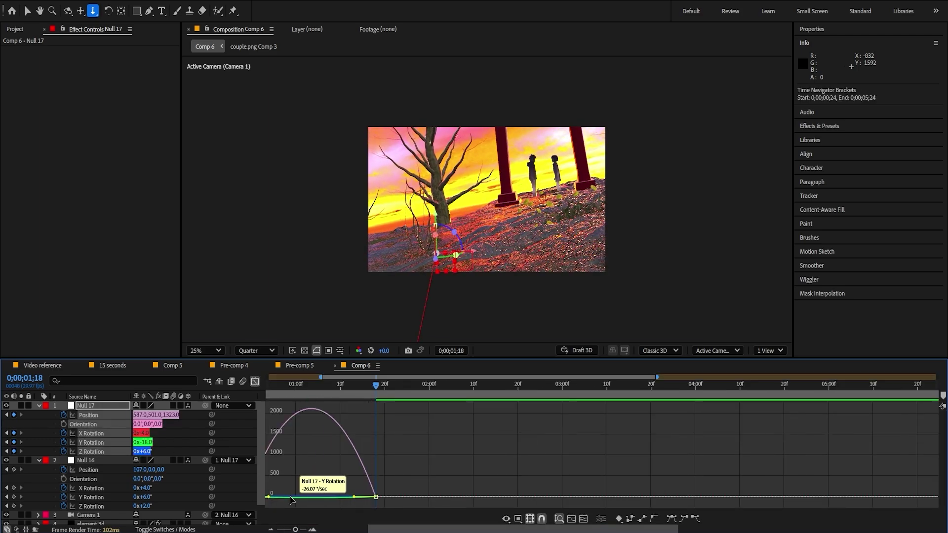
pyautogui.hscroll(-3, 406, 482)
pyautogui.moveTo(368, 496); pyautogui.dragTo(393, 496)
pyautogui.click(453, 496)
pyautogui.moveTo(453, 497); pyautogui.dragTo(425, 500)
pyautogui.press('-')
pyautogui.moveTo(342, 386); pyautogui.dragTo(235, 386)
pyautogui.click(254, 382)
pyautogui.hotkey('ctrl', 's')
pyautogui.press('space')
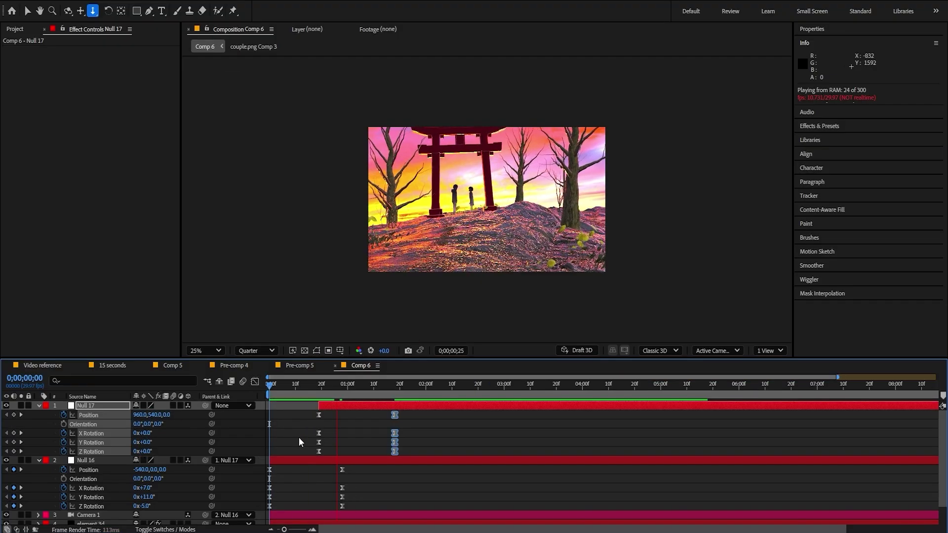
# - Move Null 17's start and first keyframes to about 0;00;00;11 and its ending keyframes to about 0;00;01;14, and preview from the start
pyautogui.press('space')
pyautogui.moveTo(396, 415); pyautogui.dragTo(421, 416)
pyautogui.moveTo(389, 406); pyautogui.dragTo(369, 408)
pyautogui.moveTo(389, 412); pyautogui.dragTo(406, 455)
pyautogui.moveTo(400, 452); pyautogui.dragTo(384, 452)
pyautogui.click(272, 385)
pyautogui.press('space')
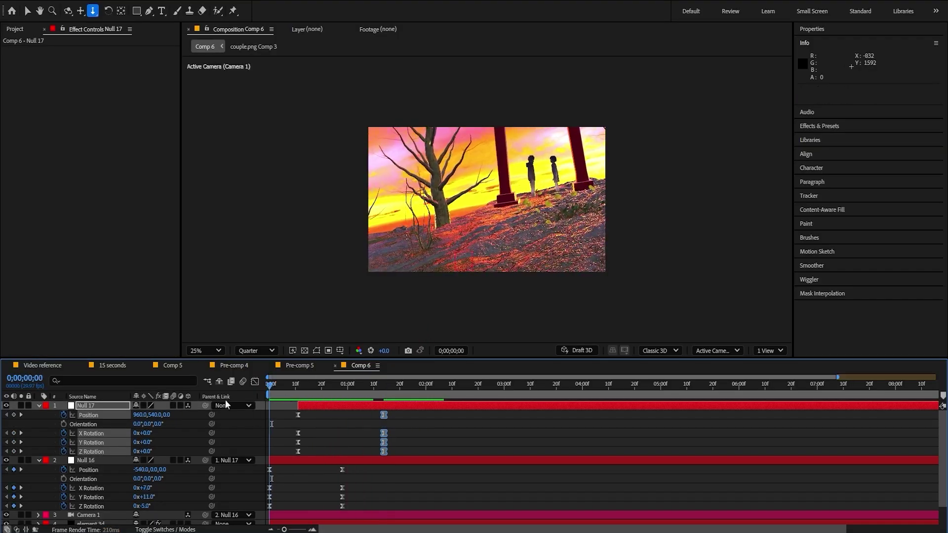
# - Add another null that starts at 0;00;01;03 and parent Null 17 to it
pyautogui.click(372, 395)
pyautogui.moveTo(371, 397); pyautogui.dragTo(356, 385)
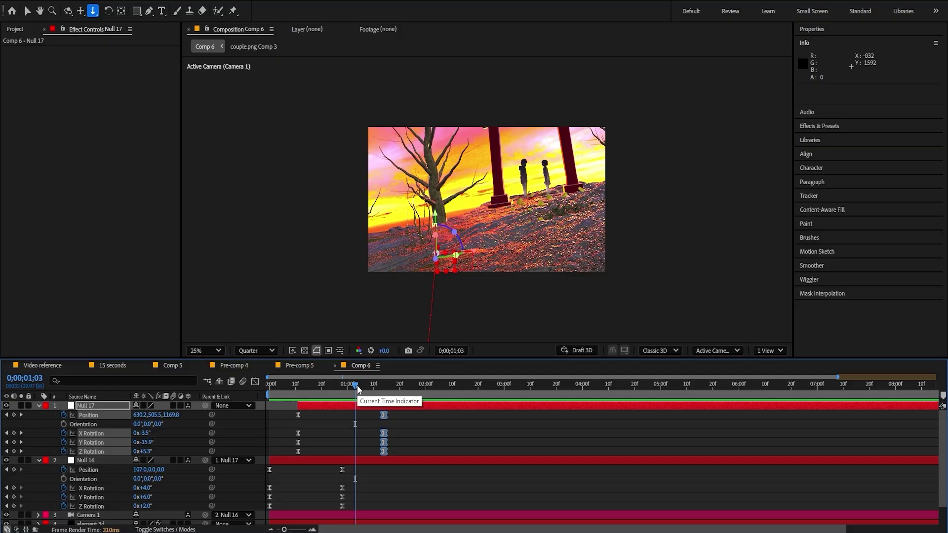
pyautogui.hotkey('ctrl', 'alt', 'shift', 'y')
pyautogui.hotkey('ctrl', 'shift', 'd')
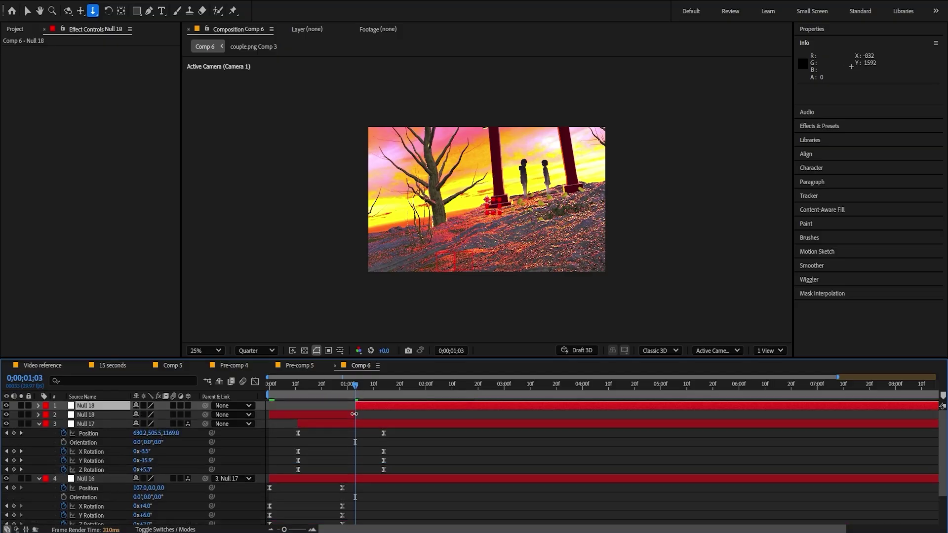
pyautogui.click(238, 412)
pyautogui.press('Delete')
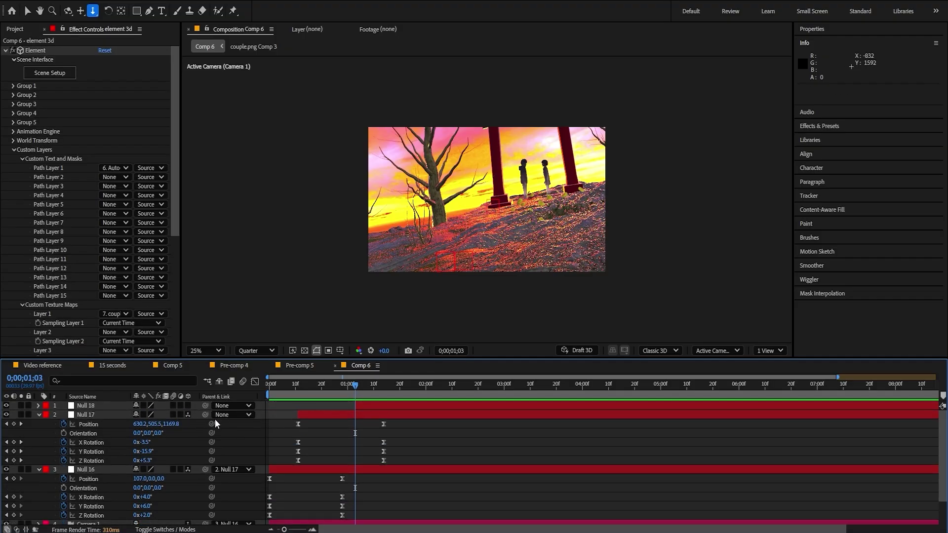
pyautogui.moveTo(206, 414); pyautogui.dragTo(81, 405)
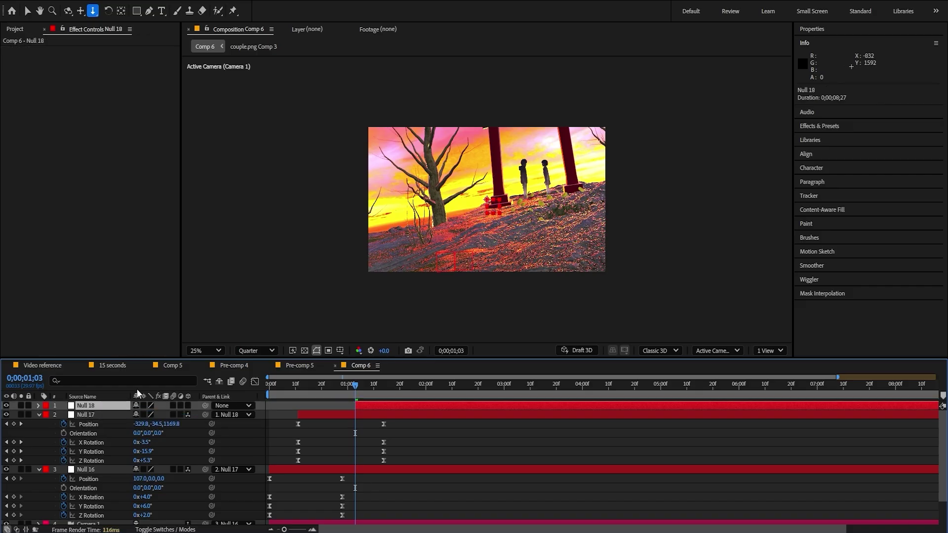
# - Set starting keyframes for Null 18's Position and X, Y and Z Rotation at 0;00;01;03
pyautogui.hotkey('alt', 'shift', 'p')
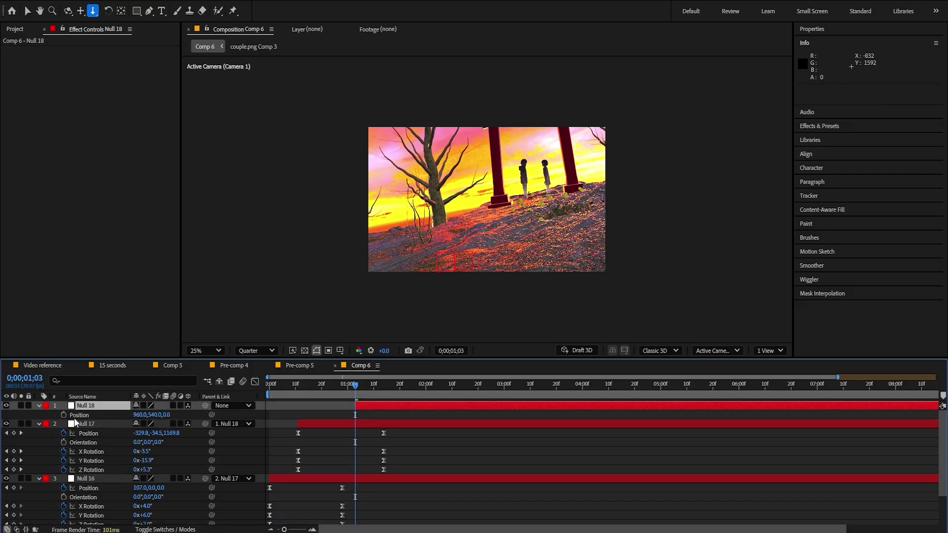
pyautogui.hotkey('shift', 'r')
pyautogui.click(63, 432)
pyautogui.click(63, 442)
pyautogui.click(63, 451)
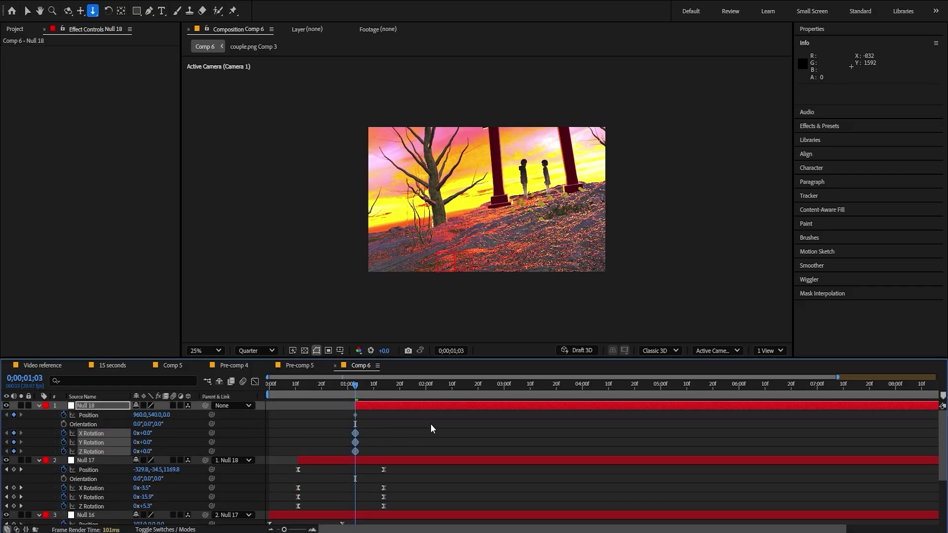
# - At 0;00;02;02 set Null 18's Position to 1078, 625, 1556 and its X, Y and Z Rotation to 5°, 10° and -9°
pyautogui.press('F2')
pyautogui.press('v')
pyautogui.click(430, 385)
pyautogui.moveTo(166, 415); pyautogui.dragTo(231, 420)
pyautogui.moveTo(144, 433)
pyautogui.mouseDown()
pyautogui.moveTo(156, 448)
pyautogui.moveTo(144, 451)
pyautogui.mouseUp()
pyautogui.moveTo(154, 416); pyautogui.dragTo(183, 455)
pyautogui.hotkey('ctrl', 'z')
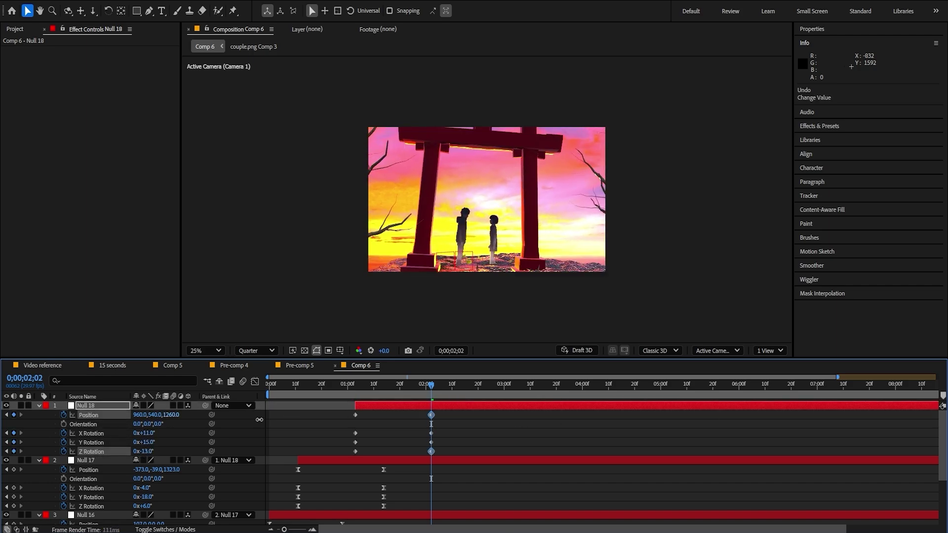
pyautogui.moveTo(170, 415); pyautogui.dragTo(193, 417)
pyautogui.moveTo(149, 433); pyautogui.dragTo(195, 430)
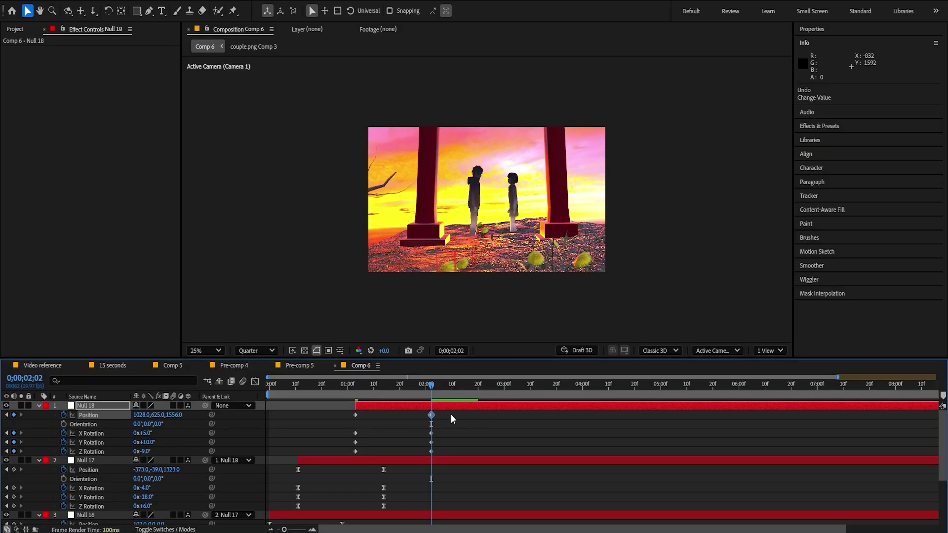
pyautogui.moveTo(140, 416); pyautogui.dragTo(175, 434)
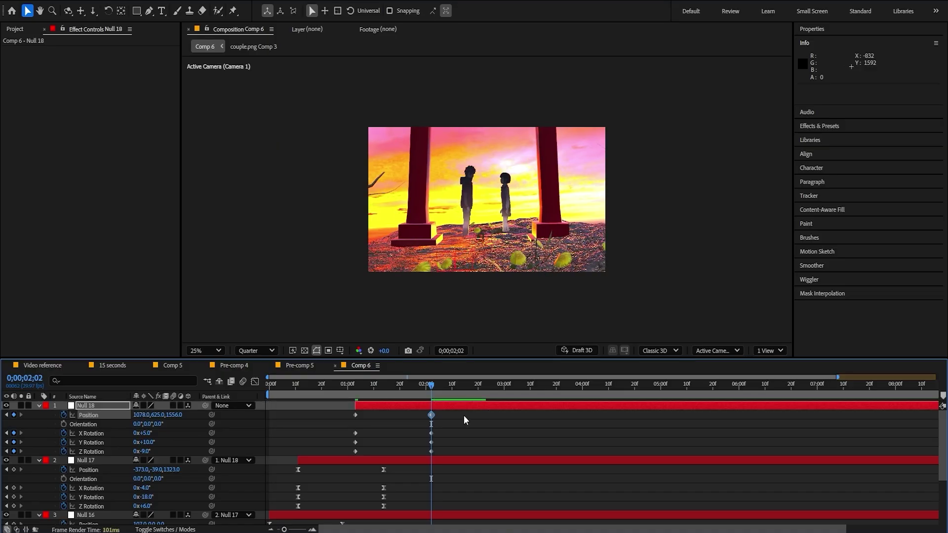
# - Ease Null 18's keyframes, shape their speed curves in the Graph Editor, and preview the motion
pyautogui.press('F9')
pyautogui.moveTo(464, 415); pyautogui.dragTo(304, 530)
pyautogui.click(254, 381)
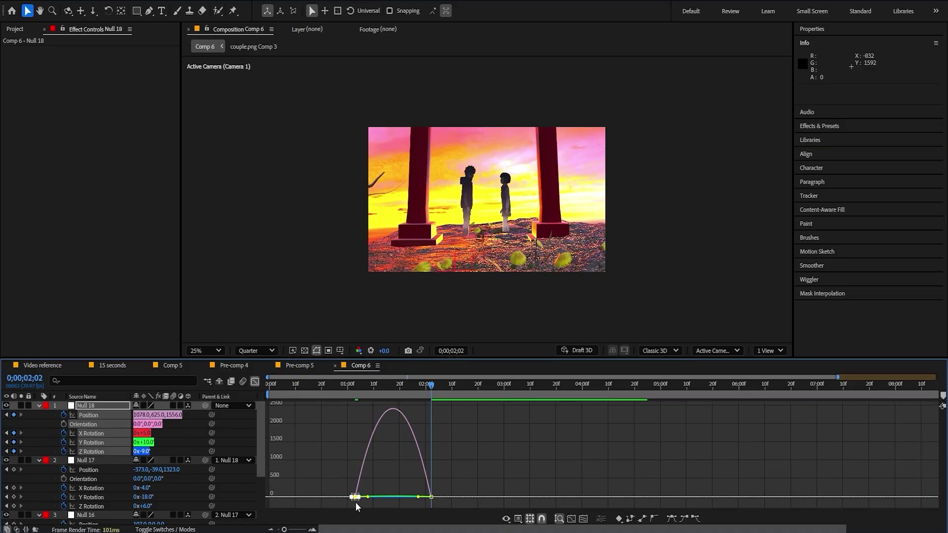
pyautogui.moveTo(367, 498); pyautogui.dragTo(409, 499)
pyautogui.click(254, 382)
pyautogui.press('space')
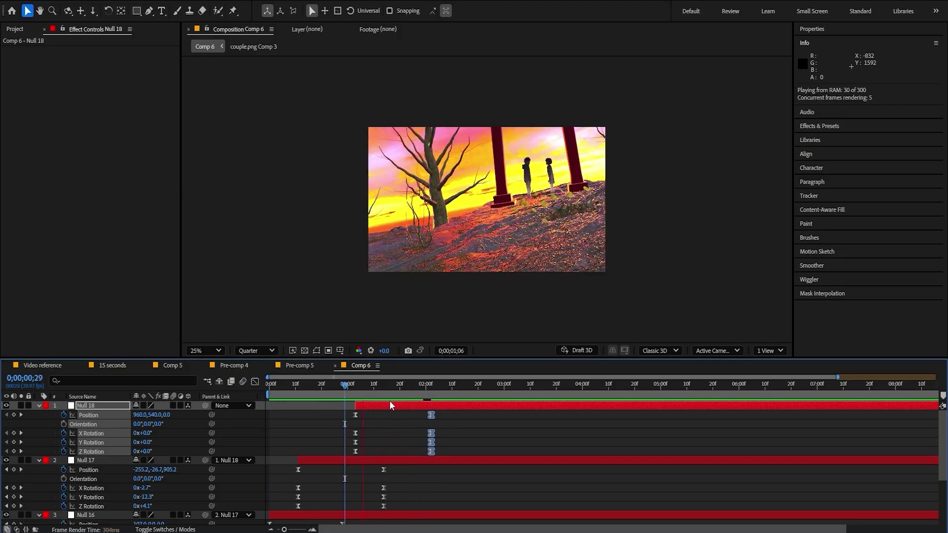
# - Retime Null 18 so its keyframes run from about 0;00;00;25 to 0;00;02;05, preview the move, and save the project
pyautogui.press('space')
pyautogui.moveTo(432, 416); pyautogui.dragTo(460, 416)
pyautogui.moveTo(424, 405); pyautogui.dragTo(403, 406)
pyautogui.press('space')
pyautogui.click(355, 429)
pyautogui.hotkey('ctrl', 's')
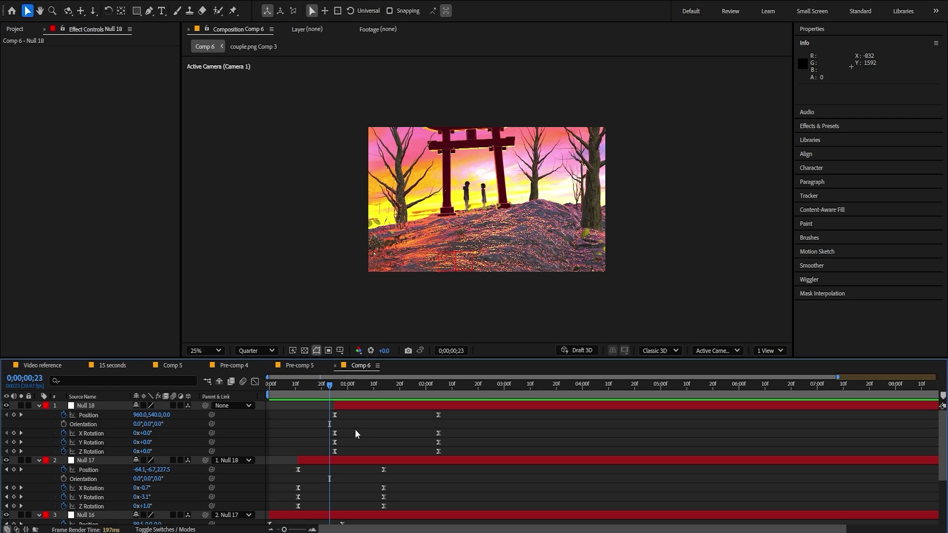
# - Add a null trimmed to start at 0;00;01;19, parent Null 18 to it, and make the new null 3D
pyautogui.click(398, 383)
pyautogui.click(413, 407)
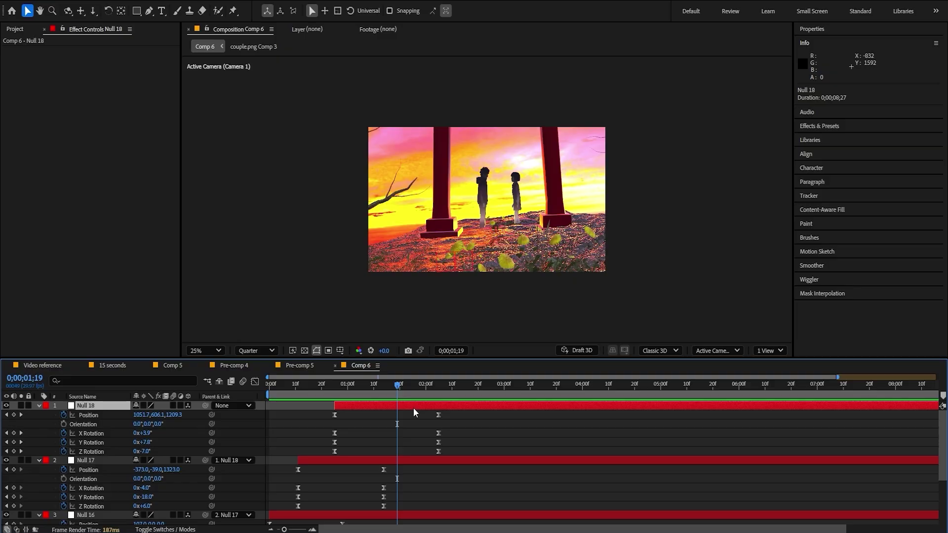
pyautogui.hotkey('ctrl', 'alt', 'shift', 'y')
pyautogui.hotkey('alt', '[')
pyautogui.moveTo(206, 415); pyautogui.dragTo(125, 405)
pyautogui.click(187, 407)
pyautogui.click(179, 407)
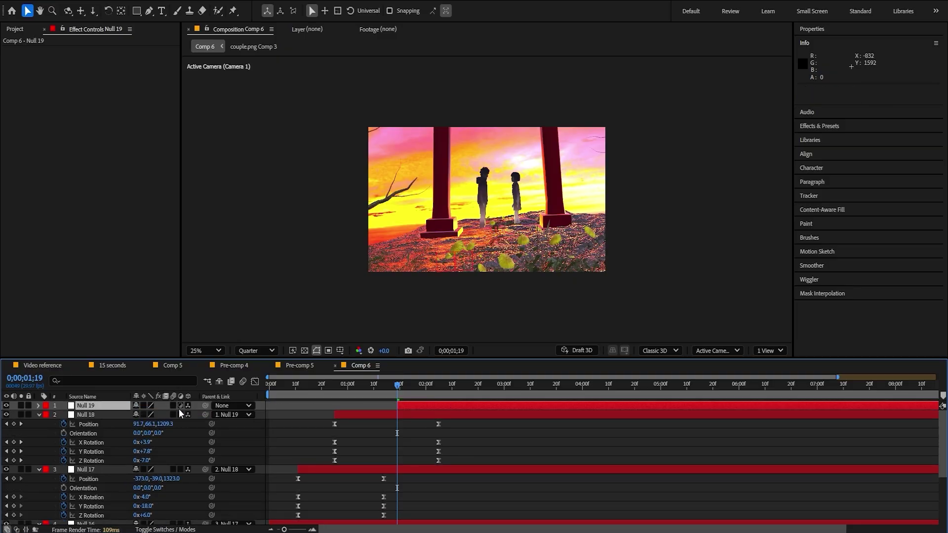
# - Set starting keyframes for Null 19's Position and X, Y and Z Rotation at 0;00;01;19
pyautogui.click(179, 407)
pyautogui.press('p')
pyautogui.click(63, 415)
pyautogui.hotkey('shift', 'r')
pyautogui.moveTo(63, 433); pyautogui.dragTo(63, 478)
# - At 0;00;02;22 set Null 19's Position to 960, 621, 2637, X Rotation to 5° and Z Rotation to 11°, and remove its Y Rotation keyframes
pyautogui.click(482, 384)
pyautogui.moveTo(168, 415); pyautogui.dragTo(764, 460)
pyautogui.moveTo(145, 434); pyautogui.dragTo(147, 434)
pyautogui.moveTo(157, 415); pyautogui.dragTo(196, 415)
pyautogui.moveTo(169, 415); pyautogui.dragTo(903, 435)
pyautogui.moveTo(144, 451); pyautogui.dragTo(150, 452)
pyautogui.click(63, 443)
pyautogui.moveTo(398, 385); pyautogui.dragTo(484, 404)
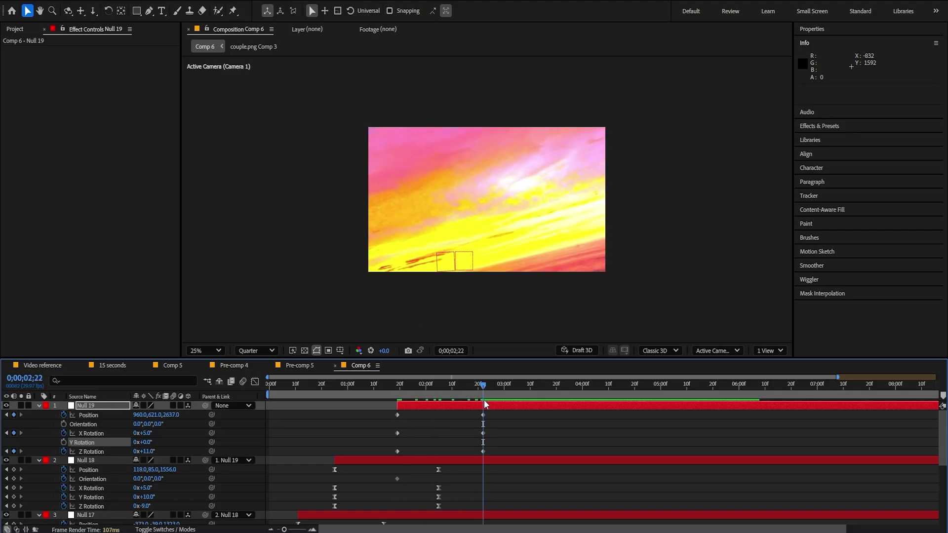
# - Ease Null 19's keyframes, delete the stray Orientation keyframe on Null 18, and shape Null 19's speed curves in the Graph Editor
pyautogui.click(341, 435)
pyautogui.click(483, 414)
pyautogui.moveTo(414, 386); pyautogui.dragTo(464, 386)
pyautogui.moveTo(506, 413); pyautogui.dragTo(462, 497)
pyautogui.press('F9')
pyautogui.click(398, 479)
pyautogui.press('Delete')
pyautogui.click(254, 381)
pyautogui.moveTo(498, 481); pyautogui.dragTo(419, 497)
pyautogui.click(255, 382)
pyautogui.click(384, 385)
pyautogui.press('space')
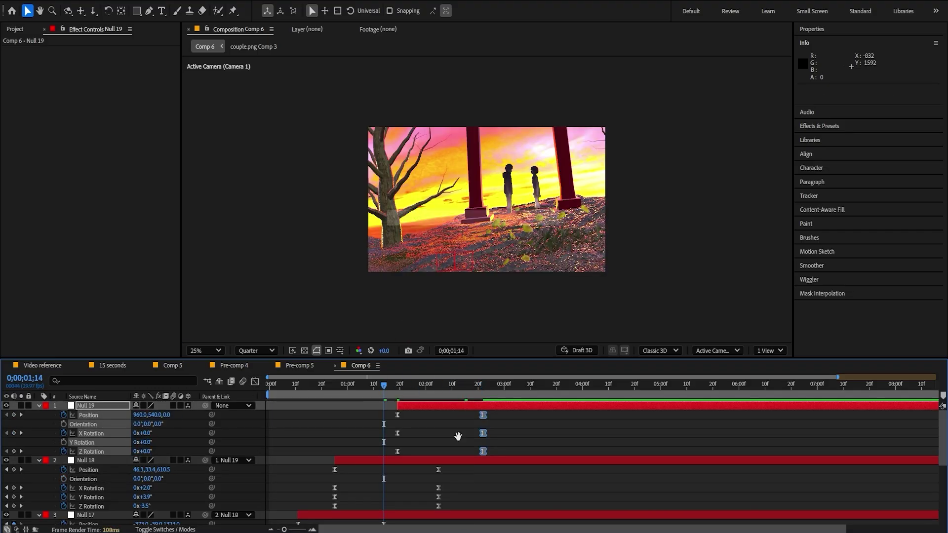
# - Preview the last move and retime Null 19 so its keyframes run from about 0;00;01;15 to 0;00;03;00
pyautogui.click(394, 385)
pyautogui.press('space')
pyautogui.press('space')
pyautogui.moveTo(394, 384); pyautogui.dragTo(483, 385)
pyautogui.press('u')
pyautogui.moveTo(483, 424); pyautogui.dragTo(514, 424)
pyautogui.moveTo(424, 406); pyautogui.dragTo(407, 400)
# - End the work area at about 0;00;02;20 and preview the whole camera move
pyautogui.click(376, 386)
pyautogui.press('space')
pyautogui.click(371, 386)
pyautogui.press('space')
pyautogui.click(498, 386)
pyautogui.click(381, 386)
pyautogui.press('space')
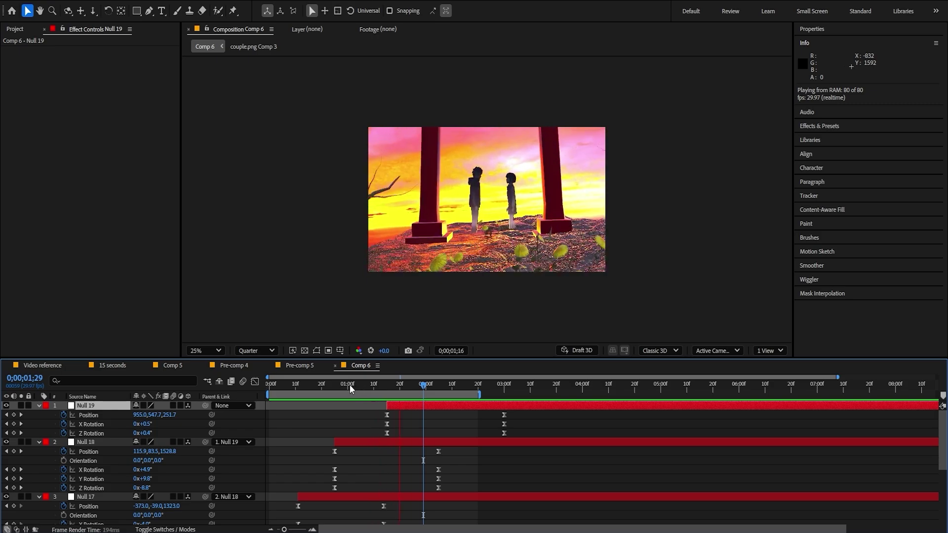
# - Scrub through the camera move to about 0;00;01;02 and collapse the properties of all layers in the timeline
pyautogui.moveTo(349, 384); pyautogui.dragTo(346, 404)
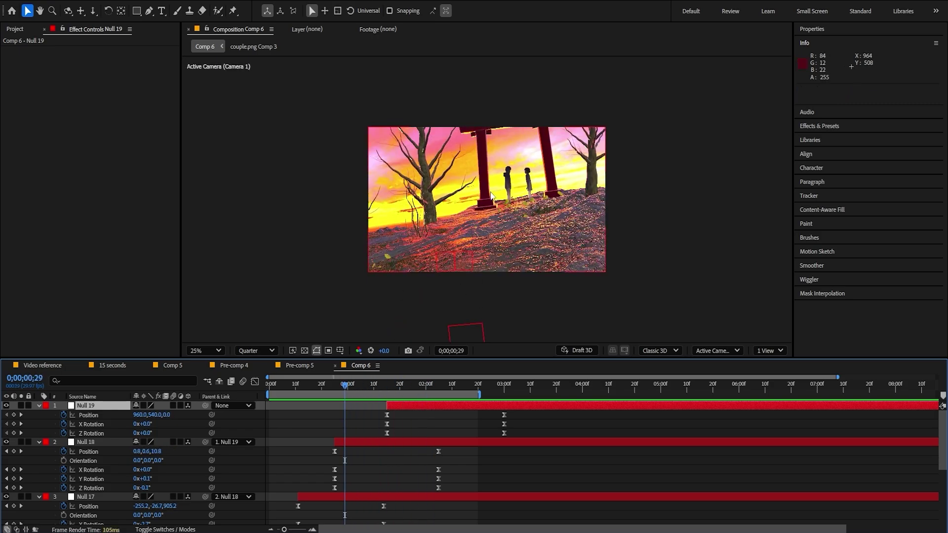
pyautogui.scroll(2, 491, 195)
pyautogui.scroll(-2, 519, 234)
pyautogui.moveTo(379, 387); pyautogui.dragTo(351, 414)
pyautogui.hotkey('ctrl', 'a')
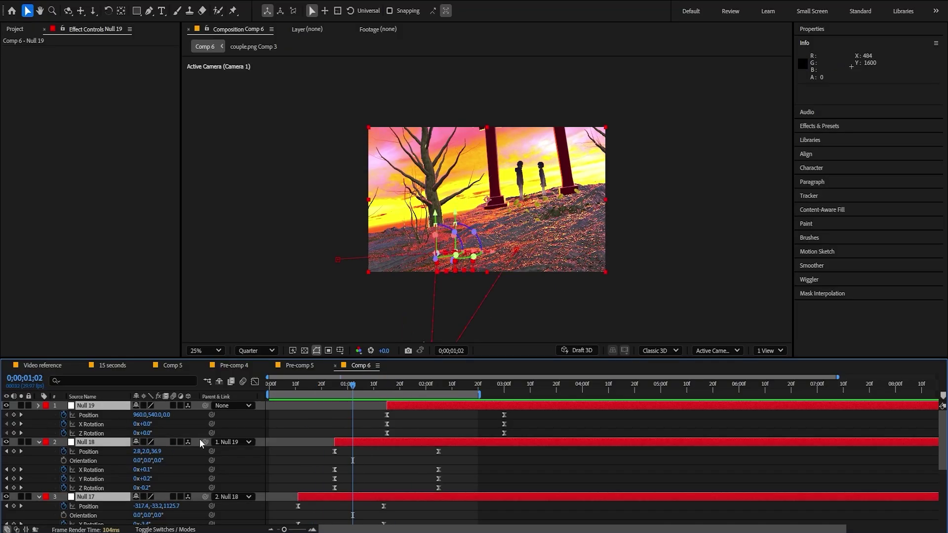
pyautogui.press('u')
pyautogui.click(303, 484)
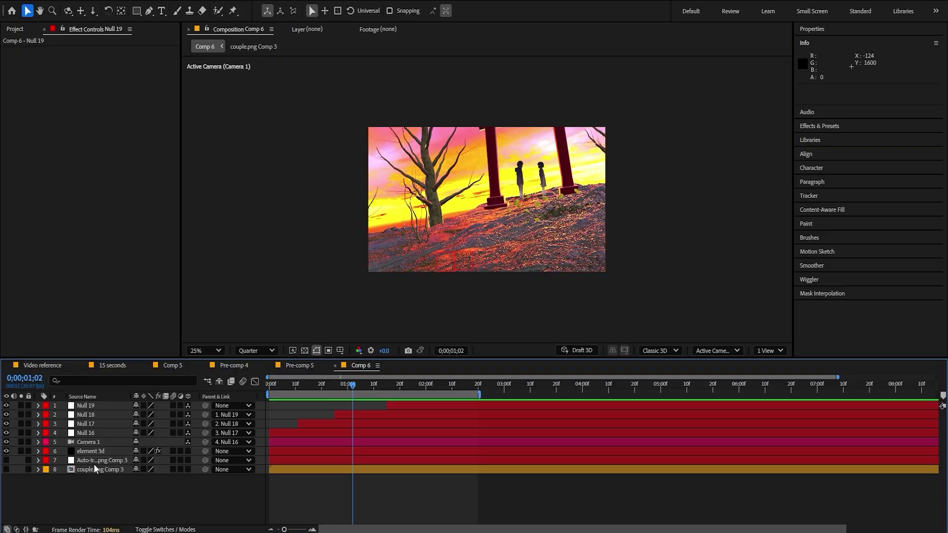
# - In the element 3d layer's Render Settings, enable ambient occlusion and raise the SSAO Intensity to 15.9
pyautogui.click(94, 451)
pyautogui.press('.')
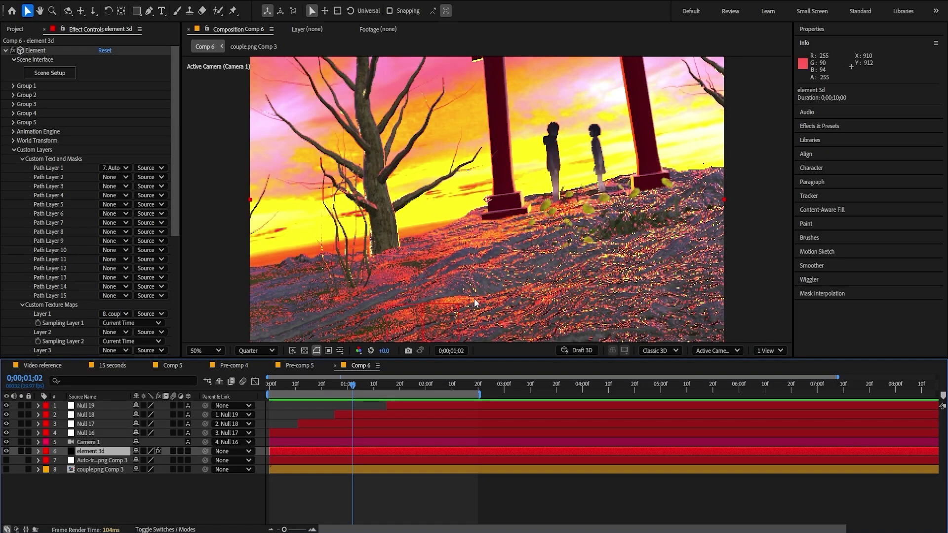
pyautogui.click(22, 159)
pyautogui.click(22, 167)
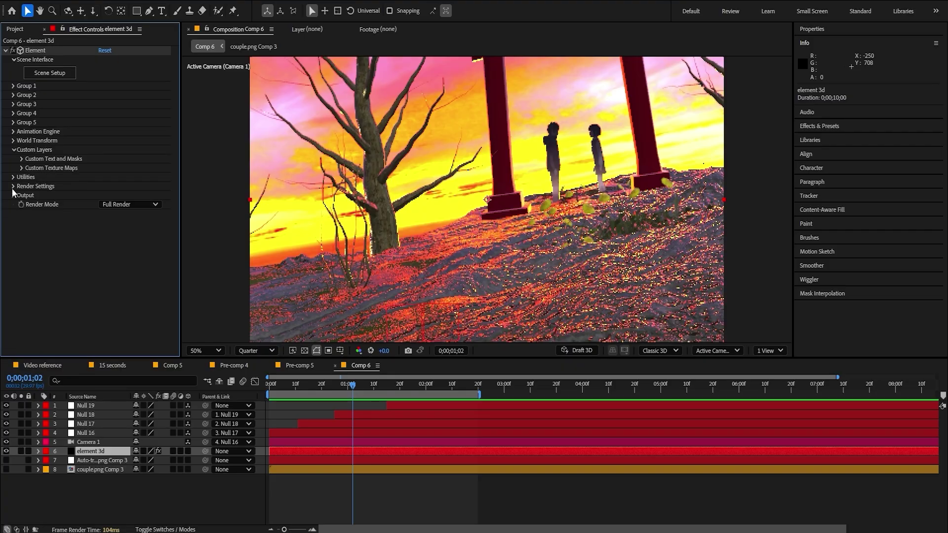
pyautogui.click(14, 187)
pyautogui.click(20, 233)
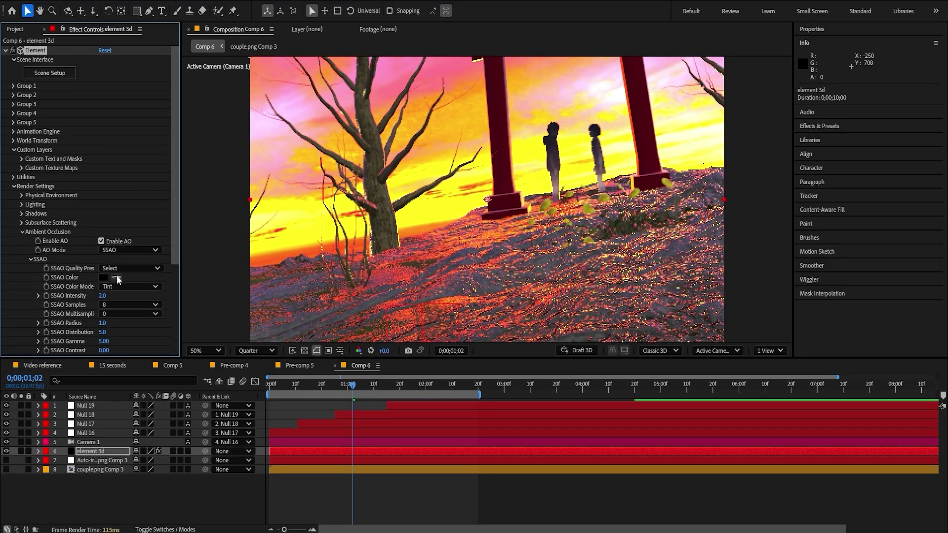
pyautogui.moveTo(102, 296); pyautogui.dragTo(137, 295)
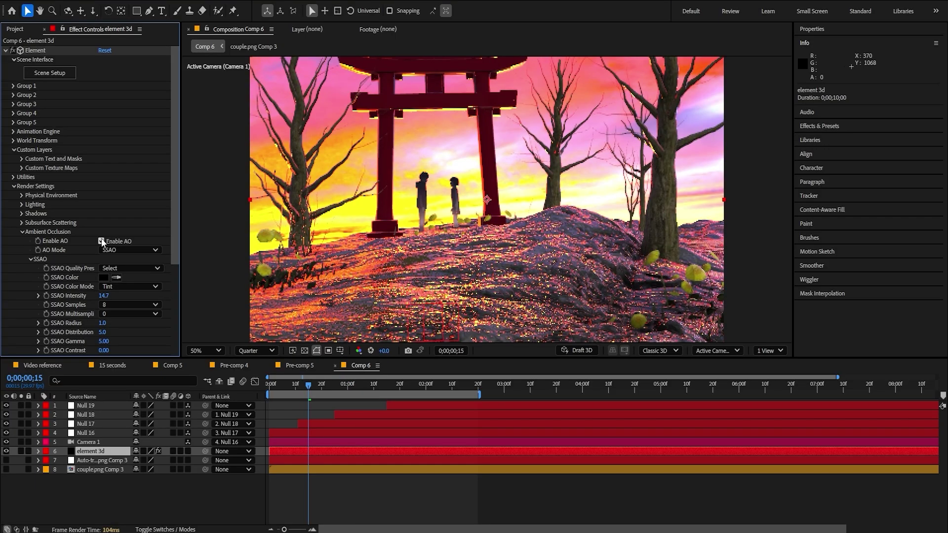
pyautogui.click(102, 241)
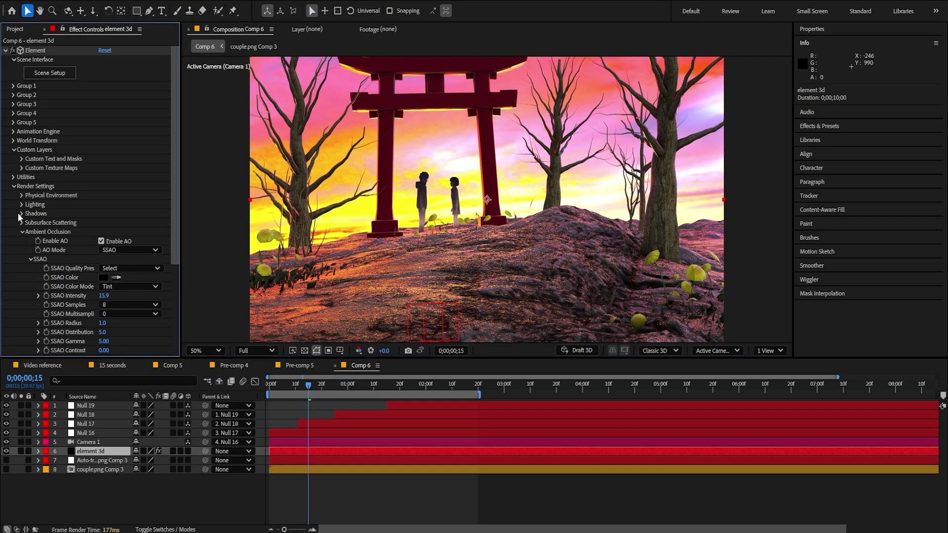
# - Enable shadows in the element 3d layer's Render Settings and scrub the camera move to check them
pyautogui.click(21, 214)
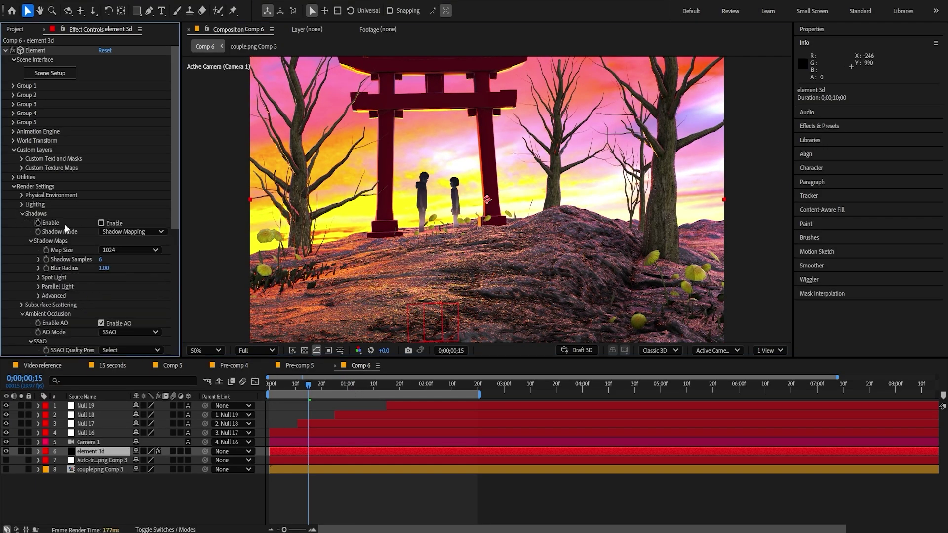
pyautogui.click(102, 223)
pyautogui.moveTo(358, 382); pyautogui.dragTo(442, 392)
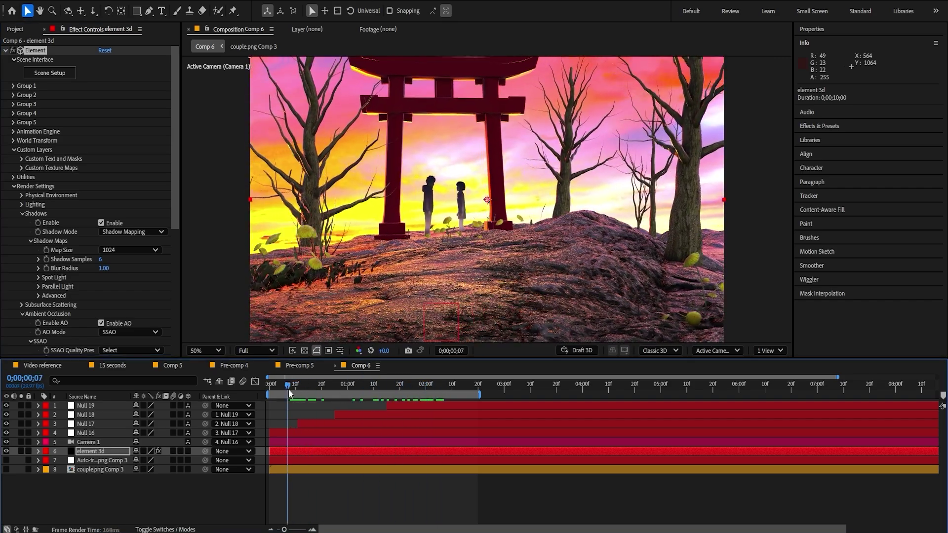
# - Set Add Lighting to Sun in the element 3d layer's Lighting settings
pyautogui.click(22, 204)
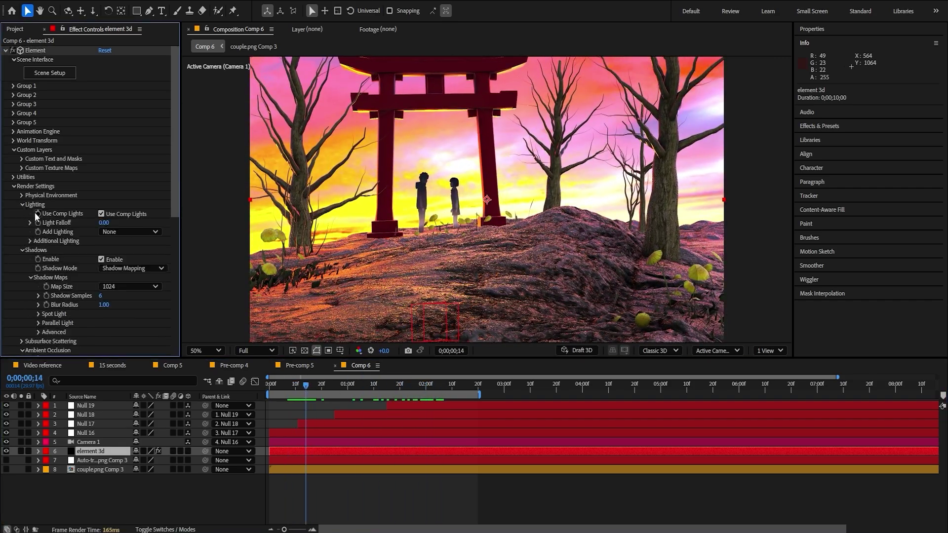
pyautogui.click(121, 232)
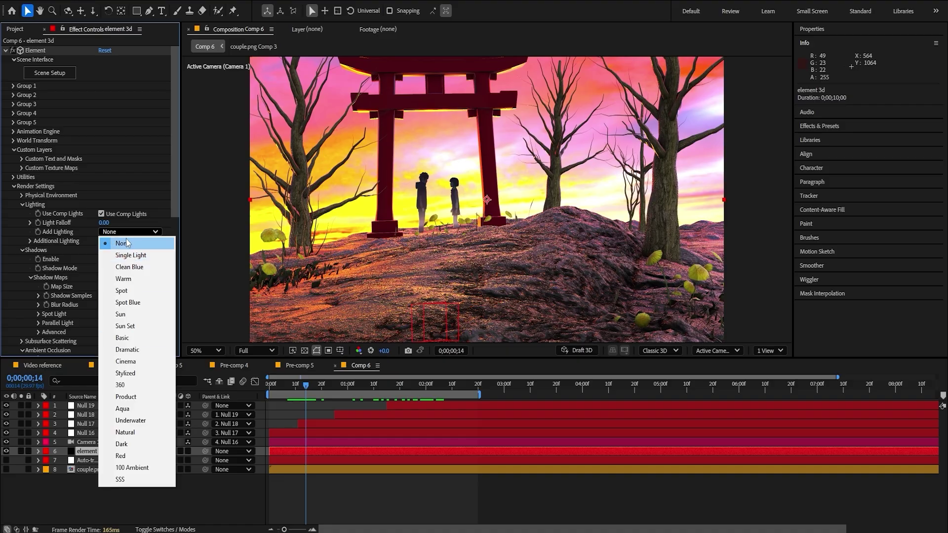
pyautogui.click(130, 316)
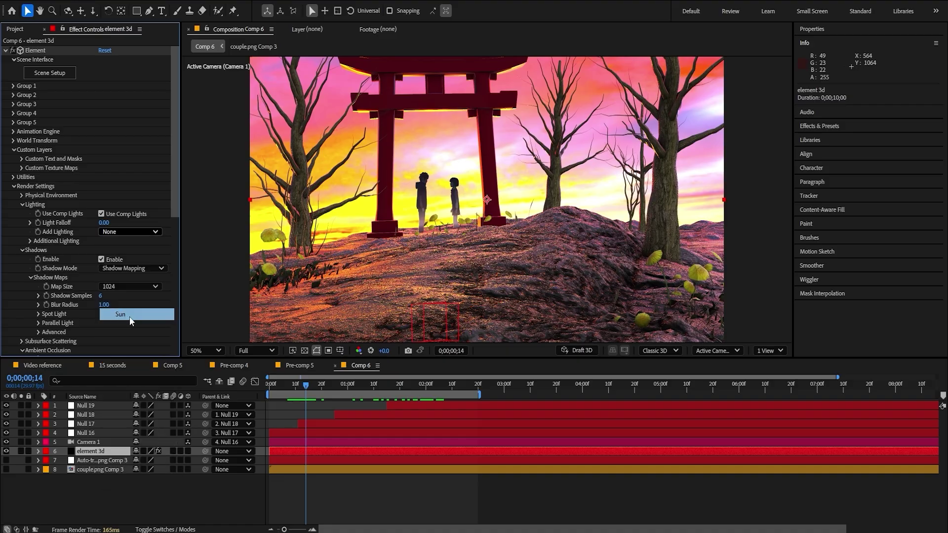
# - Try the Sun Set lighting preset and scrub the camera move to about 0;00;01;23 and back to judge it
pyautogui.click(126, 230)
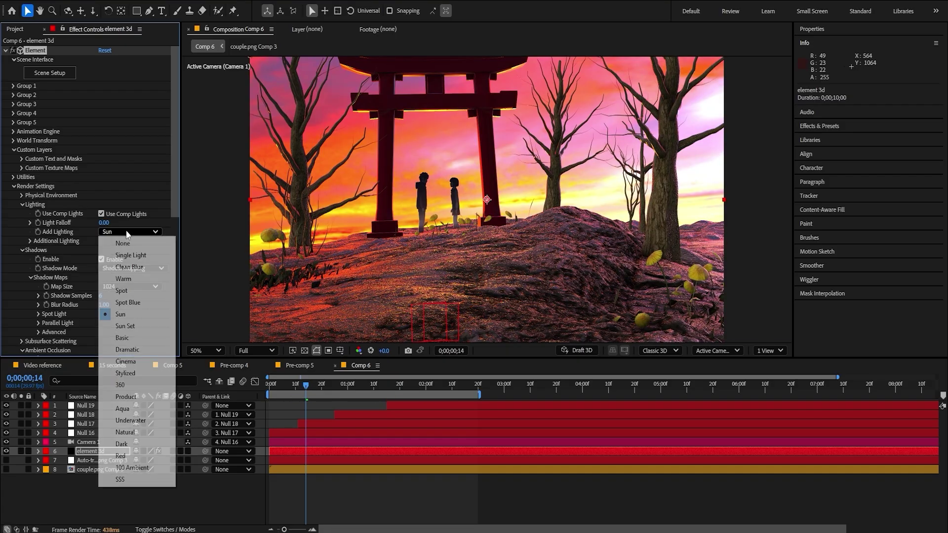
pyautogui.click(131, 326)
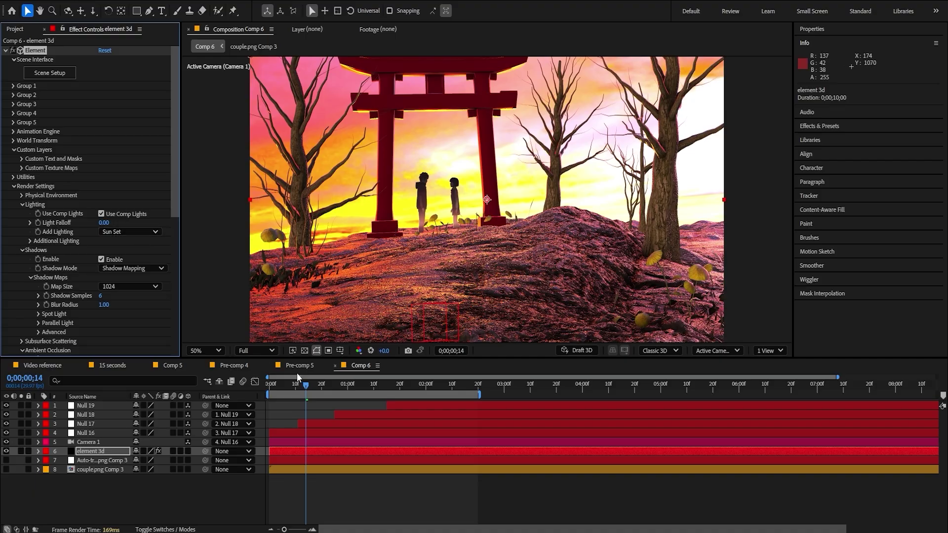
pyautogui.click(130, 231)
pyautogui.moveTo(313, 388); pyautogui.dragTo(407, 387)
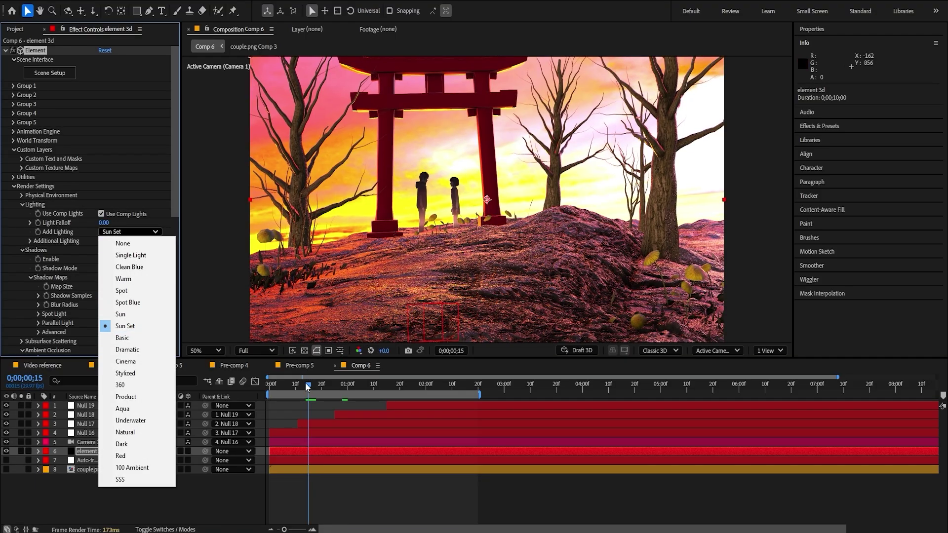
pyautogui.click(129, 231)
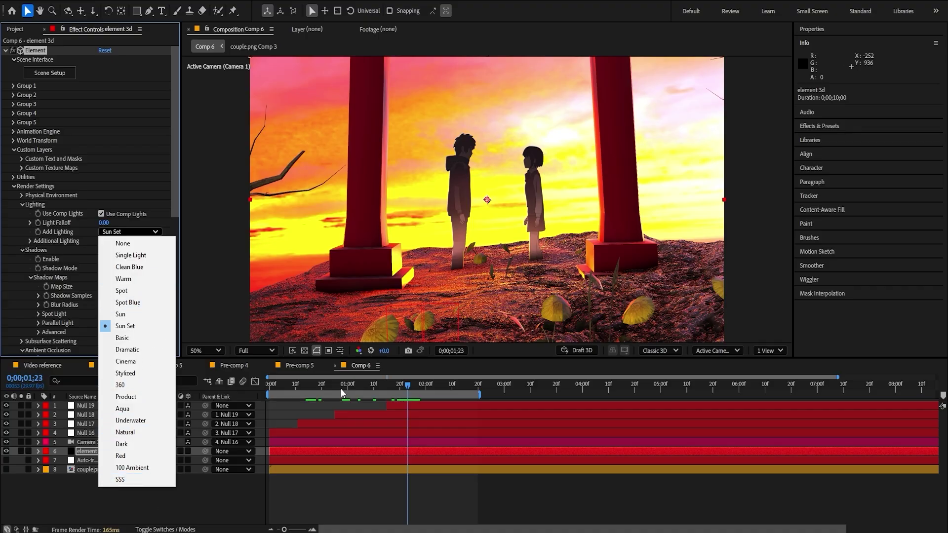
pyautogui.moveTo(340, 388); pyautogui.dragTo(311, 403)
# - Switch Add Lighting back to Sun and scrub through the camera move to check the look
pyautogui.click(129, 232)
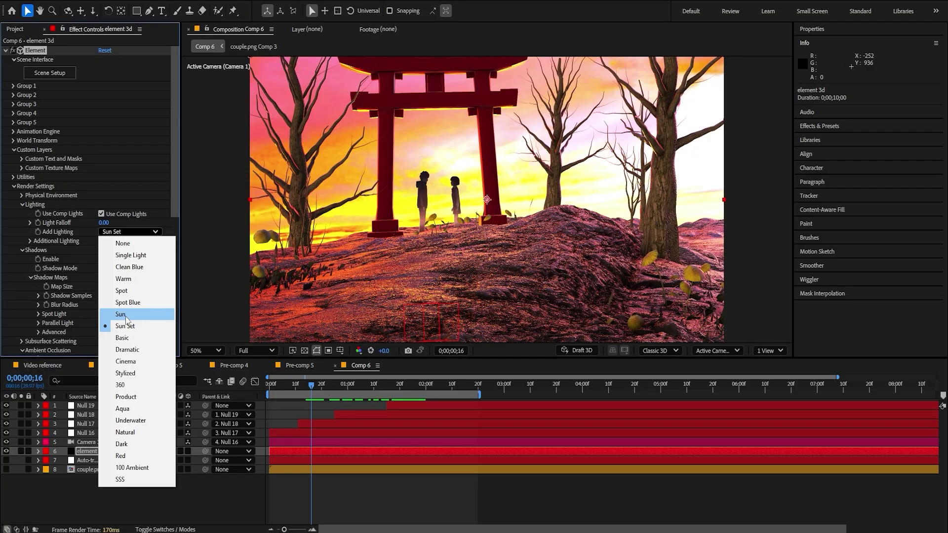
pyautogui.click(126, 316)
pyautogui.hotkey('ctrl', 'z')
pyautogui.hotkey('ctrl', 'shift', 'z')
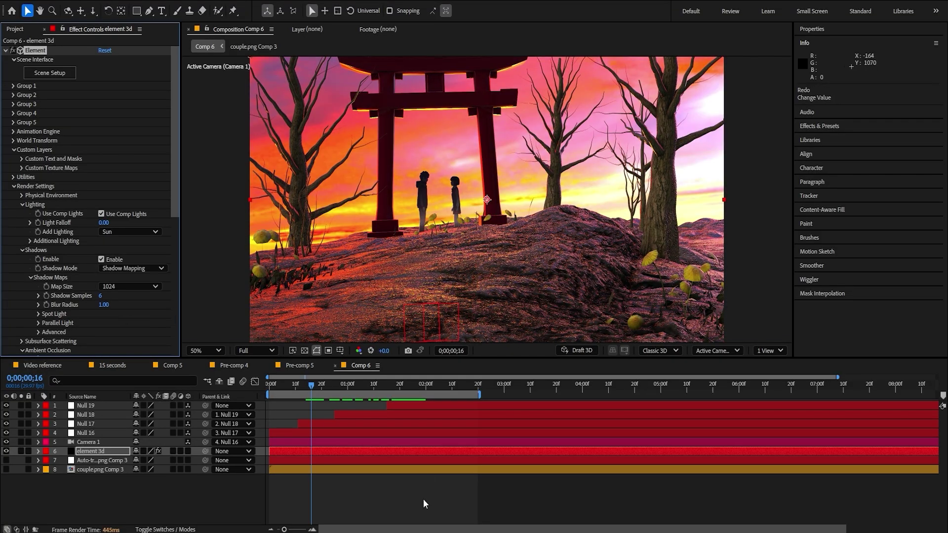
pyautogui.moveTo(336, 391); pyautogui.dragTo(430, 388)
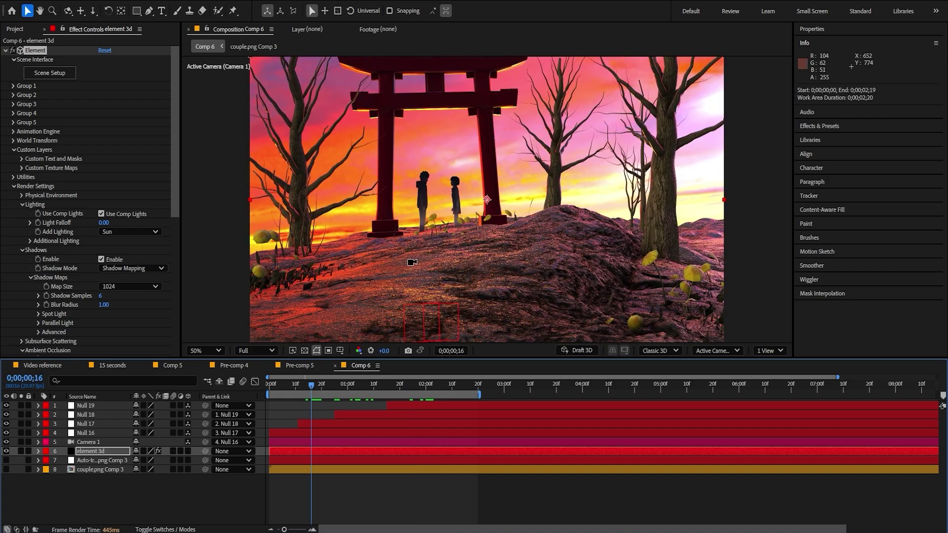
# - Add a shadow-casting spot light at 216% intensity with an 81° cone, place it near the torii gate, and reveal its position properties
pyautogui.hotkey('ctrl', 'alt', 'shift', 'l')
pyautogui.click(277, 215)
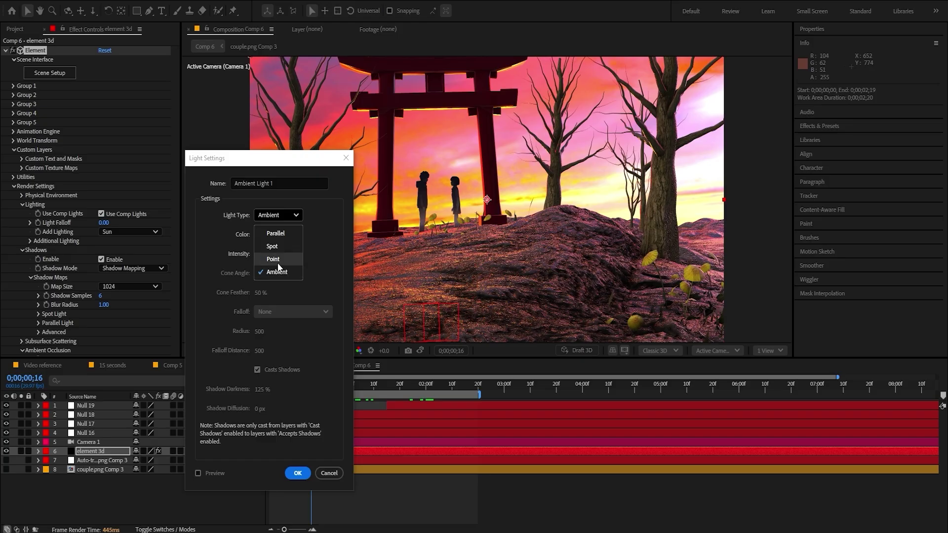
pyautogui.click(272, 246)
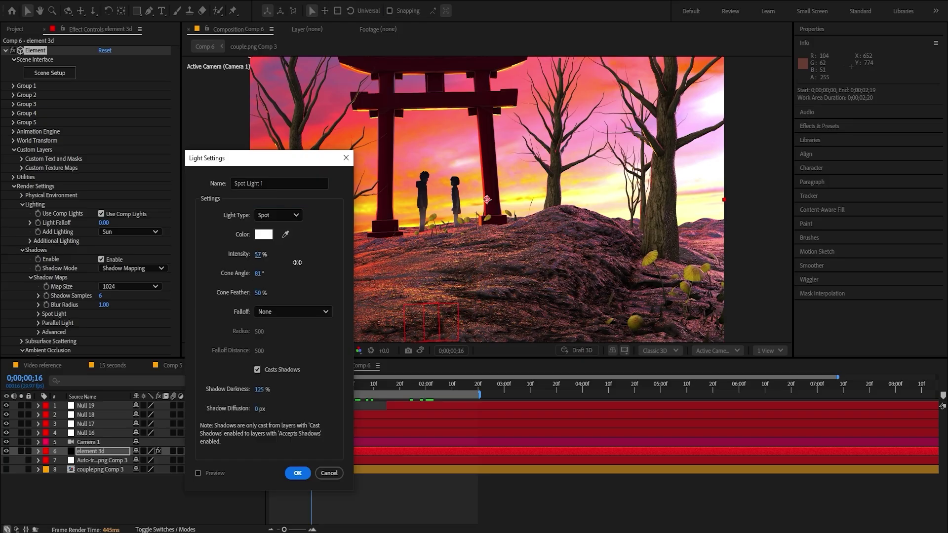
pyautogui.click(304, 473)
pyautogui.moveTo(448, 310); pyautogui.dragTo(481, 203)
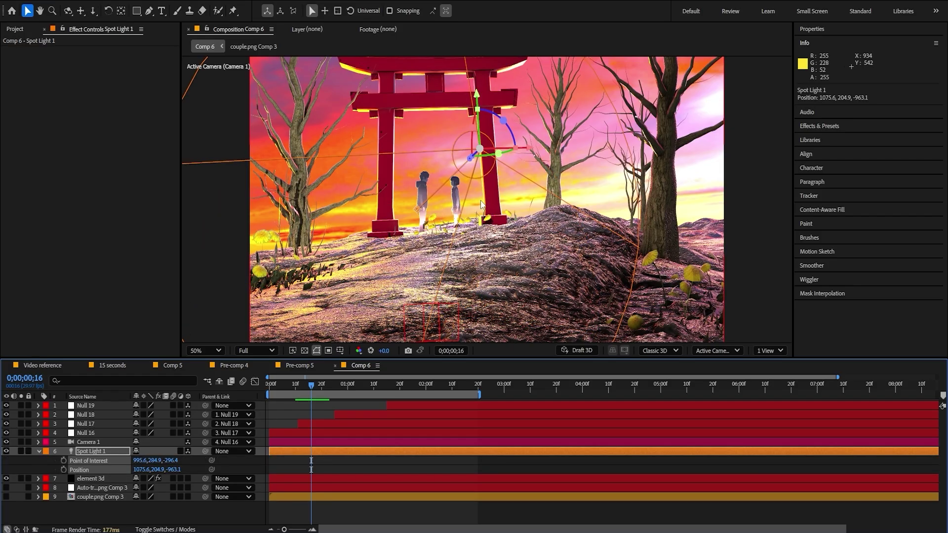
pyautogui.press('p')
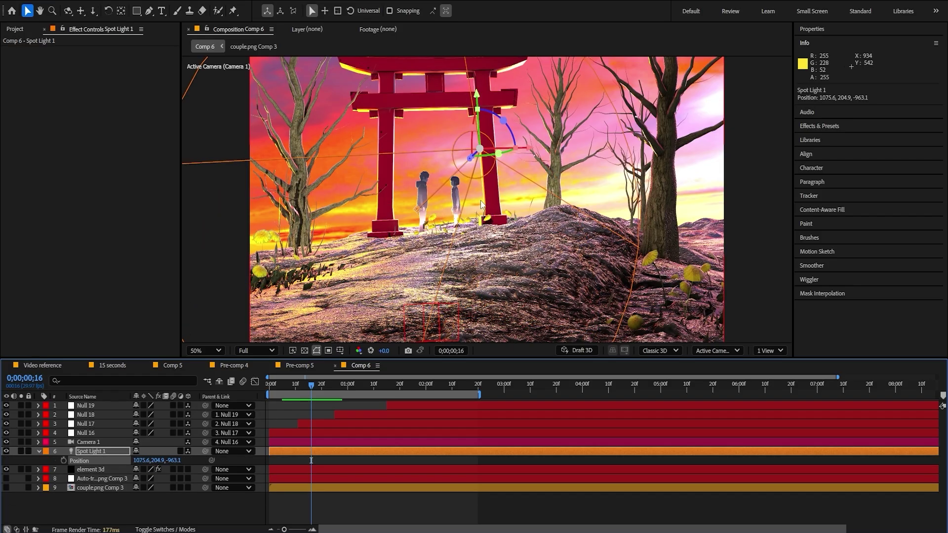
pyautogui.hotkey('shift', 'a')
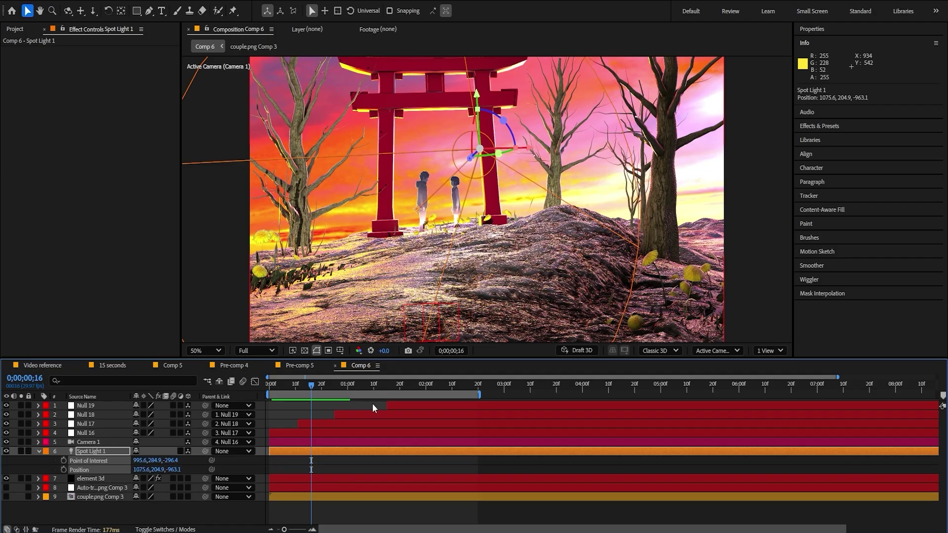
# - Adjust Spot Light 1's Position and Point of Interest to relight the scene, checking the result from different frames
pyautogui.moveTo(140, 470); pyautogui.dragTo(206, 467)
pyautogui.moveTo(158, 469); pyautogui.dragTo(7, 476)
pyautogui.moveTo(156, 470); pyautogui.dragTo(37, 470)
pyautogui.moveTo(171, 461); pyautogui.dragTo(197, 466)
pyautogui.moveTo(143, 469); pyautogui.dragTo(0, 470)
pyautogui.hotkey('ctrl', 'z')
pyautogui.moveTo(171, 460); pyautogui.dragTo(560, 462)
pyautogui.scroll(-4, 562, 128)
pyautogui.moveTo(552, 107); pyautogui.dragTo(497, 72)
pyautogui.scroll(1, 474, 213)
pyautogui.moveTo(316, 241); pyautogui.dragTo(474, 216)
pyautogui.scroll(2, 471, 217)
pyautogui.moveTo(361, 385); pyautogui.dragTo(368, 387)
# - Set Spot Light 1's Point of Interest to 960, 540, 0 and its Position to 3365, 232, -1293.7
pyautogui.moveTo(157, 462); pyautogui.dragTo(7, 481)
pyautogui.rightClick(85, 469)
pyautogui.click(106, 395)
pyautogui.scroll(-2, 444, 222)
pyautogui.hotkey('ctrl', 'z')
pyautogui.moveTo(174, 469); pyautogui.dragTo(45, 471)
pyautogui.moveTo(146, 469)
pyautogui.mouseDown()
pyautogui.moveTo(778, 482)
pyautogui.moveTo(831, 434)
pyautogui.moveTo(130, 472)
pyautogui.mouseUp()
pyautogui.hotkey('ctrl', 'z')
pyautogui.scroll(2, 395, 237)
pyautogui.moveTo(376, 385); pyautogui.dragTo(383, 385)
# - Set Spot Light 1's Shadow Diffusion to 102 px and inspect the shadow on the gate's base
pyautogui.doubleClick(617, 452)
pyautogui.click(624, 468)
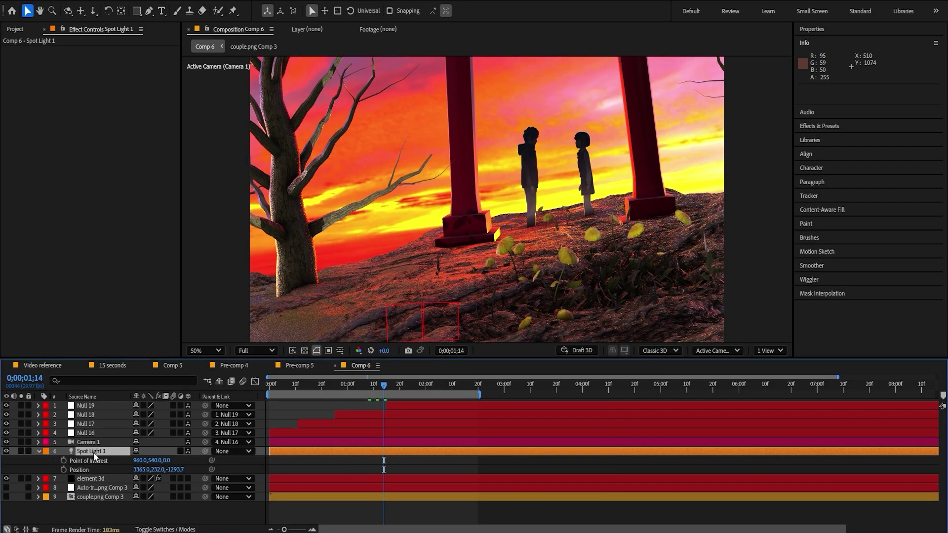
pyautogui.doubleClick(93, 453)
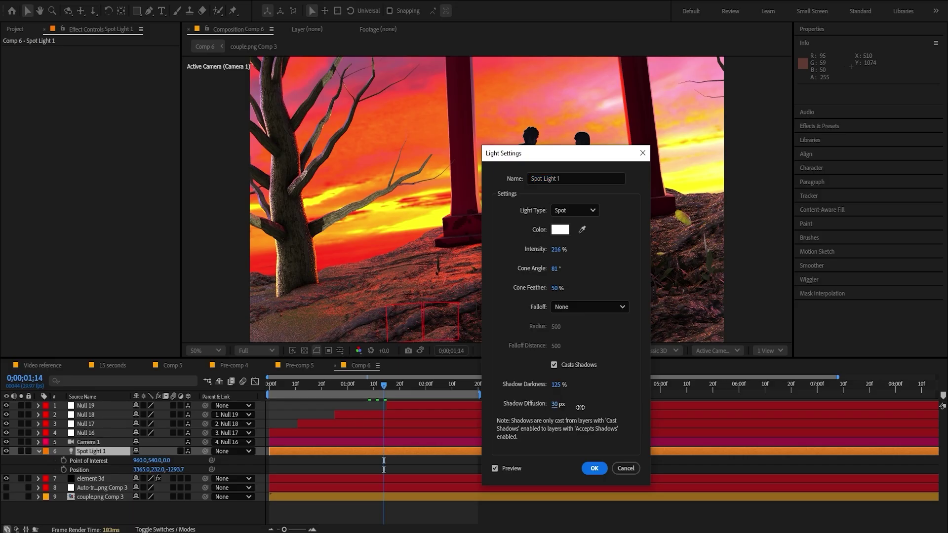
pyautogui.moveTo(580, 407); pyautogui.dragTo(593, 408)
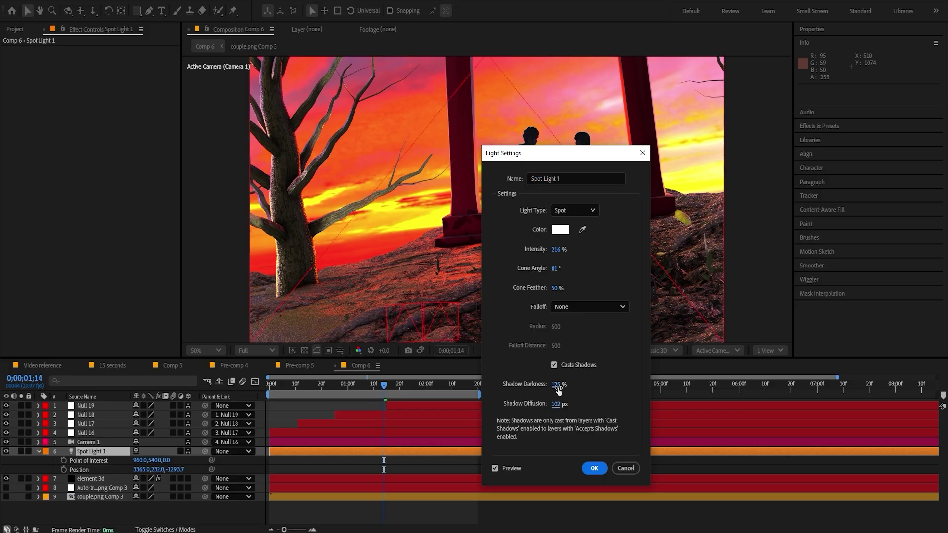
pyautogui.press('Return')
pyautogui.scroll(3, 484, 238)
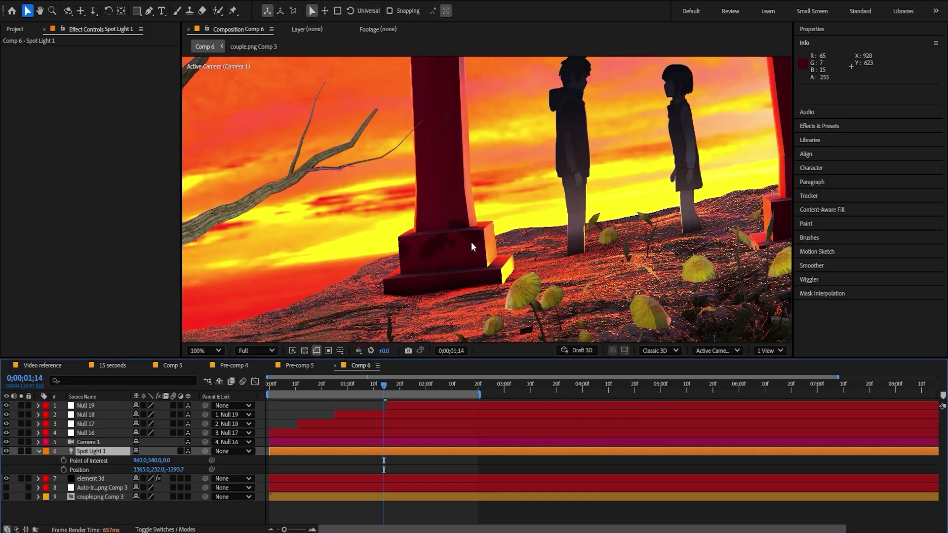
pyautogui.scroll(-1, 430, 279)
pyautogui.scroll(-2, 430, 279)
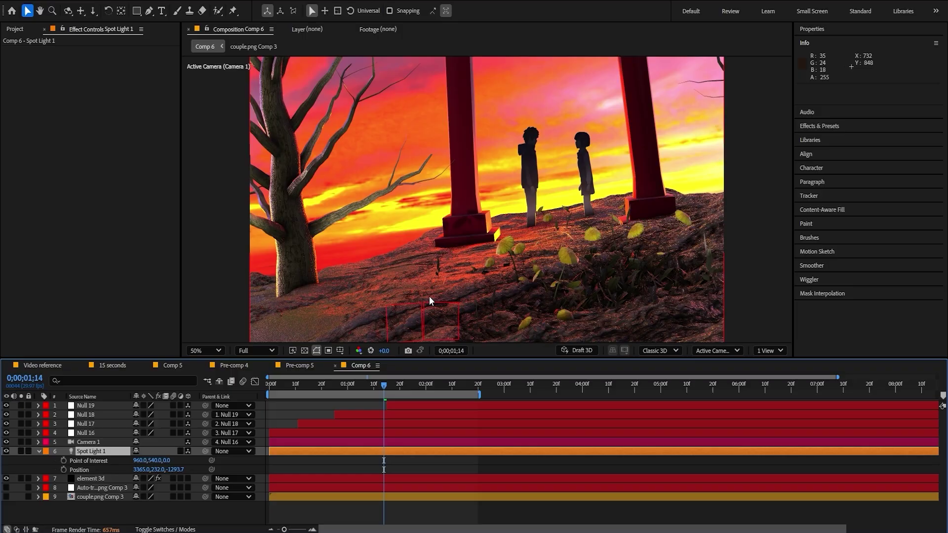
# - Review the lighting along the camera move at about 0;00;02;02, 0;00;00;19 and 0;00;01;06
pyautogui.click(402, 384)
pyautogui.moveTo(443, 387); pyautogui.dragTo(430, 386)
pyautogui.scroll(-2, 489, 262)
pyautogui.scroll(2, 486, 260)
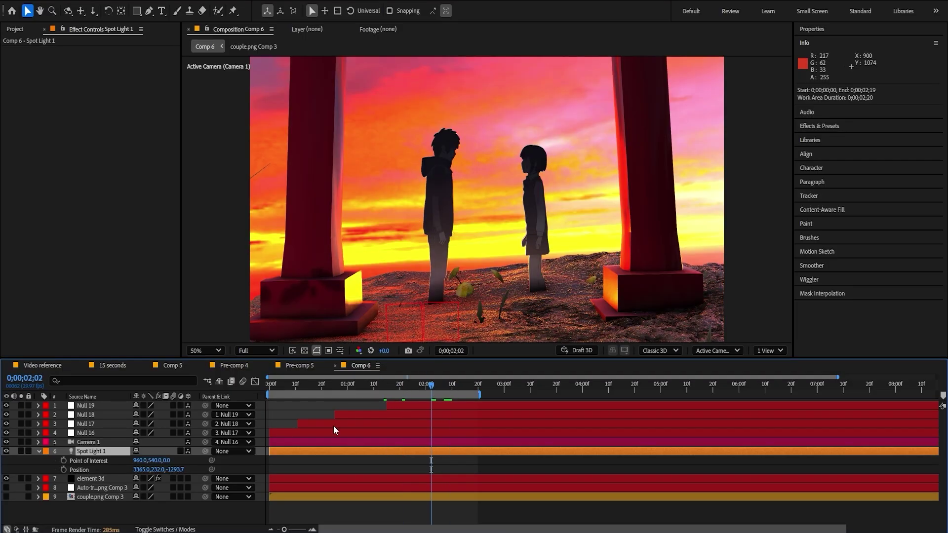
pyautogui.click(320, 385)
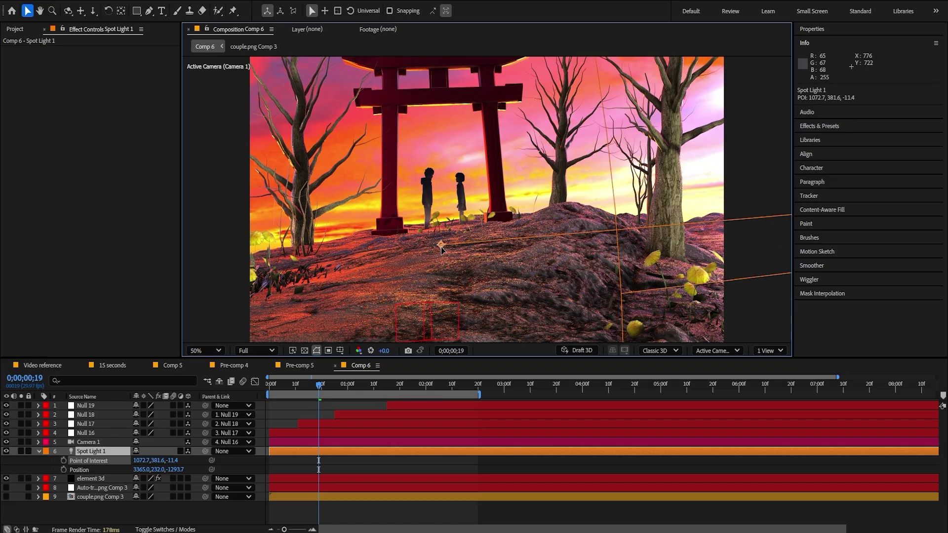
pyautogui.click(334, 386)
pyautogui.moveTo(333, 386); pyautogui.dragTo(362, 386)
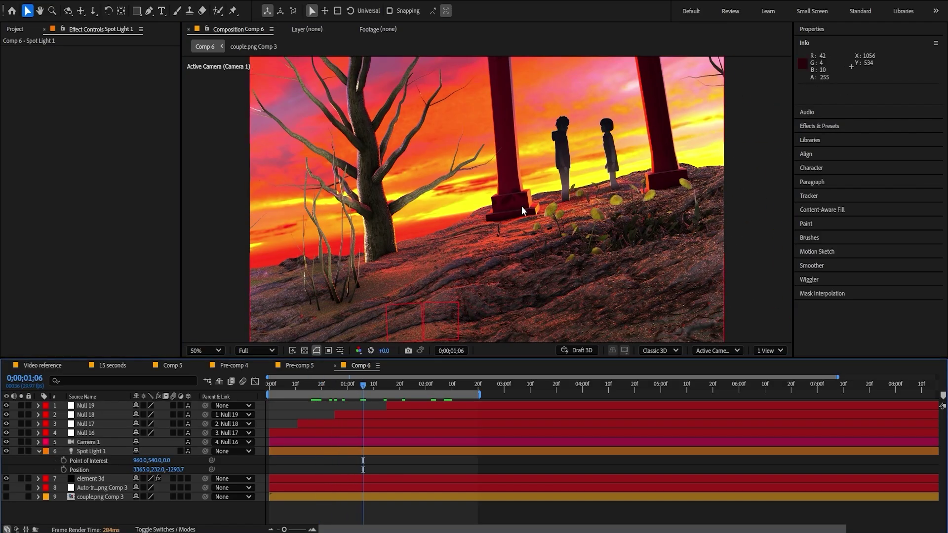
pyautogui.scroll(1, 419, 243)
pyautogui.scroll(-1, 419, 244)
# - Create a Montserrat Bold text layer reading "tutorial", centre its anchor point, and centre it in the composition
pyautogui.hotkey('ctrl', 't')
pyautogui.click(423, 185)
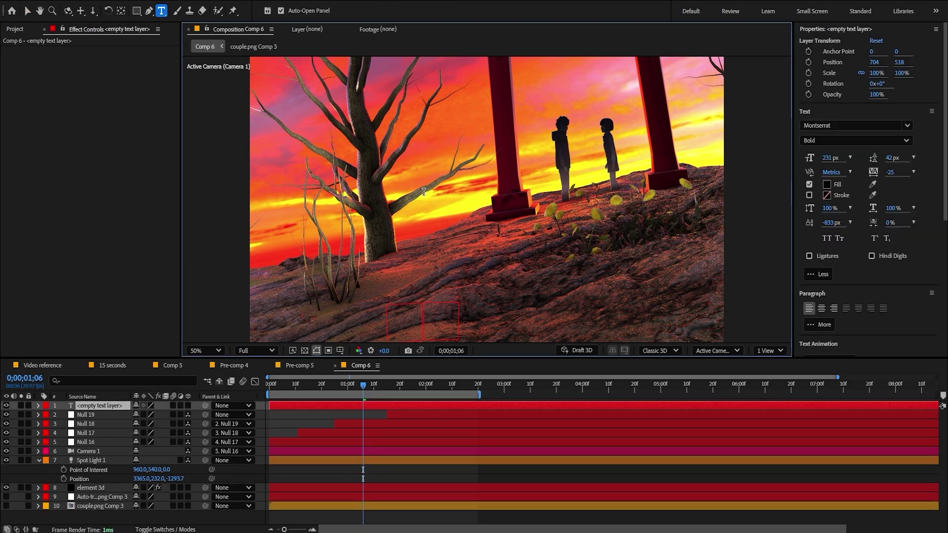
pyautogui.write('tutorial')
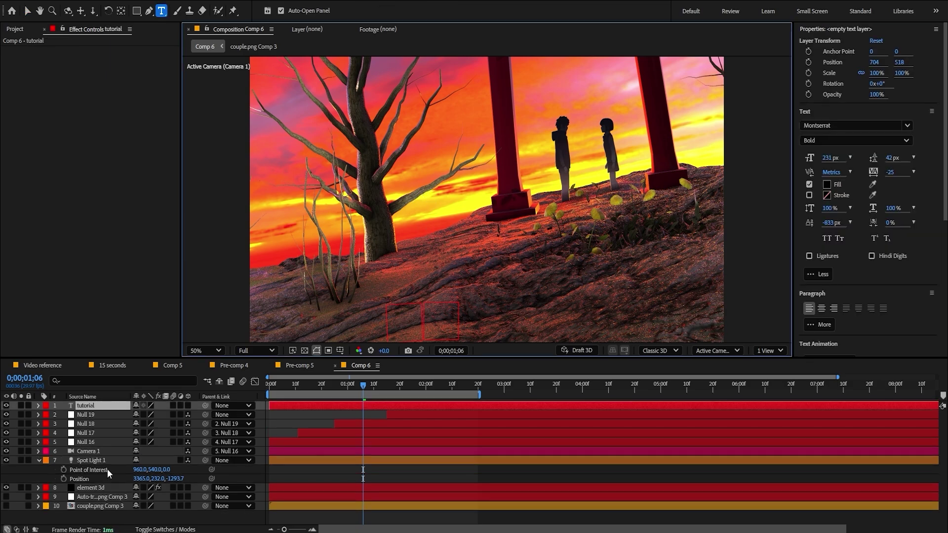
pyautogui.scroll(-1, 368, 244)
pyautogui.hotkey('ctrl', 'alt', 'Home')
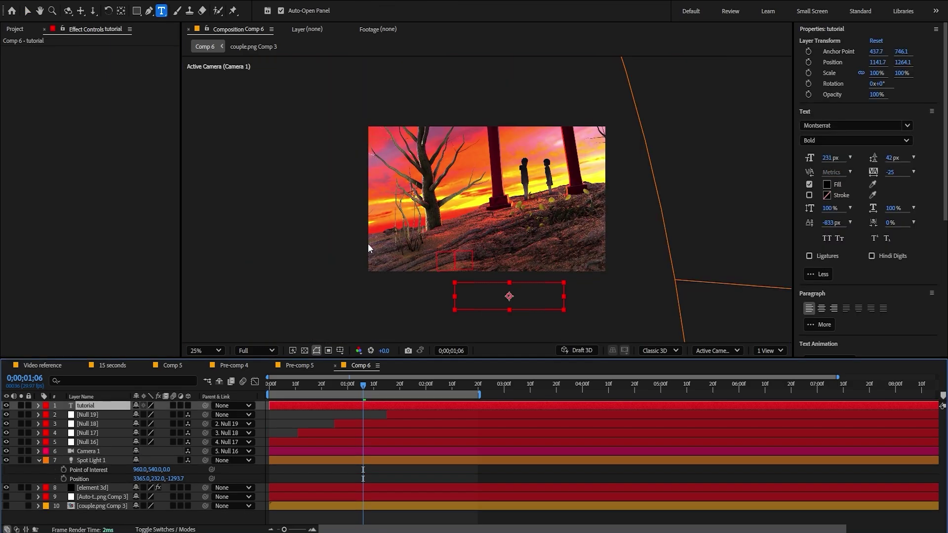
pyautogui.hotkey('ctrl', 'Home')
pyautogui.press('/')
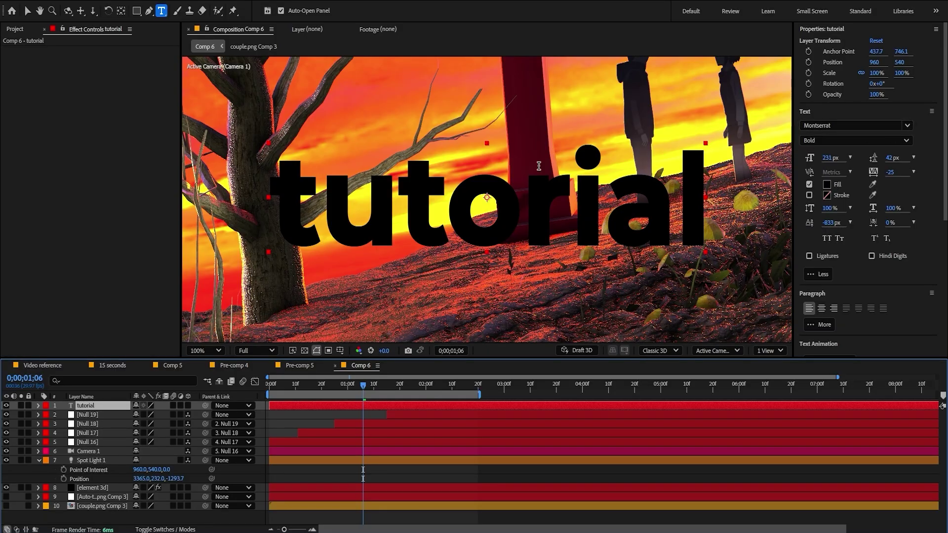
pyautogui.press(',')
pyautogui.click(855, 140)
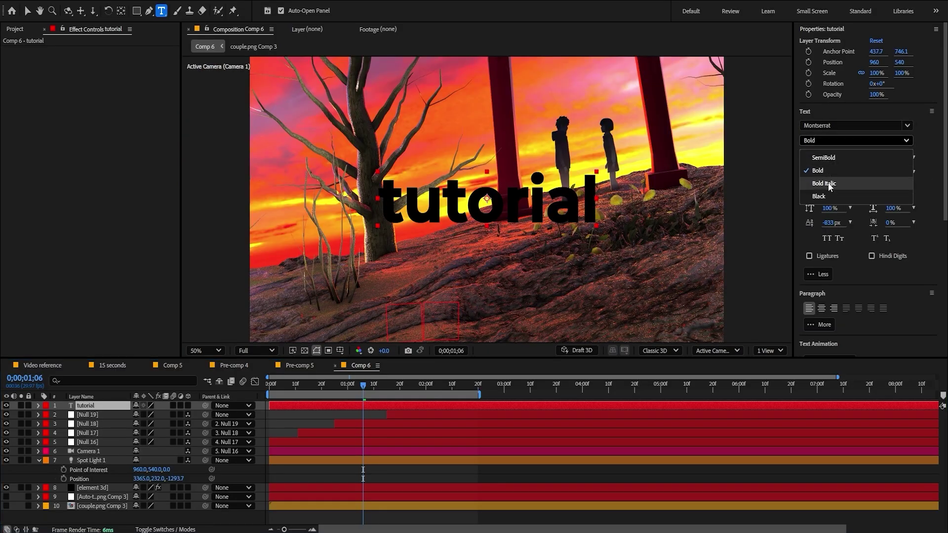
pyautogui.click(932, 181)
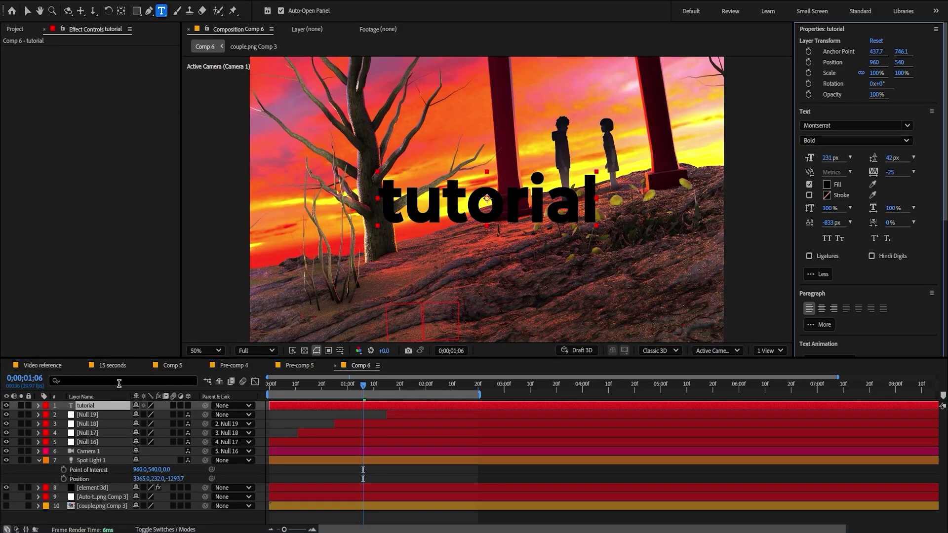
# - Hide the tutorial text layer and move it directly below the element 3d layer
pyautogui.click(6, 406)
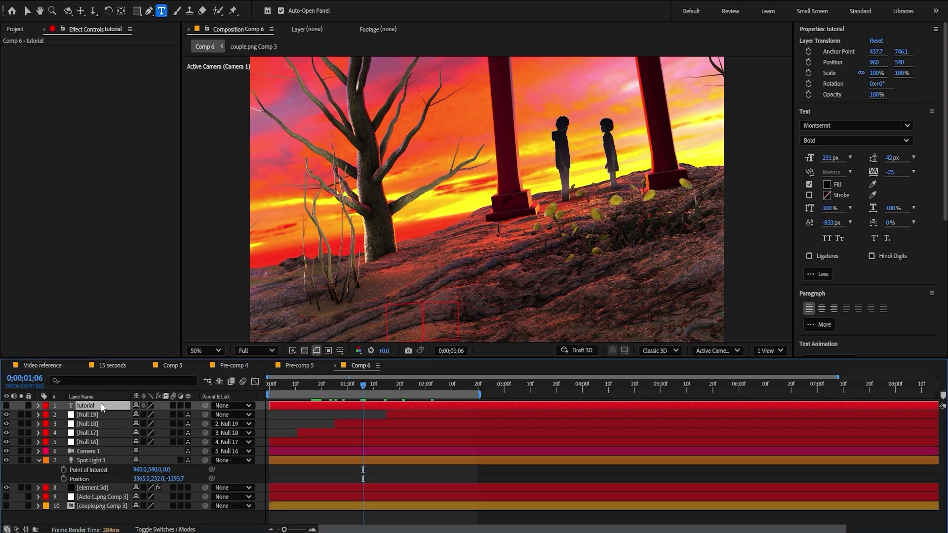
pyautogui.moveTo(101, 406); pyautogui.dragTo(95, 492)
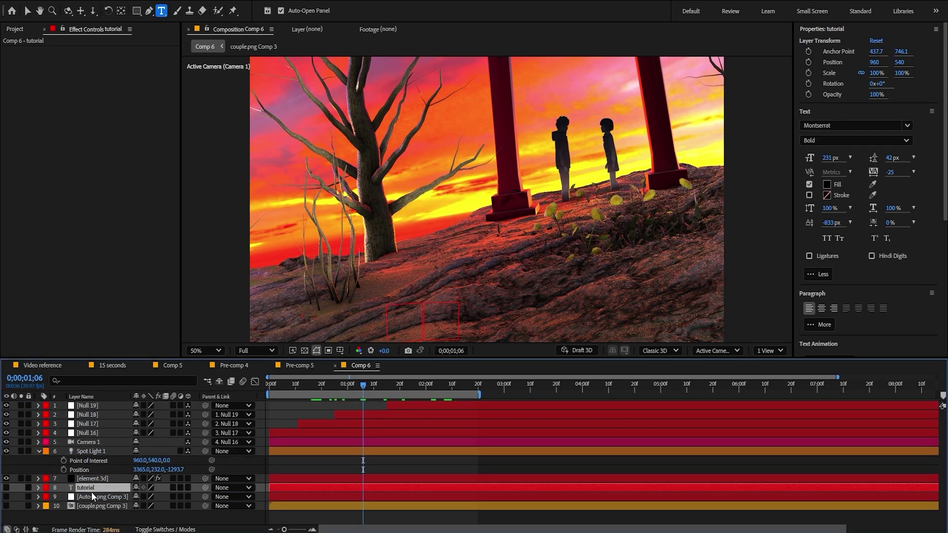
# - Save the project and assign the tutorial text layer to Path Layer 2 in the element 3d layer's Custom Text and Masks
pyautogui.click(98, 479)
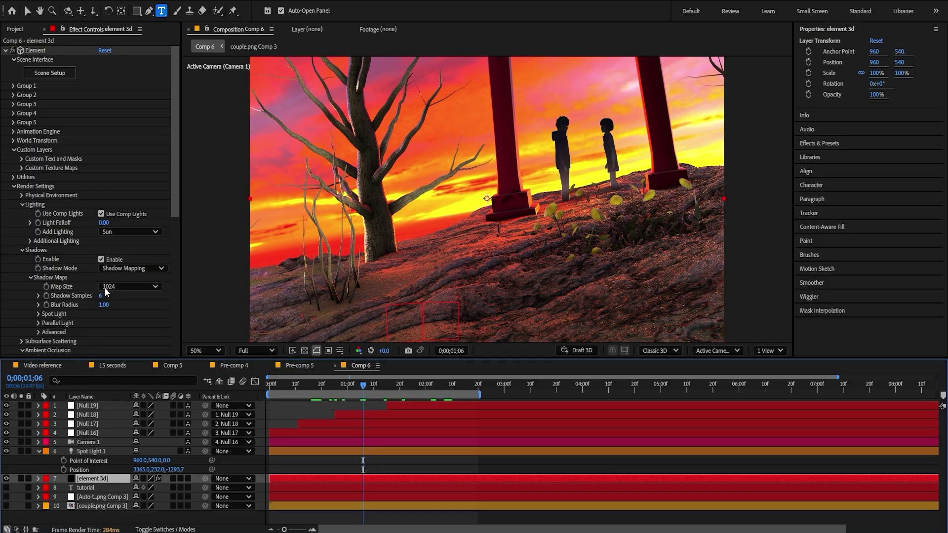
pyautogui.hotkey('ctrl', 's')
pyautogui.click(22, 158)
pyautogui.click(115, 178)
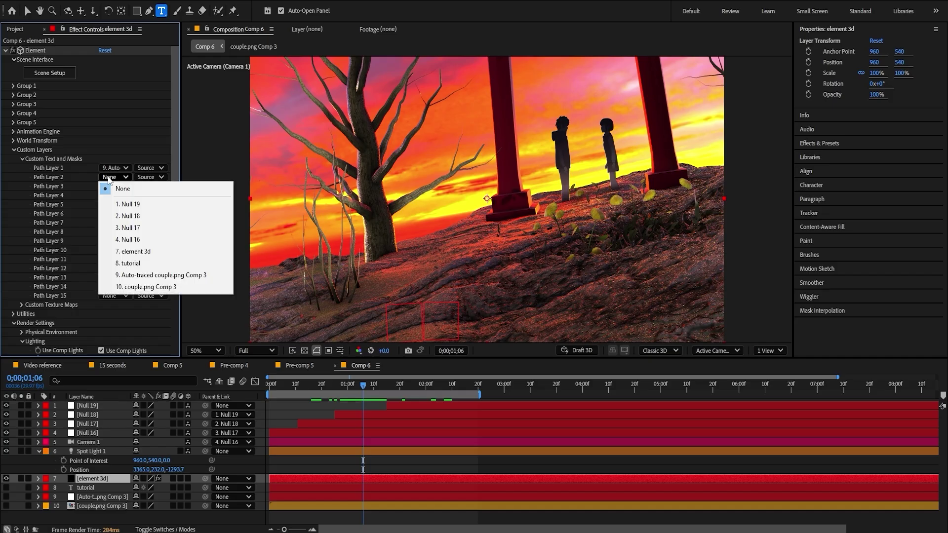
pyautogui.click(133, 264)
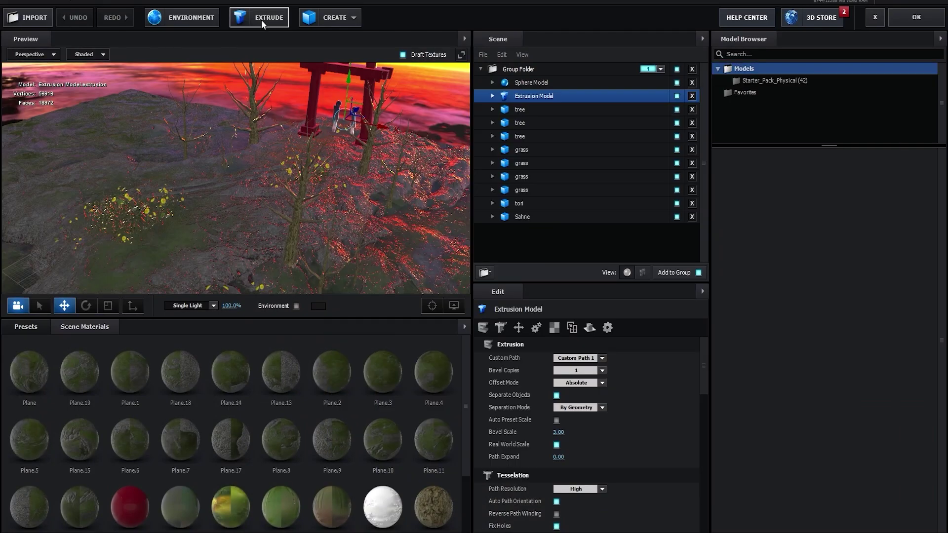
# - Add an extrusion model to the Element scene and set its Custom Path to Custom Path 2
pyautogui.click(262, 20)
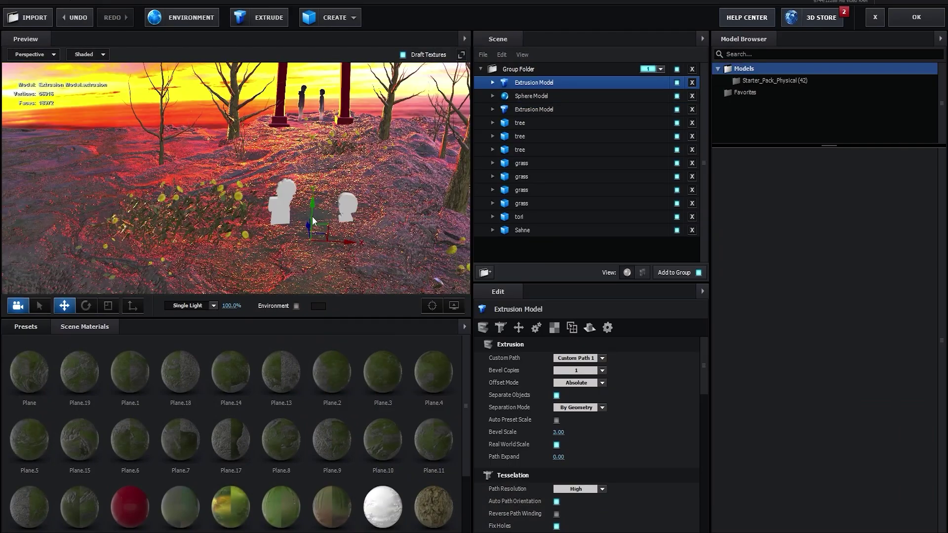
pyautogui.moveTo(317, 190); pyautogui.dragTo(279, 228)
pyautogui.scroll(4, 280, 228)
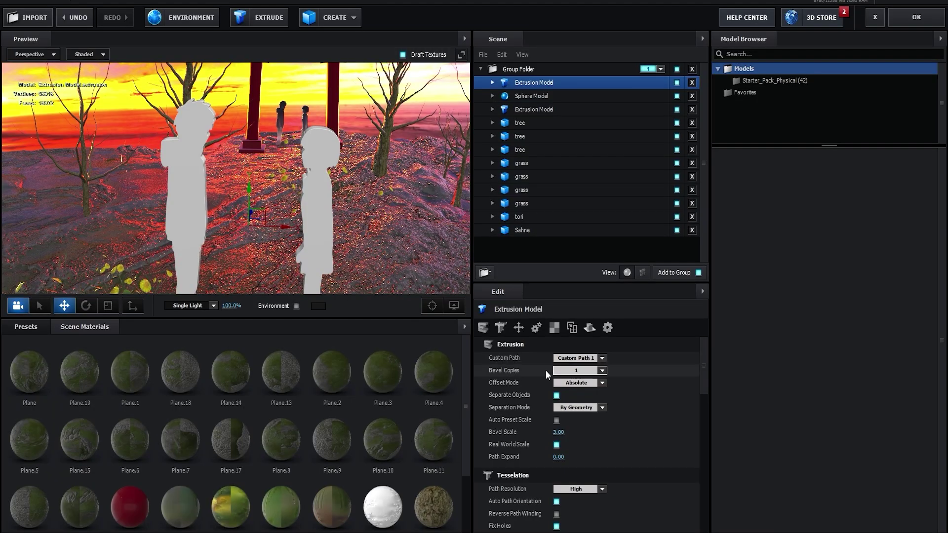
pyautogui.click(576, 358)
pyautogui.click(590, 201)
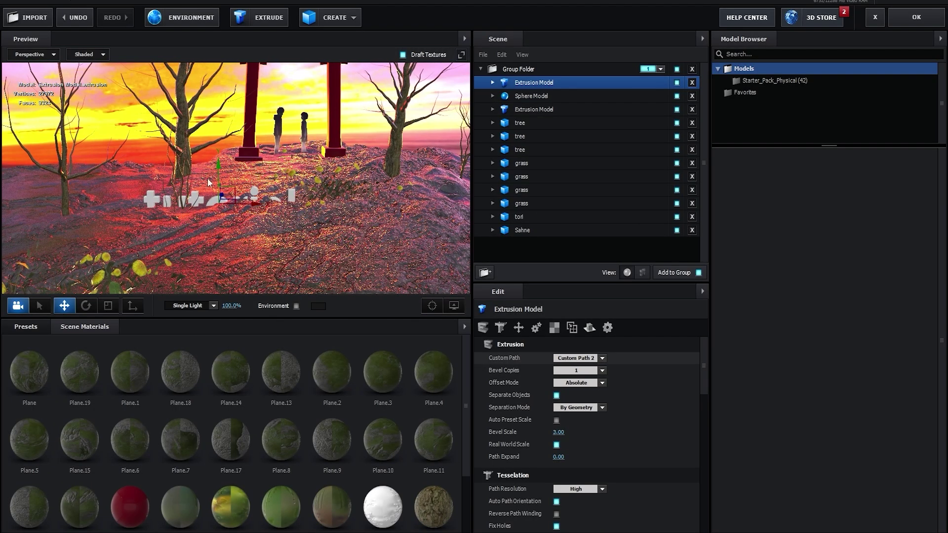
# - Raise the extruded tutorial text above the ground and inspect its placement in front of the gate
pyautogui.moveTo(219, 165); pyautogui.dragTo(219, 137)
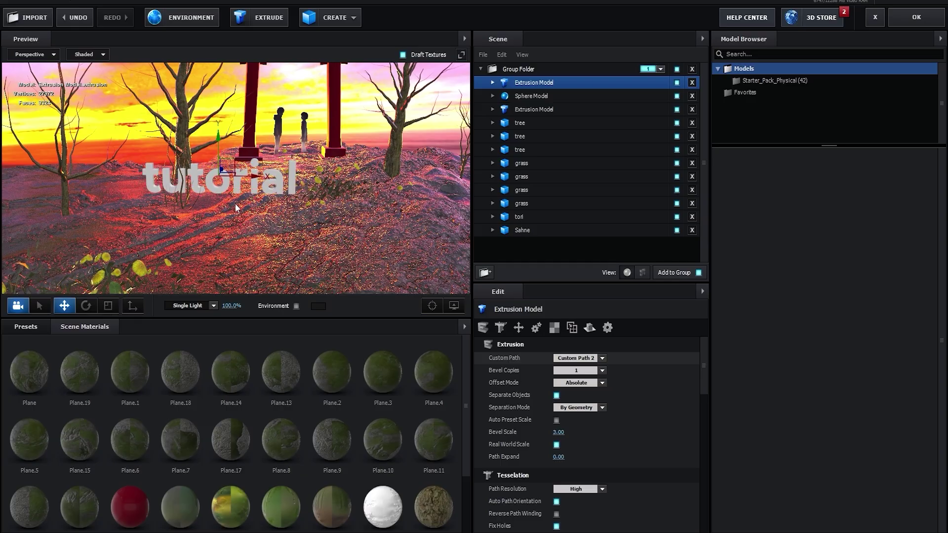
pyautogui.scroll(-5, 246, 204)
pyautogui.moveTo(247, 204)
pyautogui.mouseDown()
pyautogui.moveTo(344, 201)
pyautogui.moveTo(240, 206)
pyautogui.mouseUp()
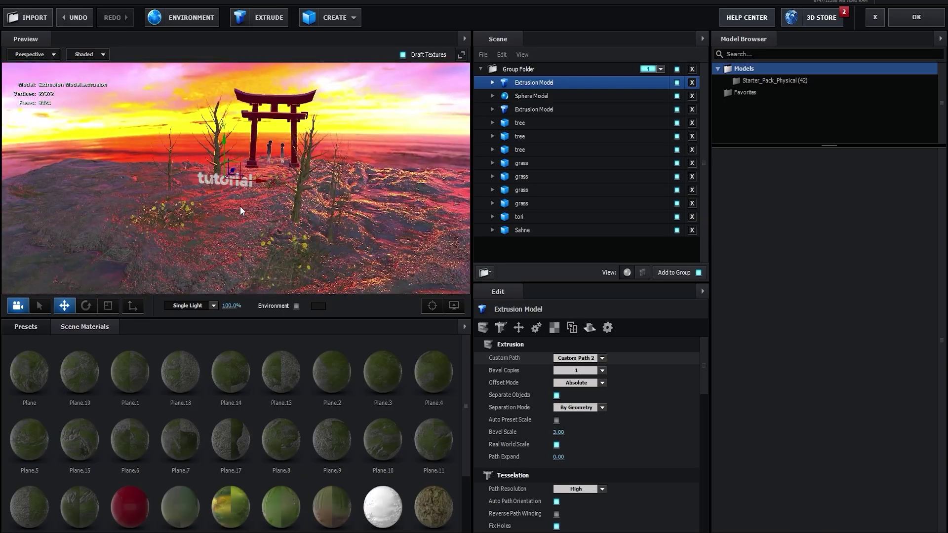
pyautogui.scroll(5, 241, 207)
# - Try a Physical bevel preset on the tutorial text, replace it with the Racing preset, and inspect the bevel
pyautogui.click(31, 330)
pyautogui.click(44, 341)
pyautogui.click(49, 353)
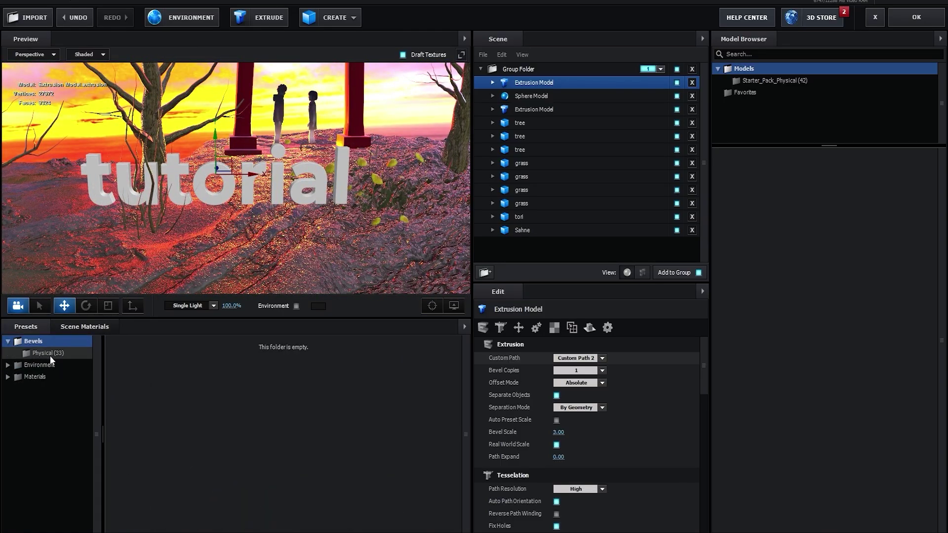
pyautogui.moveTo(285, 425); pyautogui.dragTo(249, 206)
pyautogui.scroll(3, 249, 202)
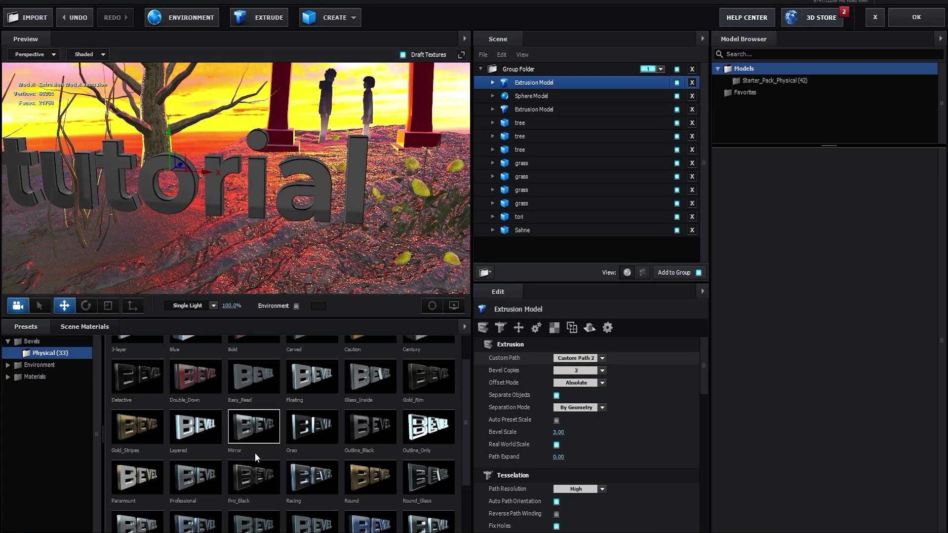
pyautogui.moveTo(293, 481); pyautogui.dragTo(262, 193)
pyautogui.scroll(-3, 262, 195)
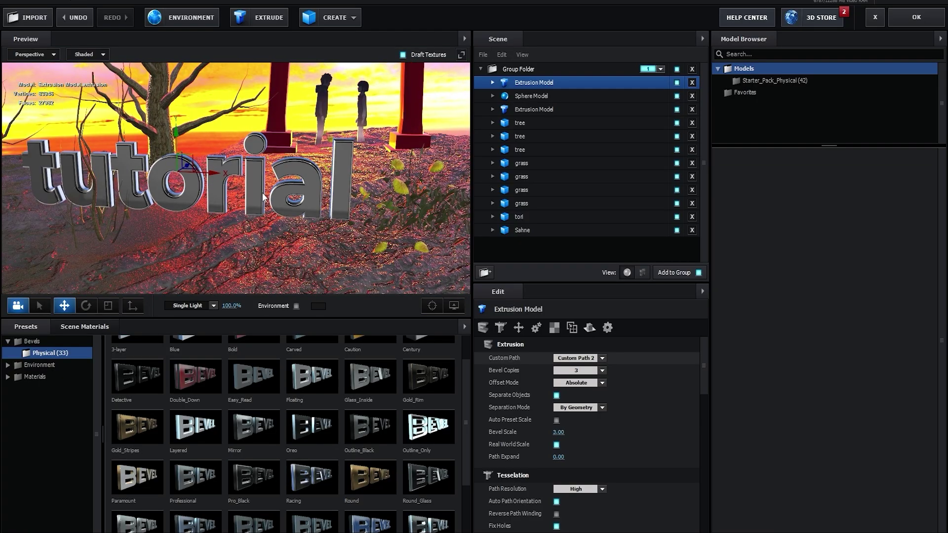
pyautogui.scroll(3, 263, 197)
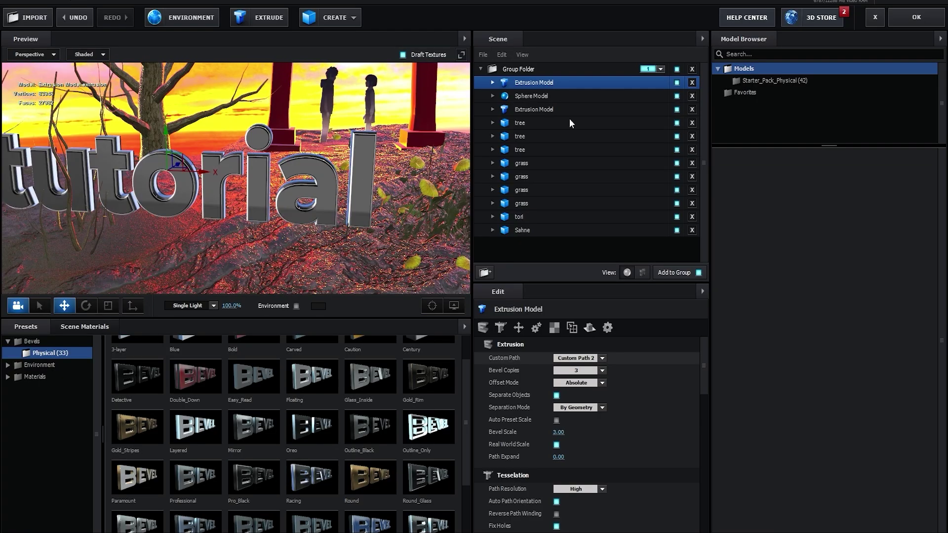
# - Set the tutorial extrusion's Reflect Mode to Spherical
pyautogui.click(589, 328)
pyautogui.click(578, 358)
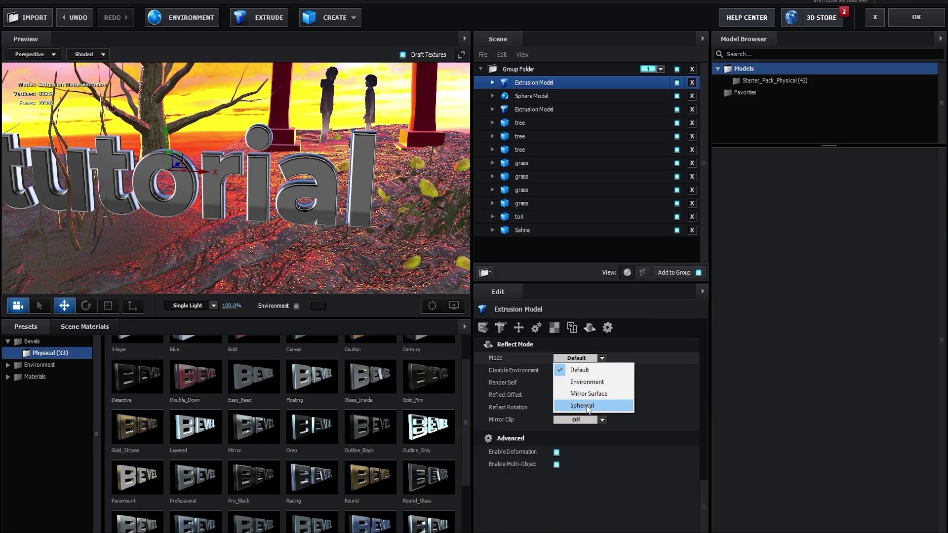
pyautogui.click(588, 405)
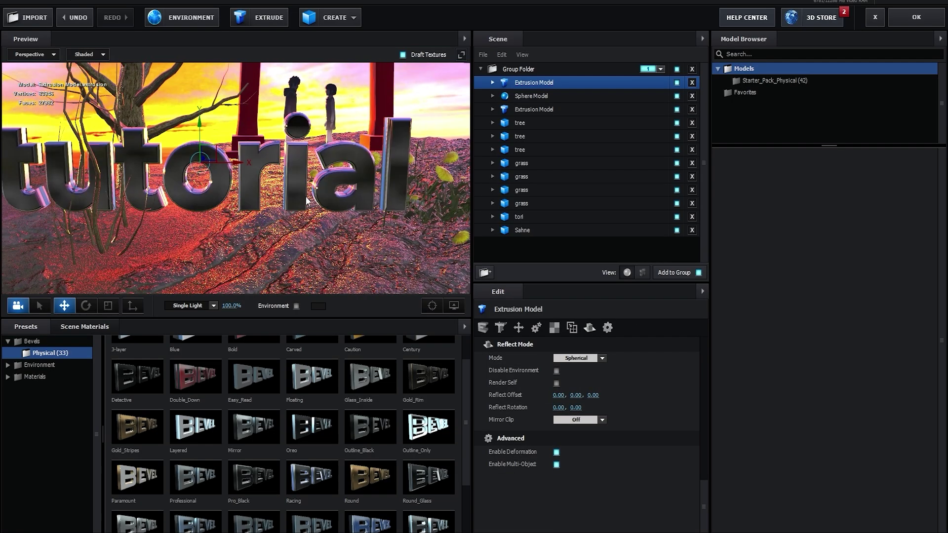
# - Move the tutorial extrusion out of the Group Folder, assign it to group 2, and apply the scene setup
pyautogui.moveTo(531, 82); pyautogui.dragTo(523, 294)
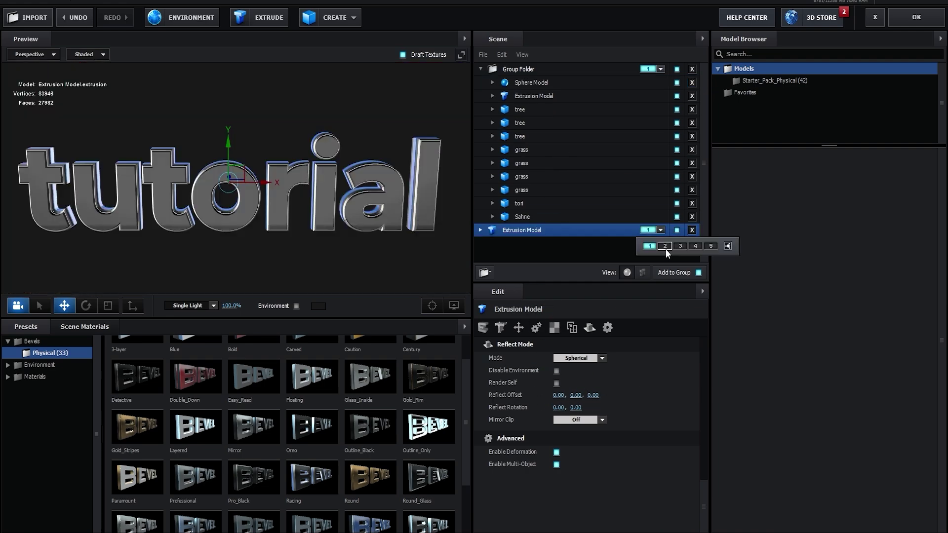
pyautogui.click(665, 249)
pyautogui.click(924, 19)
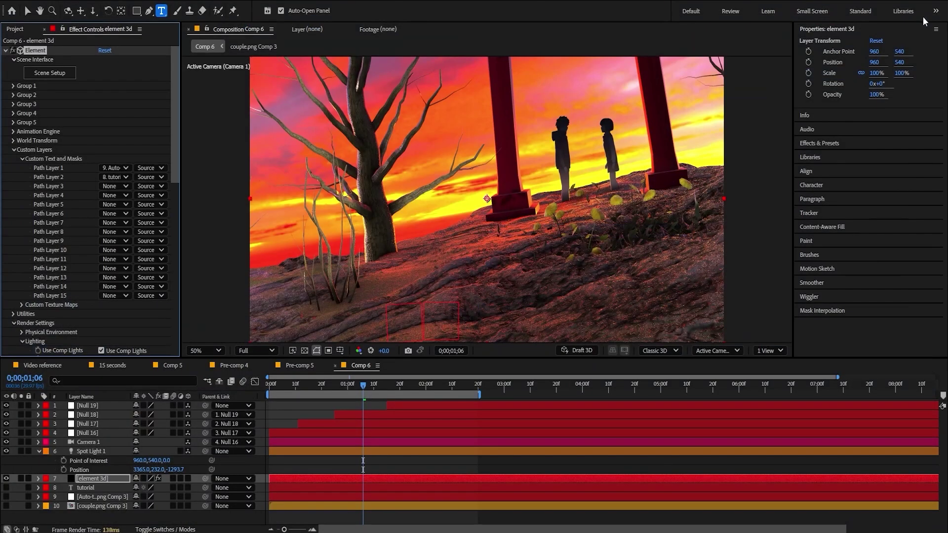
# - Create a group null for Group 2 and rename it Null Text
pyautogui.click(13, 95)
pyautogui.click(30, 159)
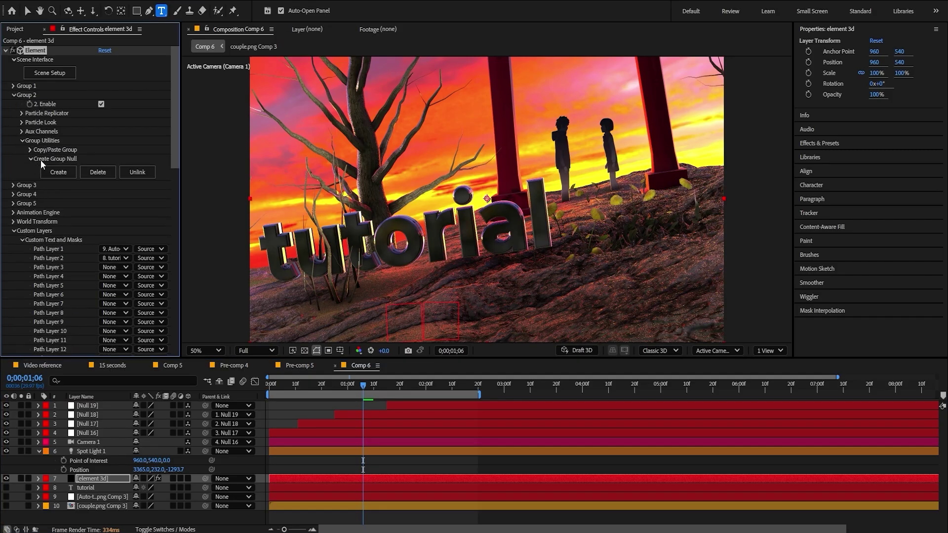
pyautogui.click(58, 172)
pyautogui.click(91, 405)
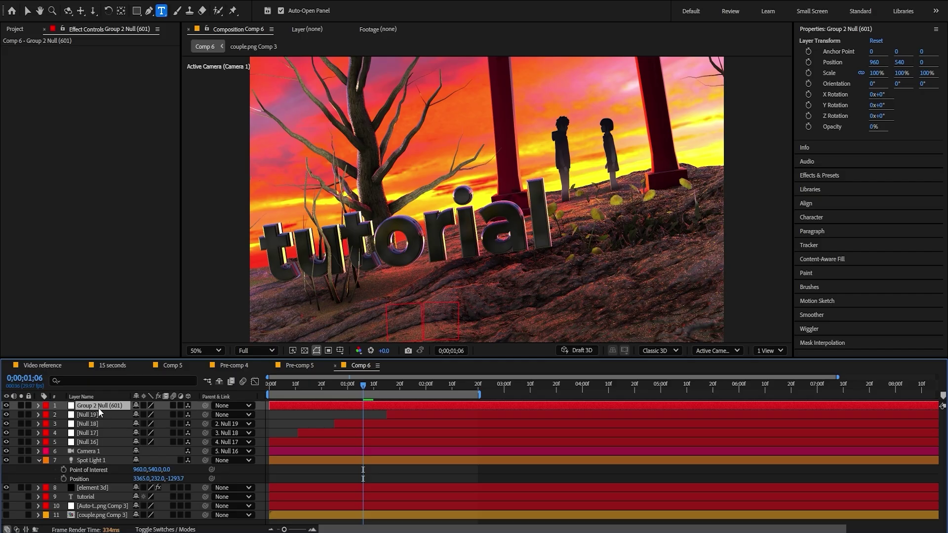
pyautogui.press('Return')
pyautogui.write('Null Text')
pyautogui.press('Return')
# - Adjust the rotation and position of Null Text to seat the tutorial text on the hill, with Z Rotation at -4°
pyautogui.press('r')
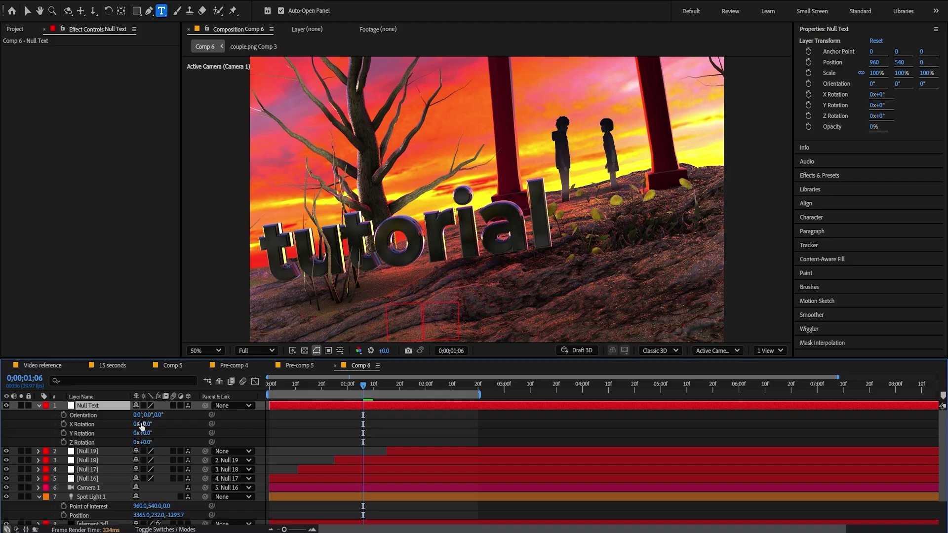
pyautogui.moveTo(142, 425); pyautogui.dragTo(236, 435)
pyautogui.hotkey('ctrl', 'z')
pyautogui.hotkey('shift', 'p')
pyautogui.moveTo(147, 452); pyautogui.dragTo(145, 452)
pyautogui.moveTo(149, 433); pyautogui.dragTo(96, 430)
# - Enable Multi-Object for Group 2 in the element 3d layer's Particle Look settings
pyautogui.scroll(-2, 85, 452)
pyautogui.click(92, 492)
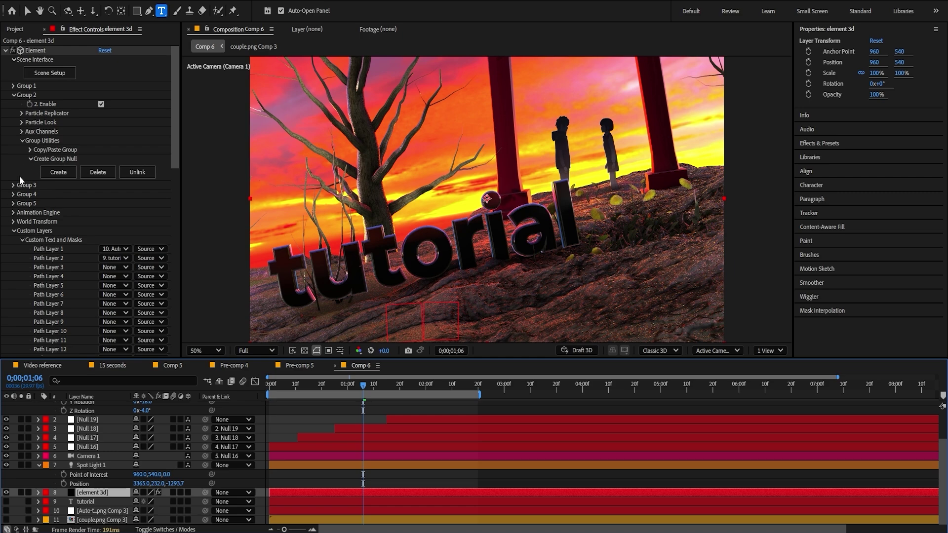
pyautogui.click(21, 122)
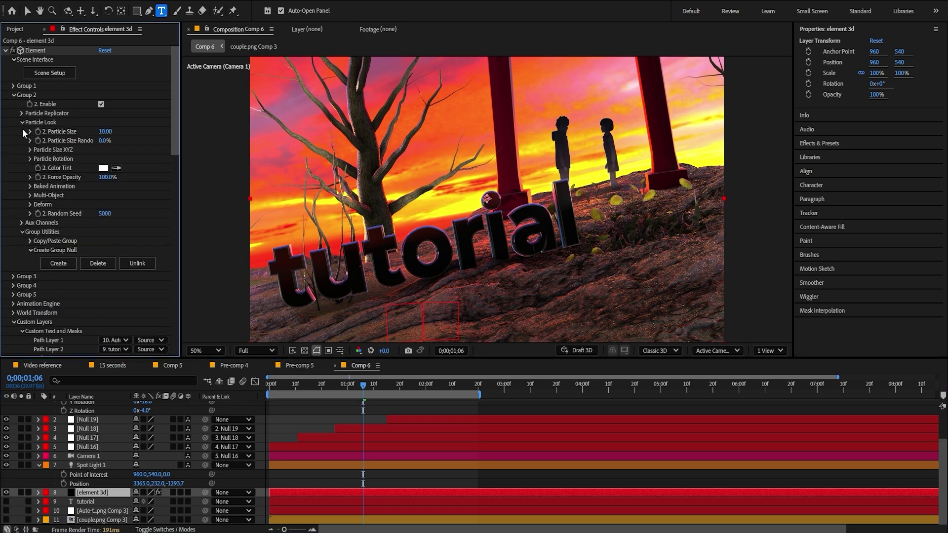
pyautogui.click(30, 195)
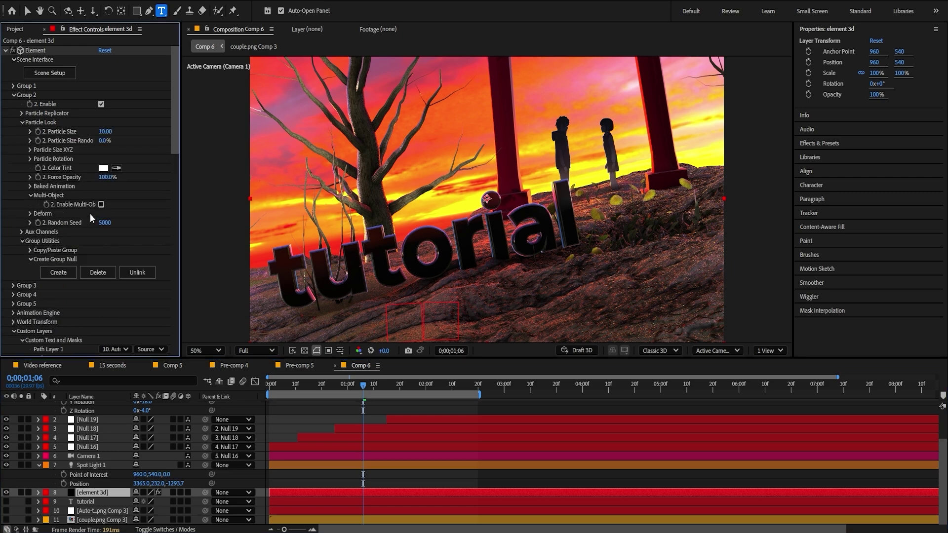
pyautogui.click(102, 205)
# - Set Group 2's multi-object Rotation Random to 87° and keyframe it at 0;00;00;27
pyautogui.scroll(-3, 100, 204)
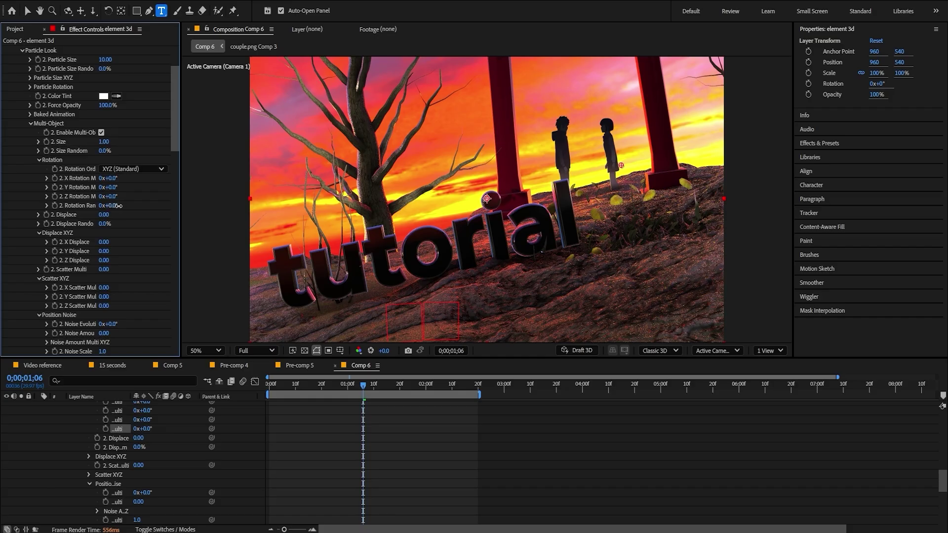
pyautogui.moveTo(118, 205); pyautogui.dragTo(158, 208)
pyautogui.click(339, 384)
pyautogui.click(55, 205)
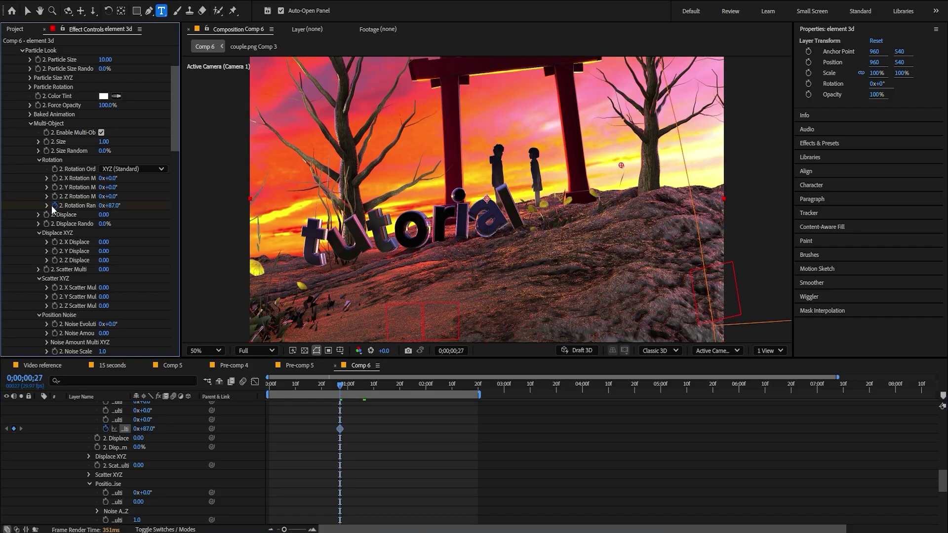
# - Move the 87° Rotation Random keyframe to about 0;00;01;11 and add a -183° keyframe at 0;00;00;26
pyautogui.press('u')
pyautogui.moveTo(344, 389)
pyautogui.mouseDown()
pyautogui.moveTo(363, 383)
pyautogui.moveTo(336, 386)
pyautogui.mouseUp()
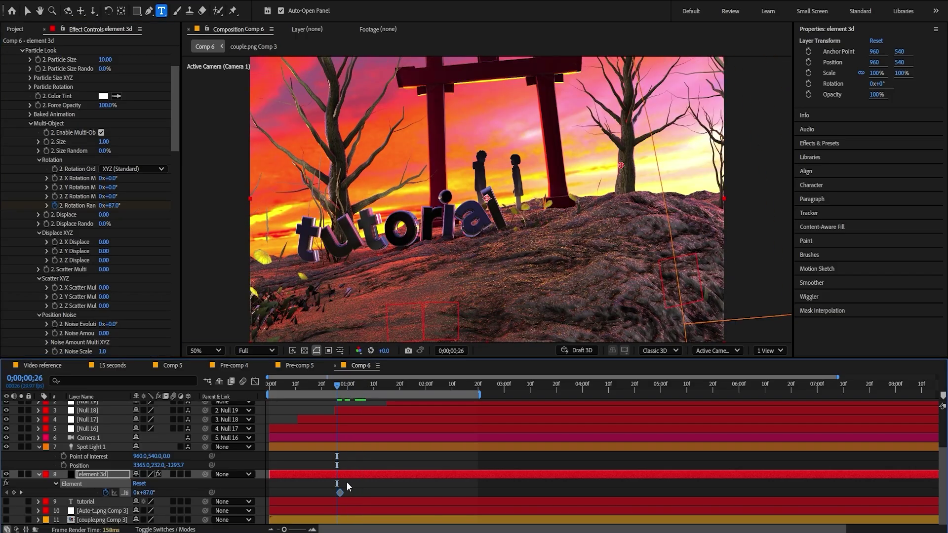
pyautogui.press('v')
pyautogui.moveTo(340, 493); pyautogui.dragTo(376, 493)
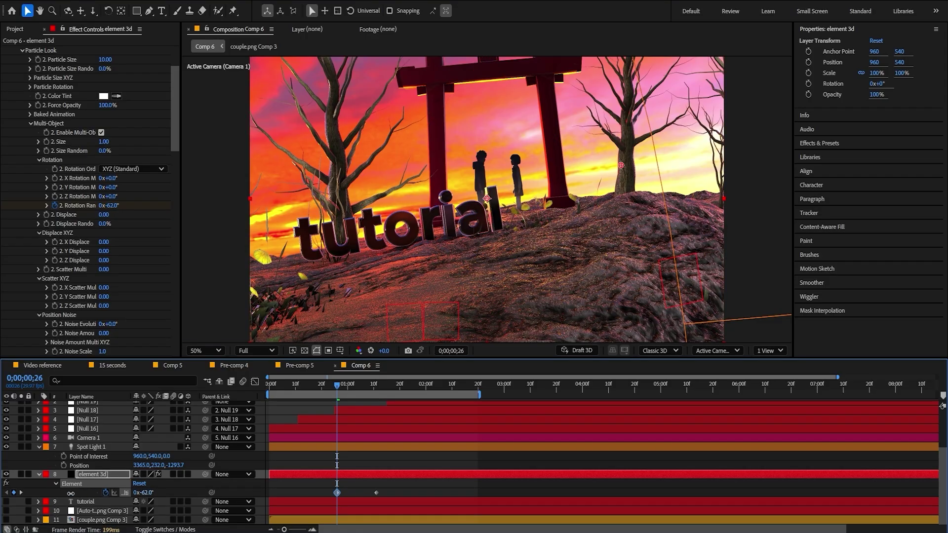
pyautogui.moveTo(102, 492); pyautogui.dragTo(37, 489)
pyautogui.moveTo(16, 492); pyautogui.dragTo(14, 492)
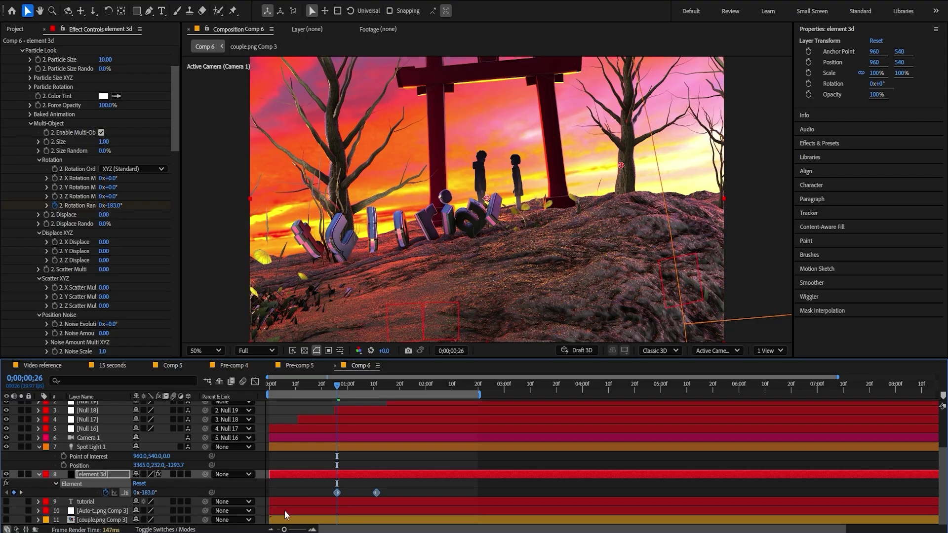
# - Ease the Rotation Random keyframes in the graph editor and set the preview resolution to Quarter
pyautogui.click(255, 381)
pyautogui.moveTo(355, 491); pyautogui.dragTo(317, 493)
pyautogui.click(255, 382)
pyautogui.click(256, 350)
pyautogui.click(257, 397)
pyautogui.click(321, 462)
# - Retime the Rotation Random keyframes to about 0;00;00;12 and 0;00;01;11, and play back the text animation
pyautogui.moveTo(331, 385); pyautogui.dragTo(313, 385)
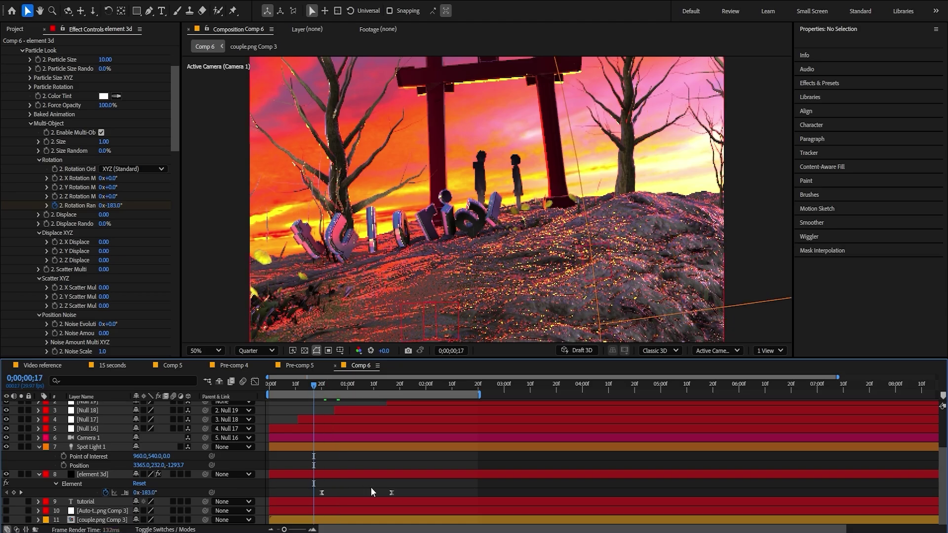
pyautogui.press('space')
pyautogui.moveTo(391, 493); pyautogui.dragTo(315, 486)
pyautogui.press('space')
pyautogui.moveTo(322, 492); pyautogui.dragTo(301, 491)
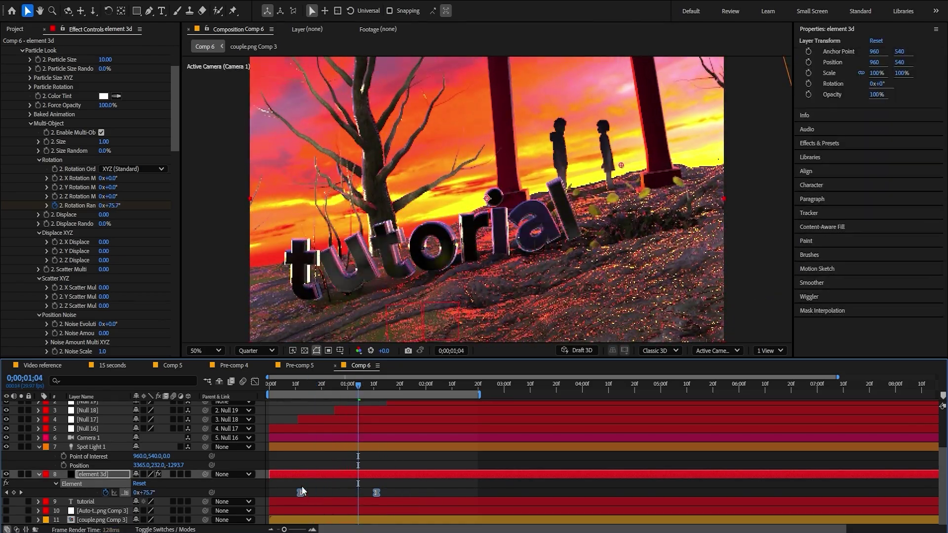
pyautogui.click(305, 385)
pyautogui.press('space')
pyautogui.press('space')
# - Move the first Rotation Random keyframe to about 0;00;00;14 and preview the letters' rotation
pyautogui.moveTo(321, 386); pyautogui.dragTo(300, 386)
pyautogui.click(312, 462)
pyautogui.moveTo(301, 492); pyautogui.dragTo(306, 492)
pyautogui.press('space')
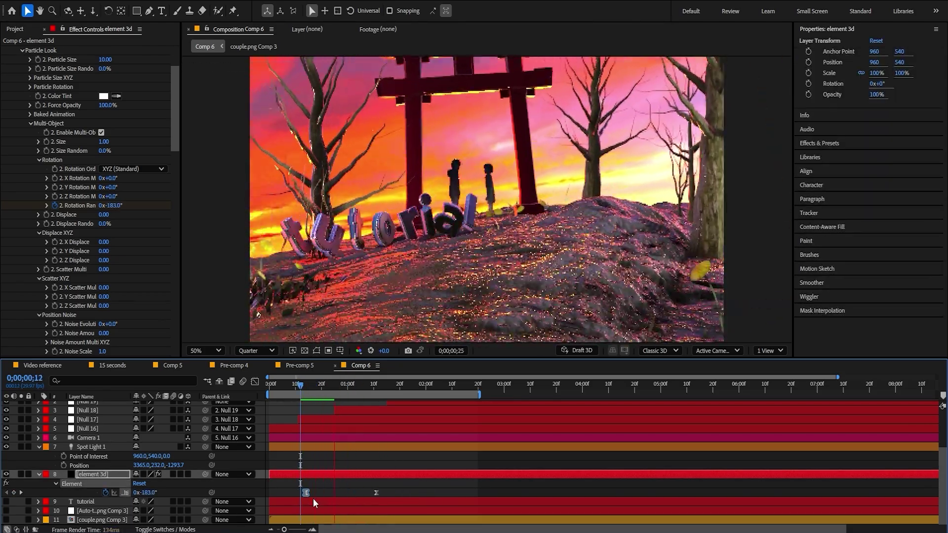
pyautogui.press('space')
pyautogui.moveTo(324, 384); pyautogui.dragTo(305, 385)
pyautogui.press('space')
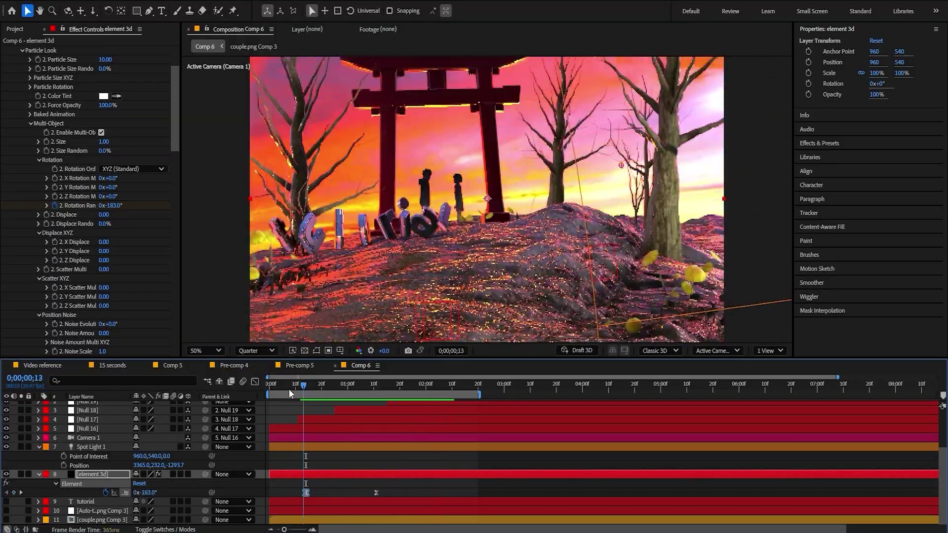
pyautogui.press('space')
# - Set the preview resolution to Full and go to 0;00;00;29
pyautogui.click(257, 351)
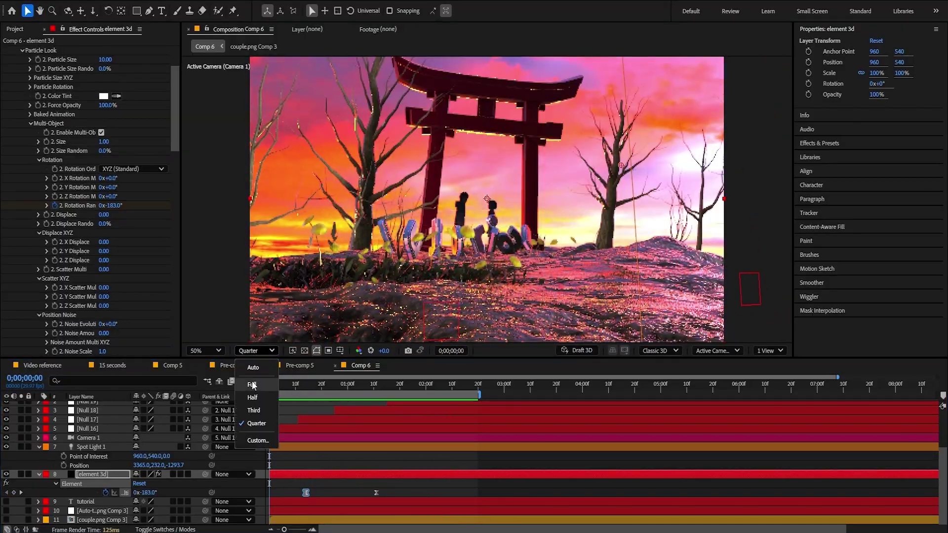
pyautogui.click(252, 385)
pyautogui.moveTo(325, 387); pyautogui.dragTo(345, 390)
# - Examine the layer setup in the Video reference composition, its nested Pre-comp 4, and Comp 5
pyautogui.click(116, 366)
pyautogui.click(43, 366)
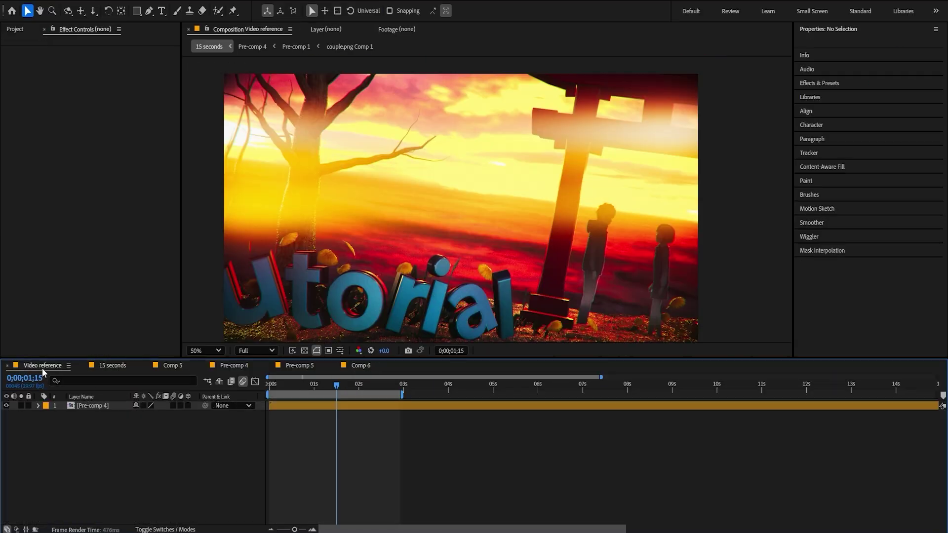
pyautogui.doubleClick(89, 406)
pyautogui.click(164, 365)
pyautogui.doubleClick(99, 434)
pyautogui.scroll(-5, 239, 425)
# - Create a new 1920 × 1080 solid named leaves particles in Comp 6
pyautogui.click(365, 365)
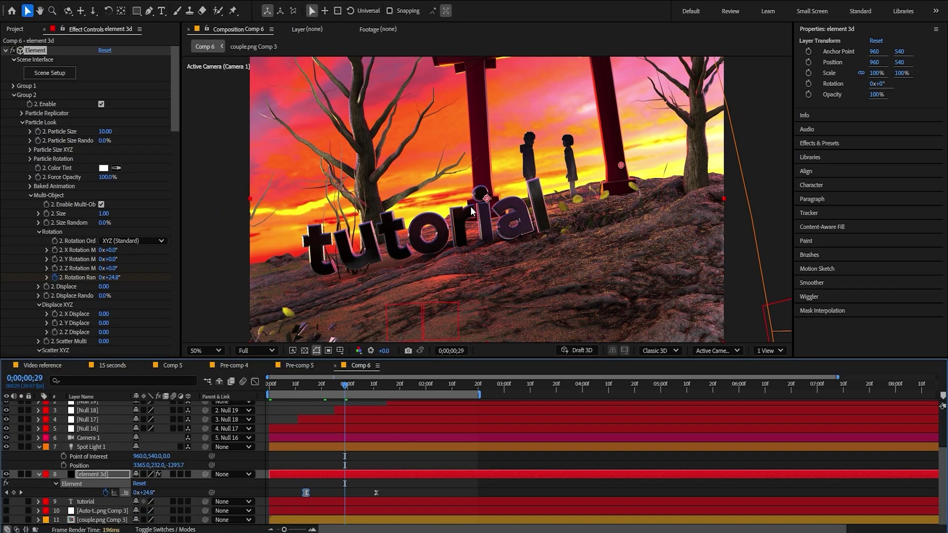
pyautogui.hotkey('ctrl', 'y')
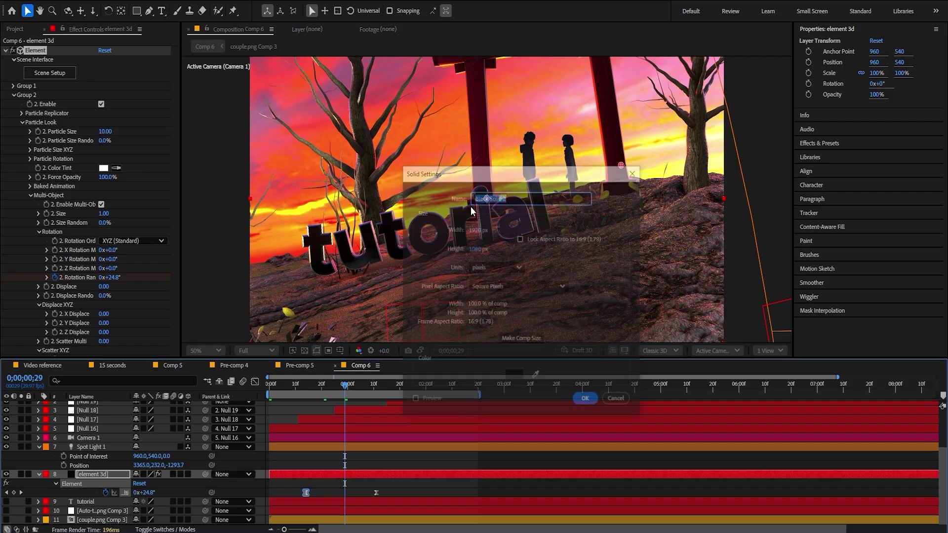
pyautogui.write('part')
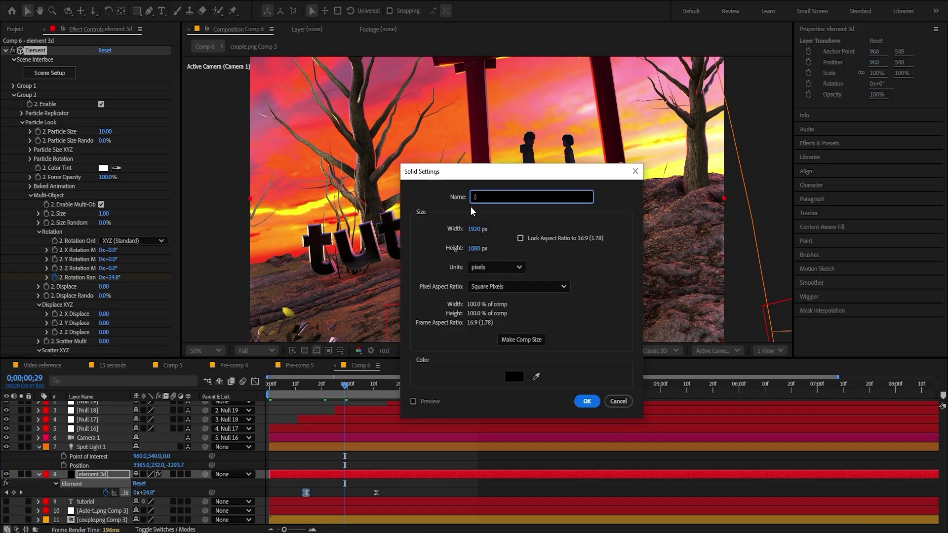
pyautogui.write('leaves particles')
pyautogui.press('Return')
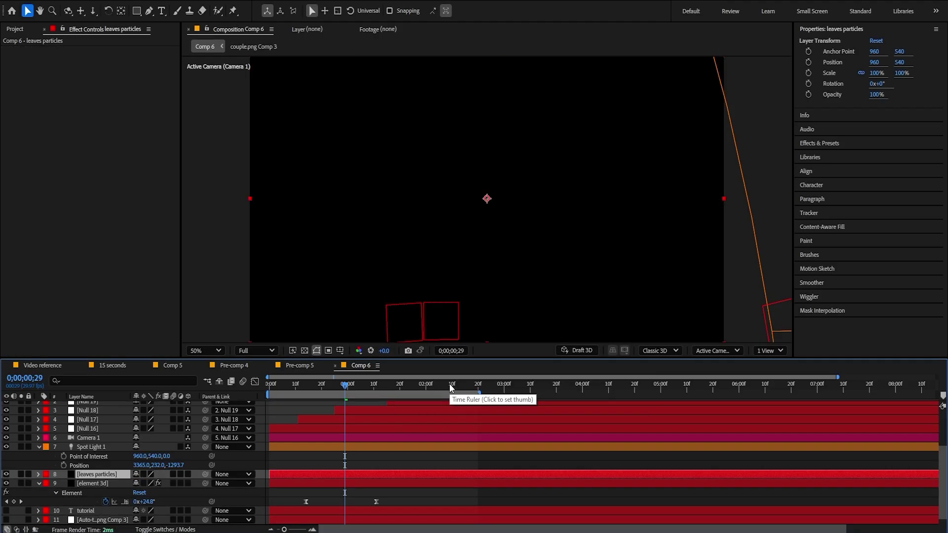
# - Apply Trapcode Particular to the leaves particles layer and load its Autumn Leaves 1 preset
pyautogui.hotkey('ctrl', 'space')
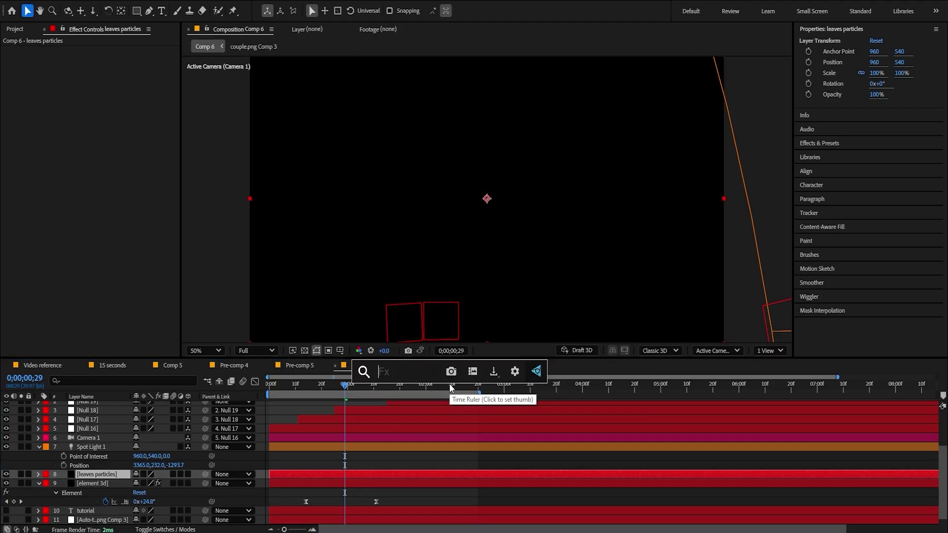
pyautogui.write('par')
pyautogui.press('Return')
pyautogui.click(13, 4)
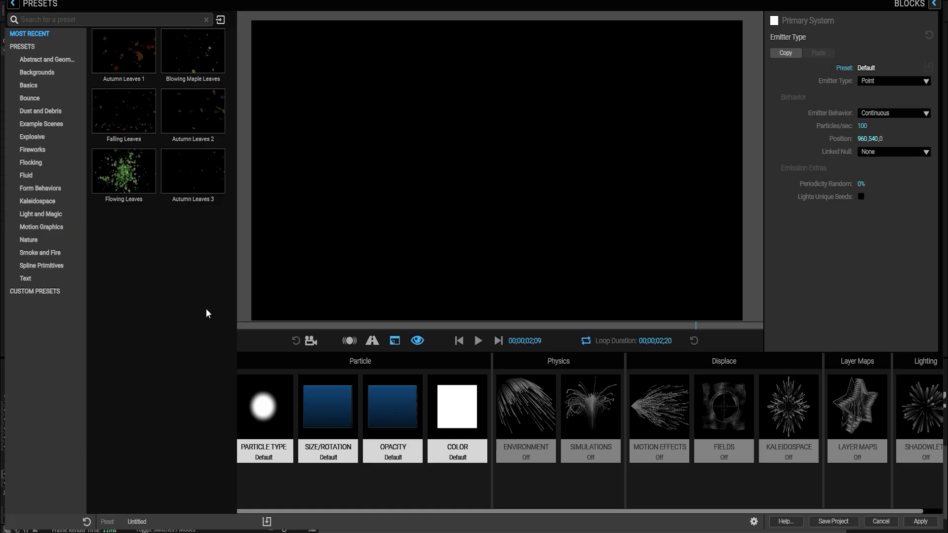
pyautogui.click(135, 55)
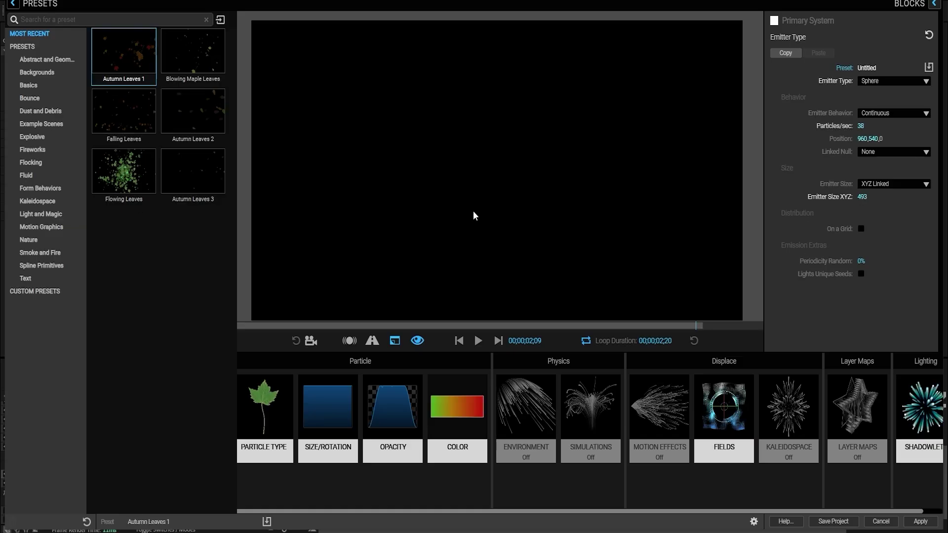
pyautogui.click(920, 521)
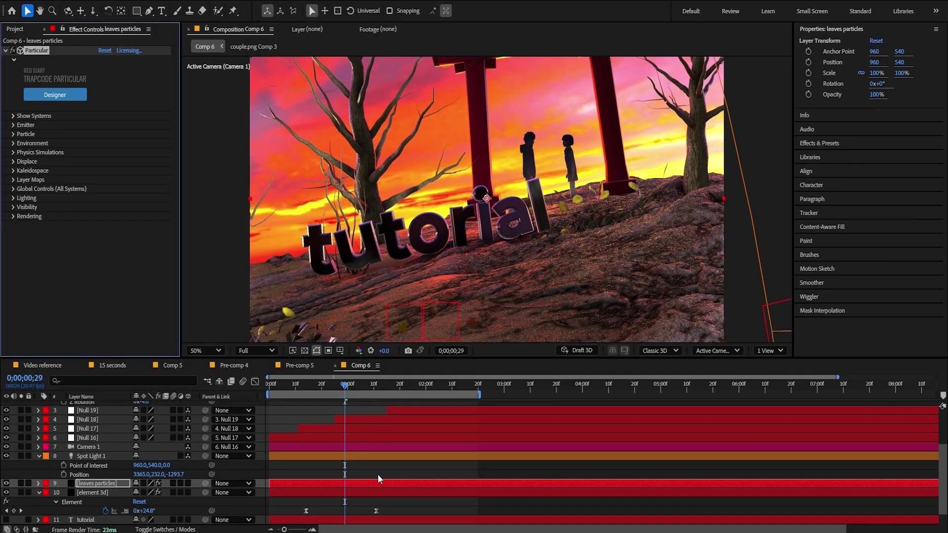
# - At 0;00;00;21, raise the emitter's particles per second to 678 and set its emitter size to XYZ Individual
pyautogui.moveTo(346, 385); pyautogui.dragTo(327, 385)
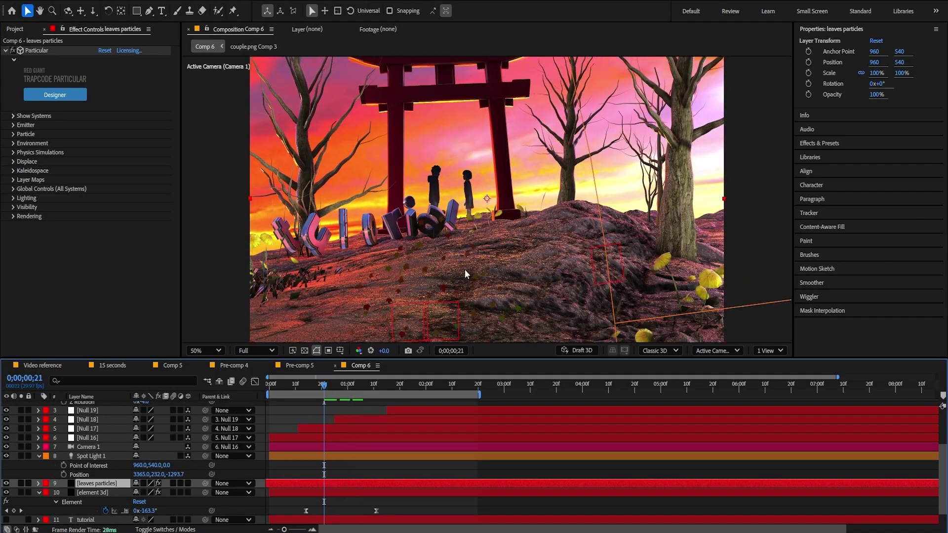
pyautogui.click(13, 116)
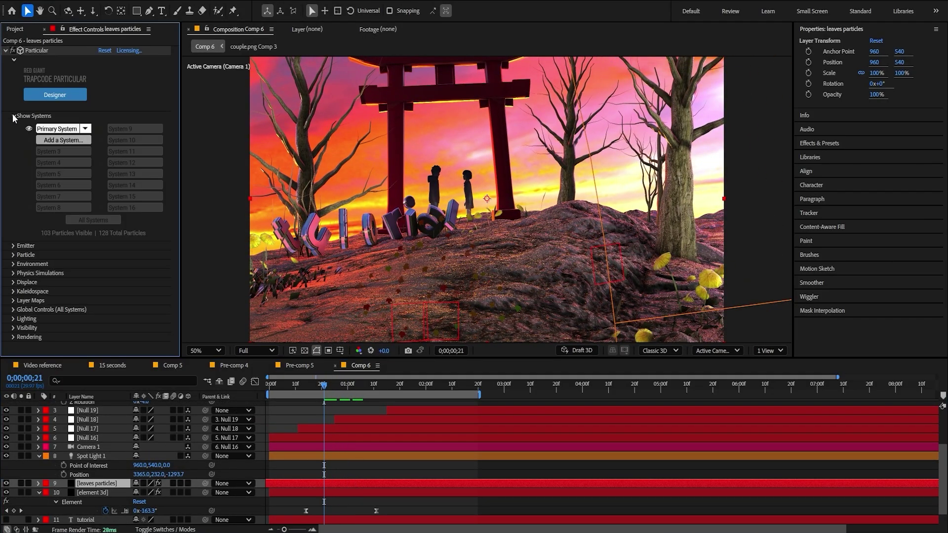
pyautogui.click(13, 116)
pyautogui.click(13, 125)
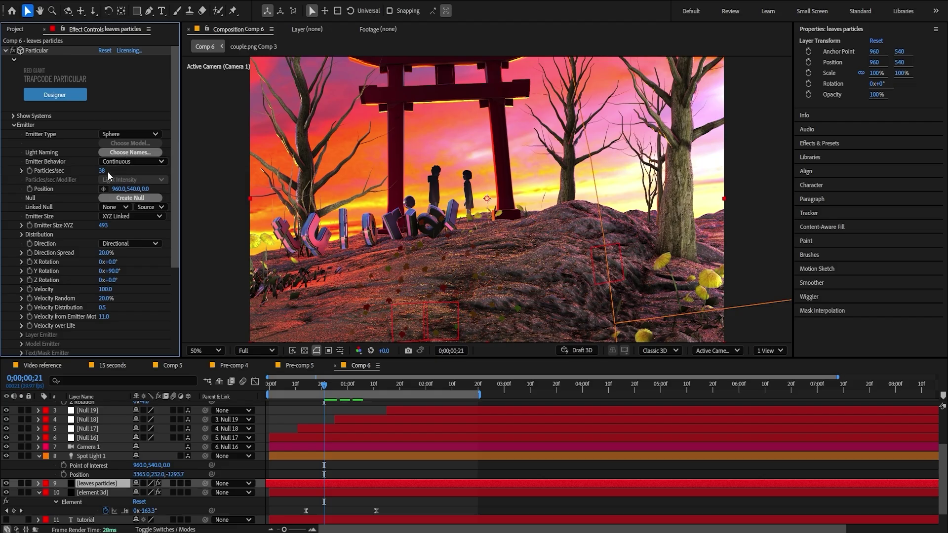
pyautogui.moveTo(118, 175); pyautogui.dragTo(148, 176)
pyautogui.click(130, 216)
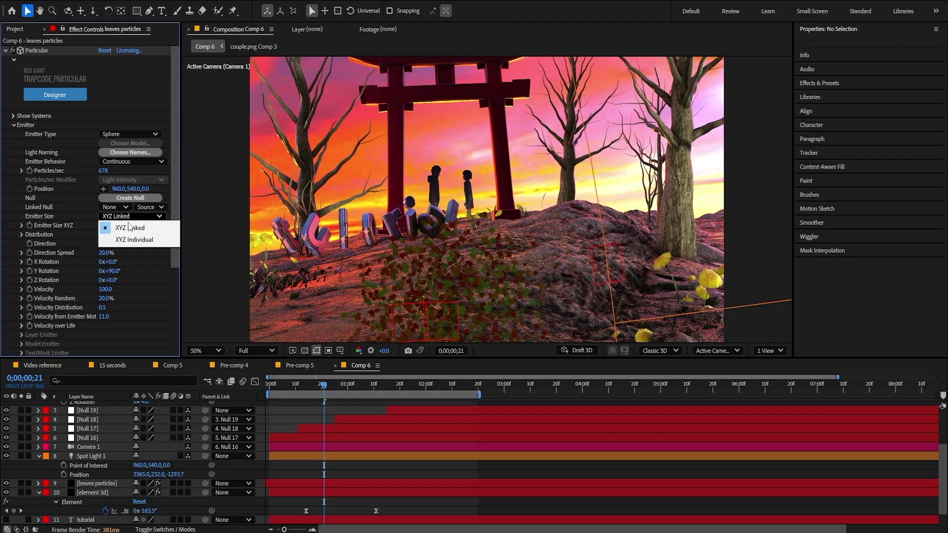
pyautogui.click(111, 228)
pyautogui.click(117, 218)
pyautogui.click(128, 240)
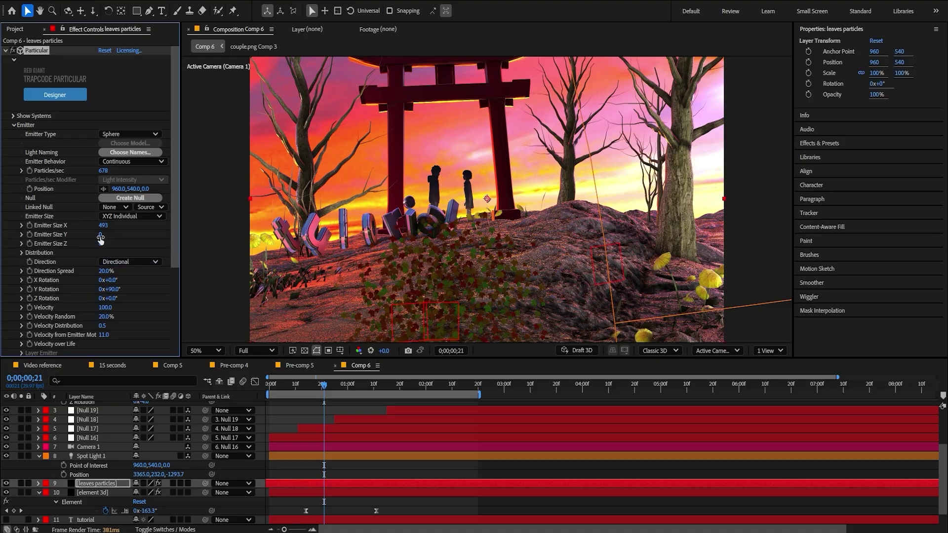
# - Enlarge the leaf emitter to about X 1020, Y 1161 and Z 1168, and set particles per second to 222
pyautogui.moveTo(284, 249); pyautogui.dragTo(285, 248)
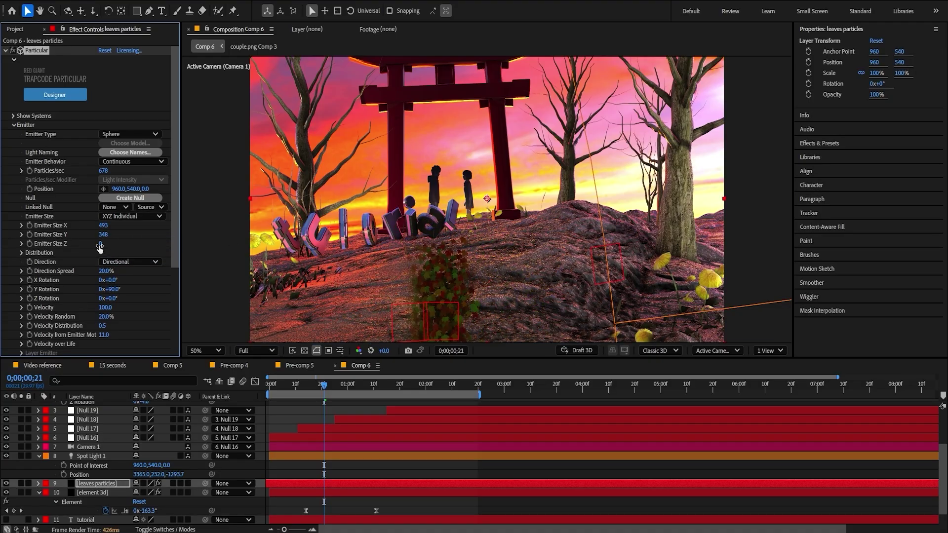
pyautogui.moveTo(100, 245); pyautogui.dragTo(886, 245)
pyautogui.moveTo(103, 235); pyautogui.dragTo(445, 226)
pyautogui.click(103, 171)
pyautogui.write('222')
pyautogui.click(140, 236)
pyautogui.moveTo(109, 243); pyautogui.dragTo(0, 235)
pyautogui.moveTo(104, 225); pyautogui.dragTo(1, 234)
pyautogui.moveTo(102, 246); pyautogui.dragTo(118, 223)
# - Set the leaf particles' size to 23, size random to 100%, life to 2 seconds and particles per second to 45
pyautogui.scroll(-2, 117, 240)
pyautogui.scroll(-3, 11, 286)
pyautogui.click(13, 288)
pyautogui.scroll(-7, 136, 245)
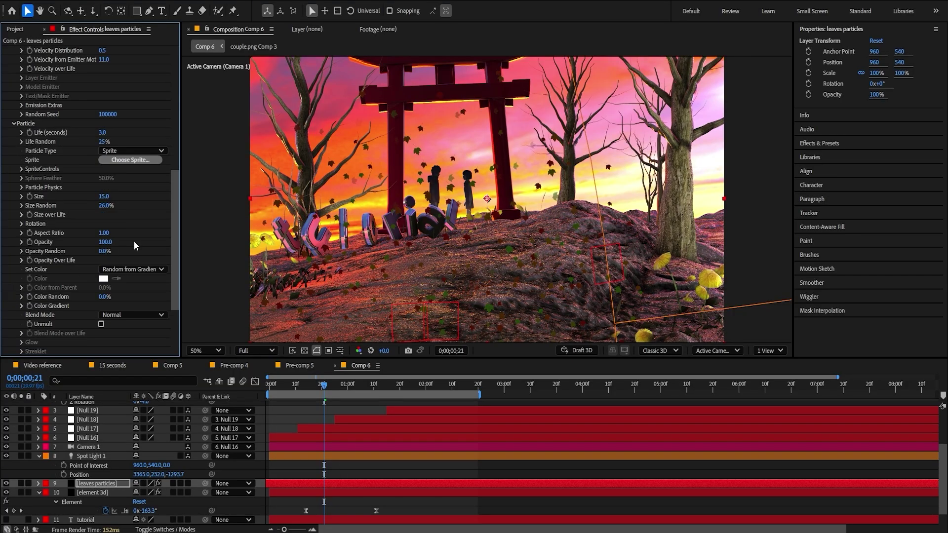
pyautogui.moveTo(108, 193); pyautogui.dragTo(112, 194)
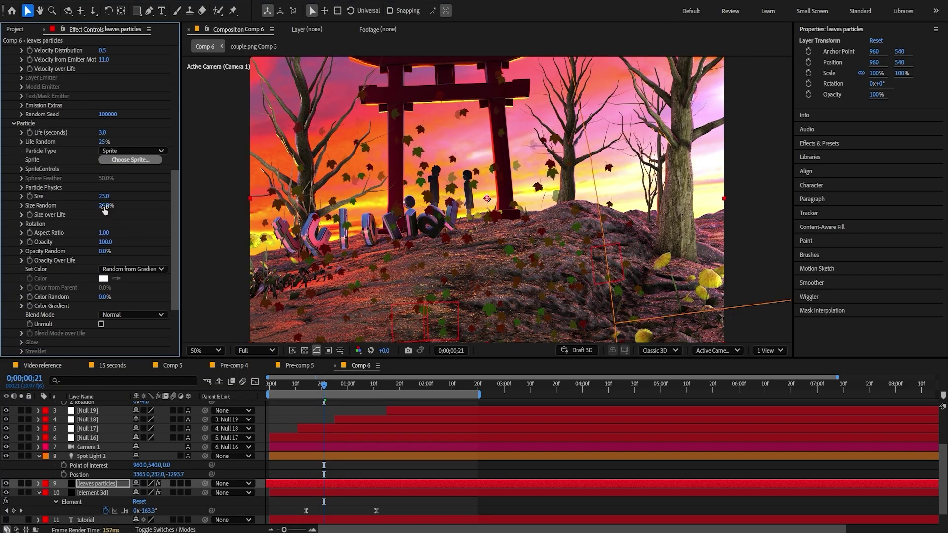
pyautogui.moveTo(106, 206); pyautogui.dragTo(222, 209)
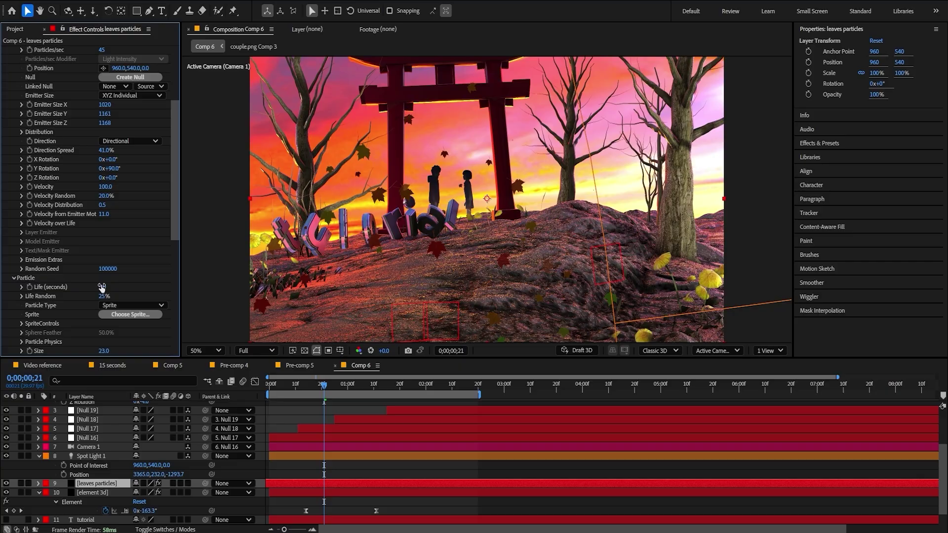
pyautogui.moveTo(101, 287); pyautogui.dragTo(94, 285)
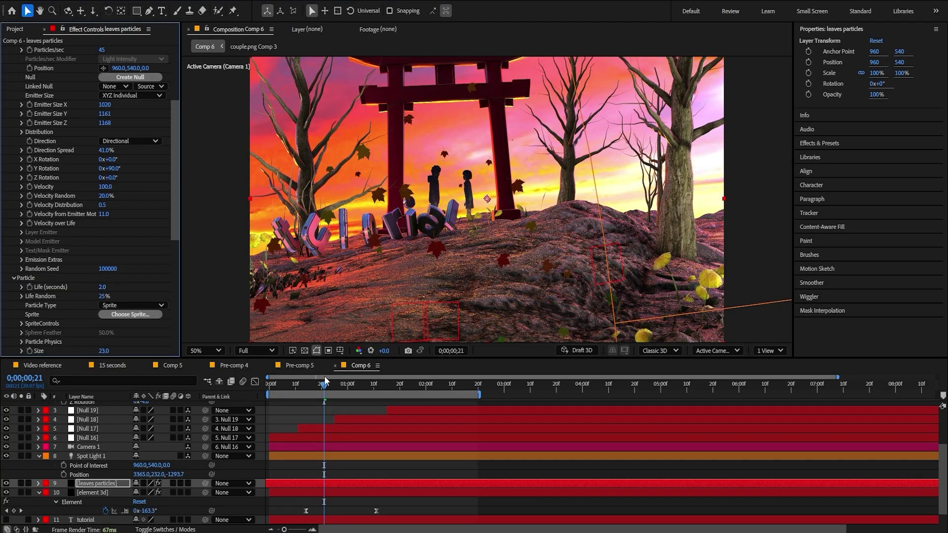
# - Set the leaf emitter's velocity to 200, preview the motion and go to 0;00;00;23
pyautogui.moveTo(324, 381); pyautogui.dragTo(298, 383)
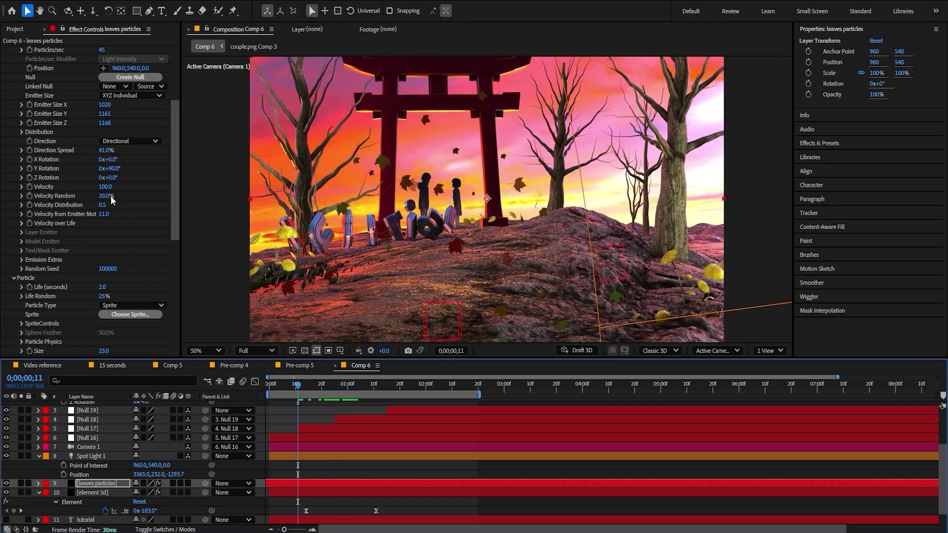
pyautogui.click(108, 187)
pyautogui.write('15')
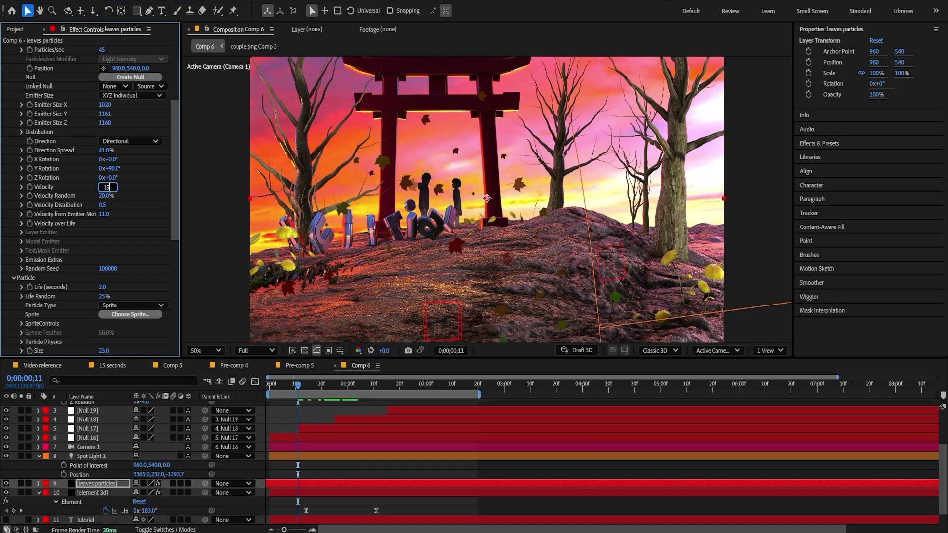
pyautogui.write('0')
pyautogui.press('Return')
pyautogui.click(106, 188)
pyautogui.write('200')
pyautogui.press('Return')
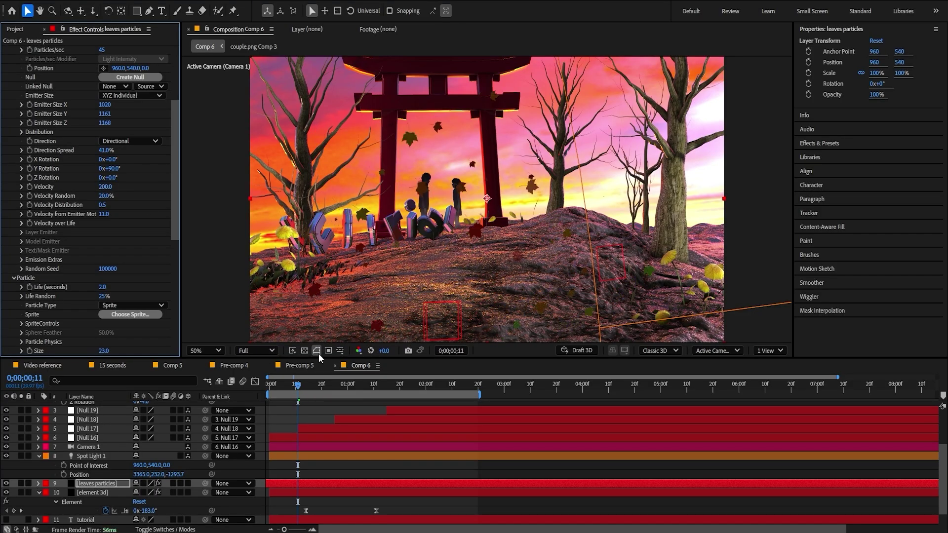
pyautogui.press('space')
pyautogui.click(329, 385)
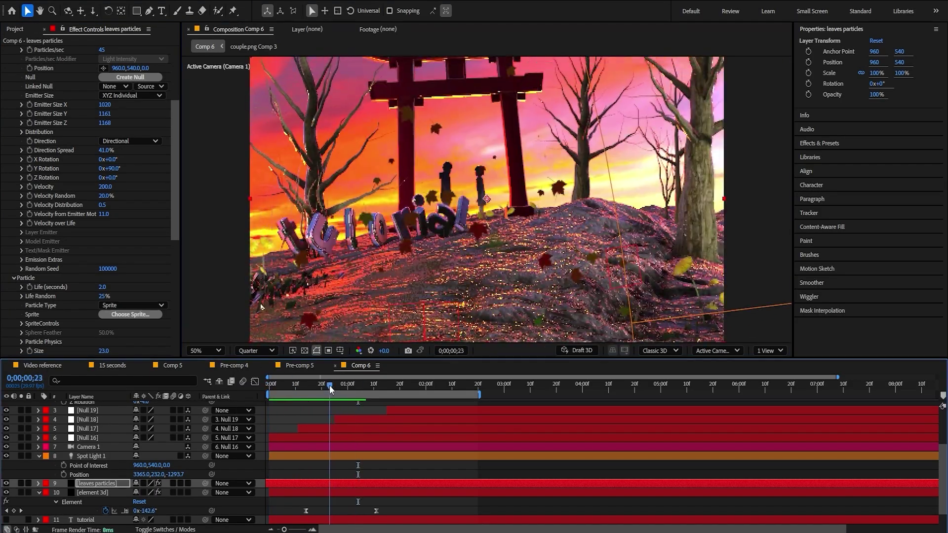
# - Enlarge the leaf emitter to about 1671 in Z and 2536 in X
pyautogui.scroll(3, 136, 213)
pyautogui.moveTo(387, 229); pyautogui.dragTo(387, 229)
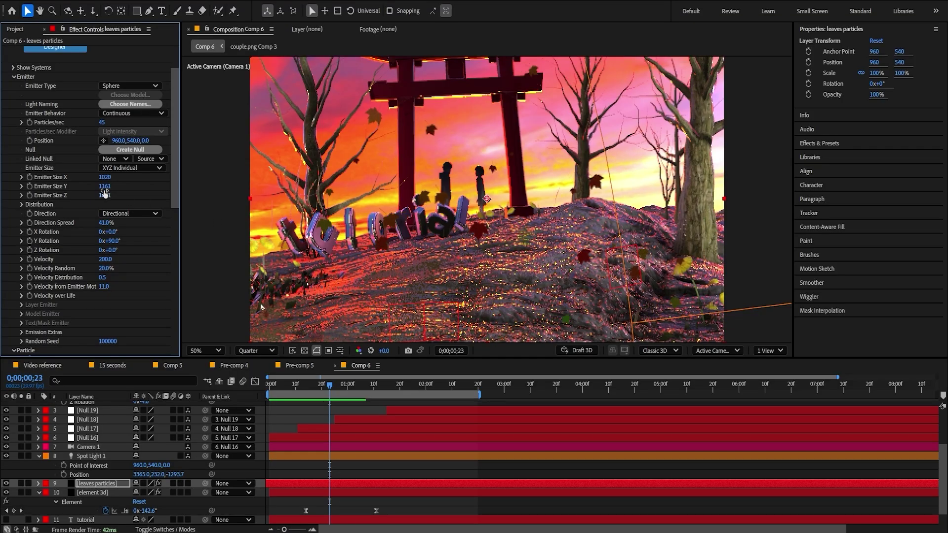
pyautogui.moveTo(105, 194); pyautogui.dragTo(296, 212)
pyautogui.moveTo(105, 177); pyautogui.dragTo(853, 252)
pyautogui.scroll(2, 142, 194)
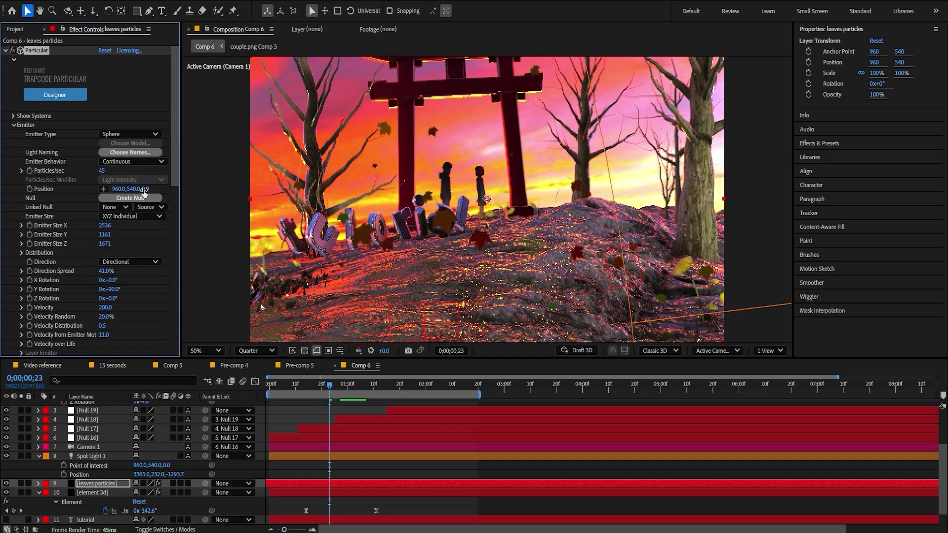
# - Increase the leaf particle size to 30 and preview the scene from the beginning
pyautogui.scroll(-5, 123, 172)
pyautogui.scroll(-7, 114, 203)
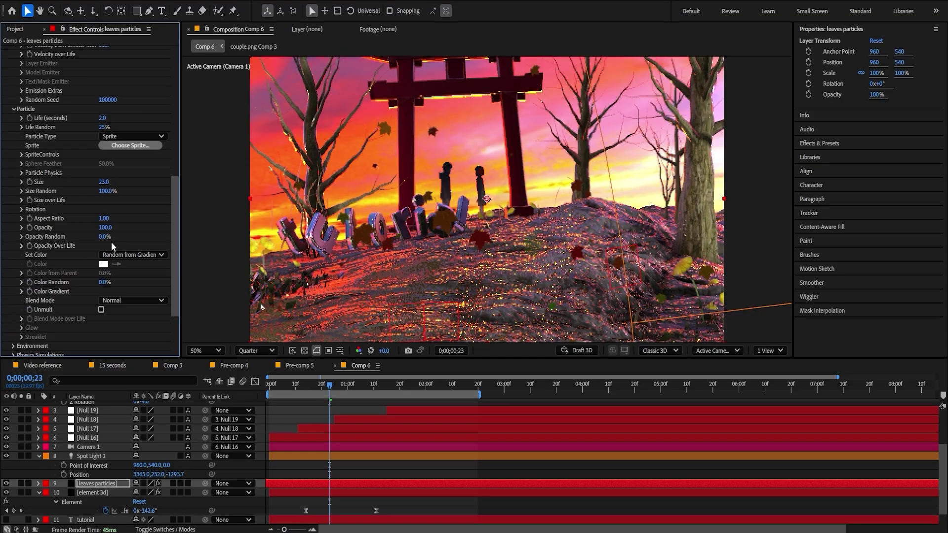
pyautogui.moveTo(104, 182); pyautogui.dragTo(115, 184)
pyautogui.click(285, 418)
pyautogui.press('space')
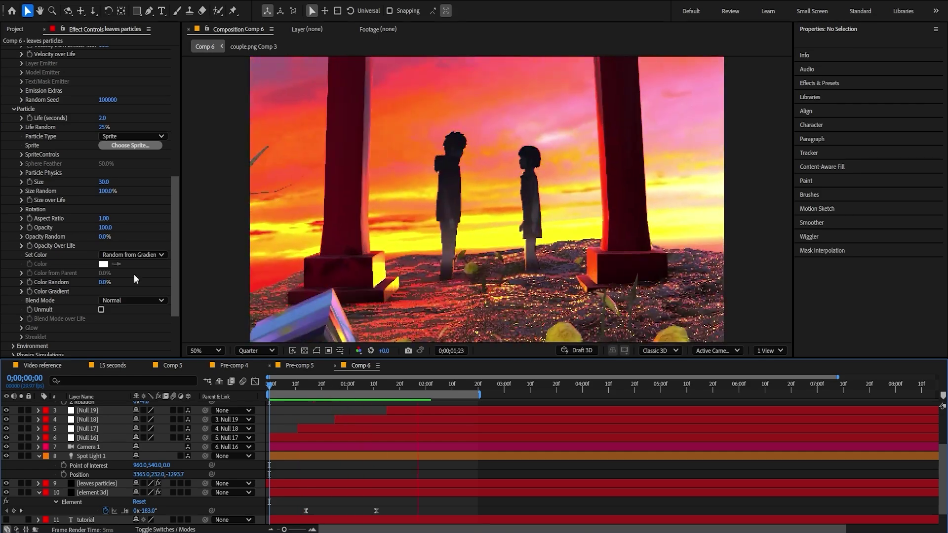
# - Reduce the emitter's particles per second to 25 and play the scene from the start
pyautogui.scroll(10, 134, 274)
pyautogui.click(102, 122)
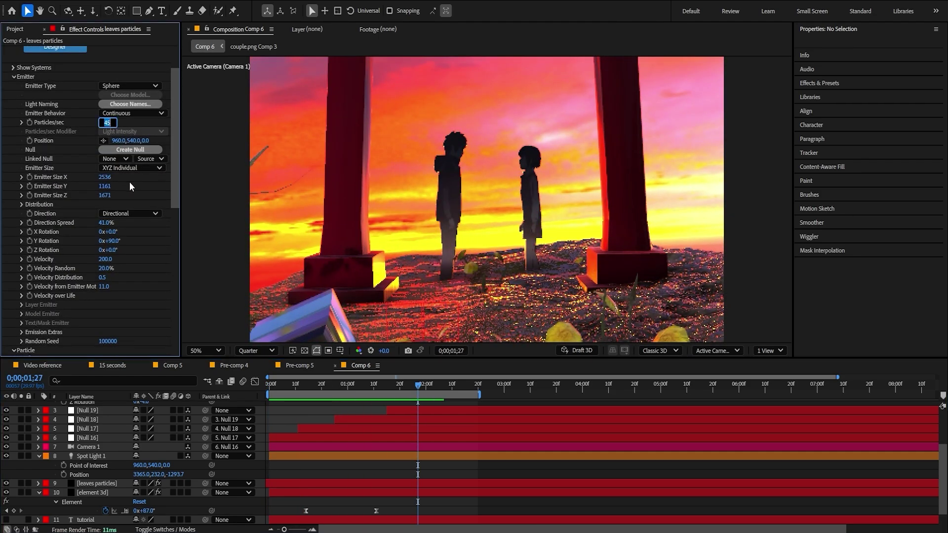
pyautogui.write('2')
pyautogui.click(269, 385)
pyautogui.press('Return')
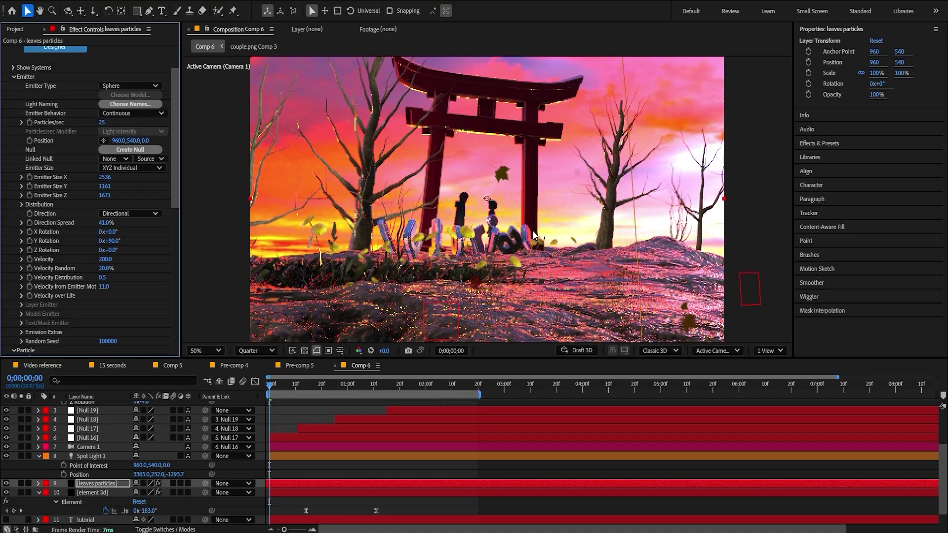
pyautogui.press('space')
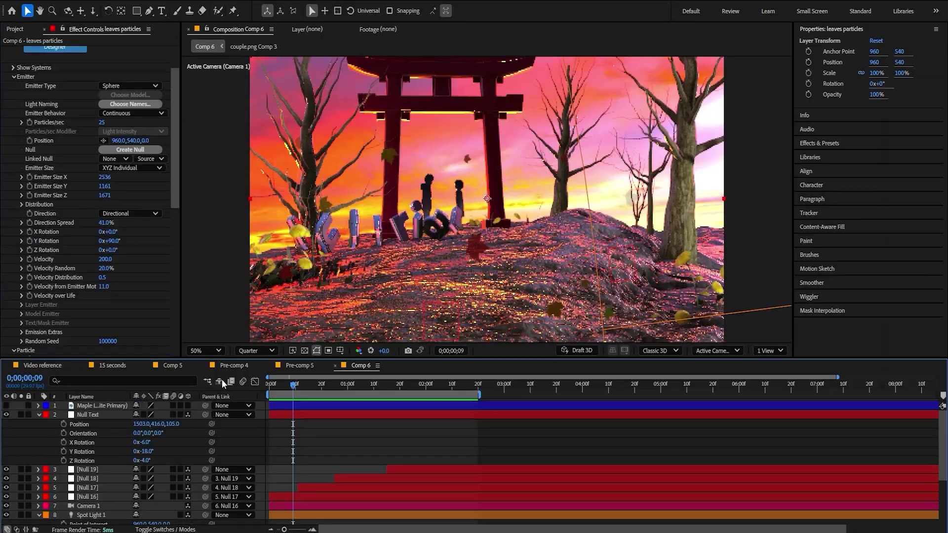
# - Turn on motion blur for all layers in Comp 6 and pre-compose them together, moving all attributes
pyautogui.hotkey('ctrl', 'a')
pyautogui.click(173, 406)
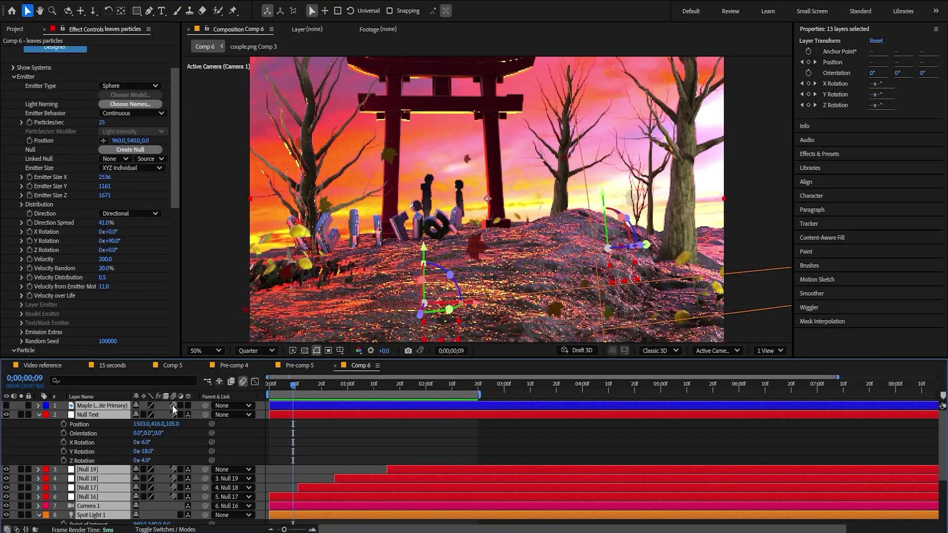
pyautogui.hotkey('ctrl', 'shift', 'c')
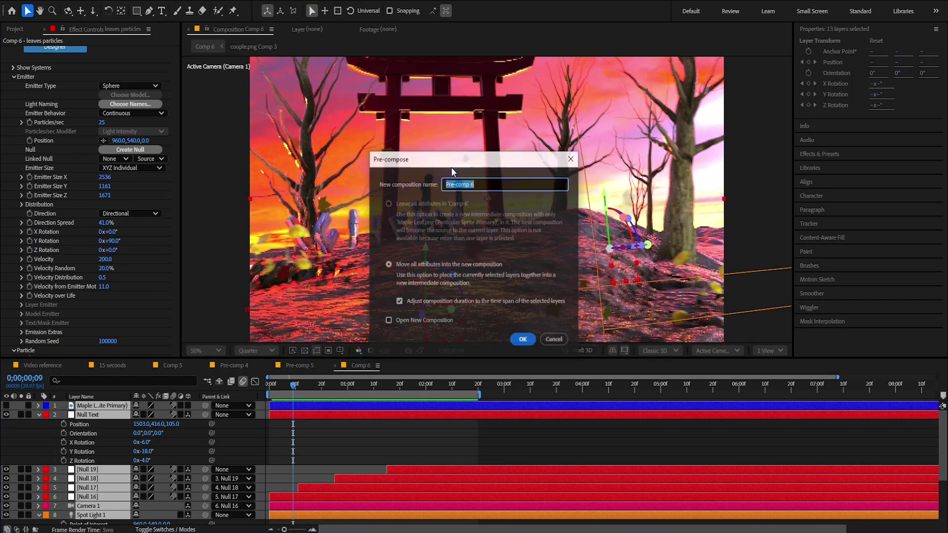
pyautogui.click(522, 340)
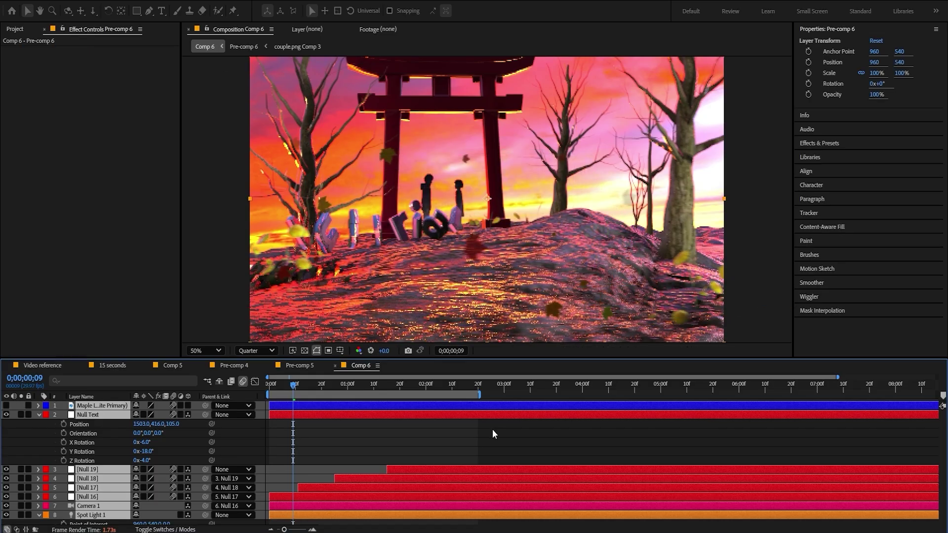
# - Add an adjustment layer above the pre-composed scene and apply the Looks effect to it
pyautogui.hotkey('ctrl', 'alt', 'y')
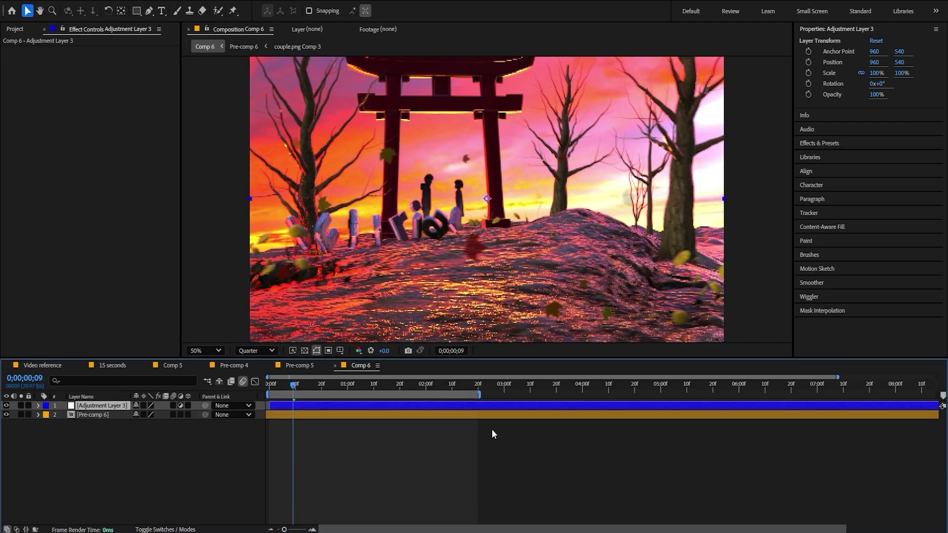
pyautogui.hotkey('ctrl', 'space')
pyautogui.write('loo')
pyautogui.click(492, 430)
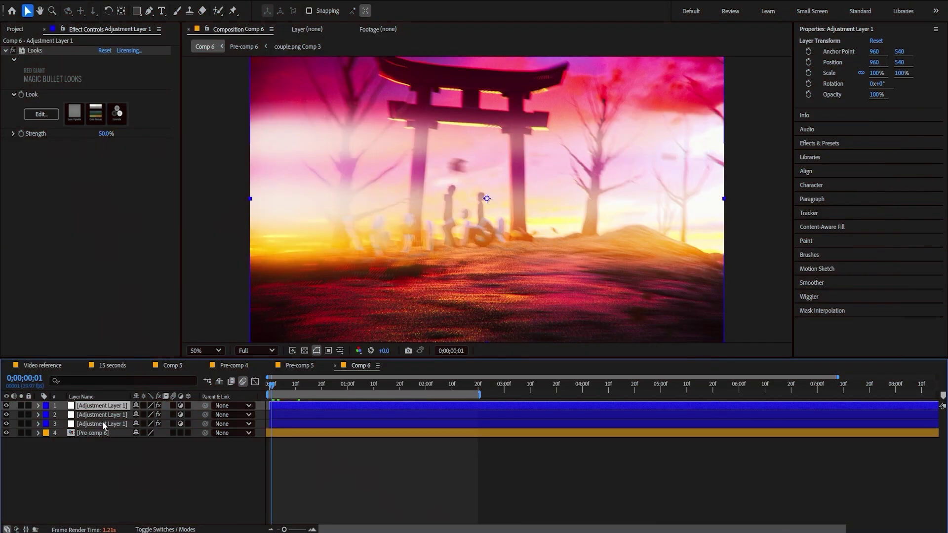
# - Check the effects on the adjustment layers and view the graded scene at 0;00;00;19
pyautogui.click(96, 414)
pyautogui.click(96, 405)
pyautogui.click(319, 384)
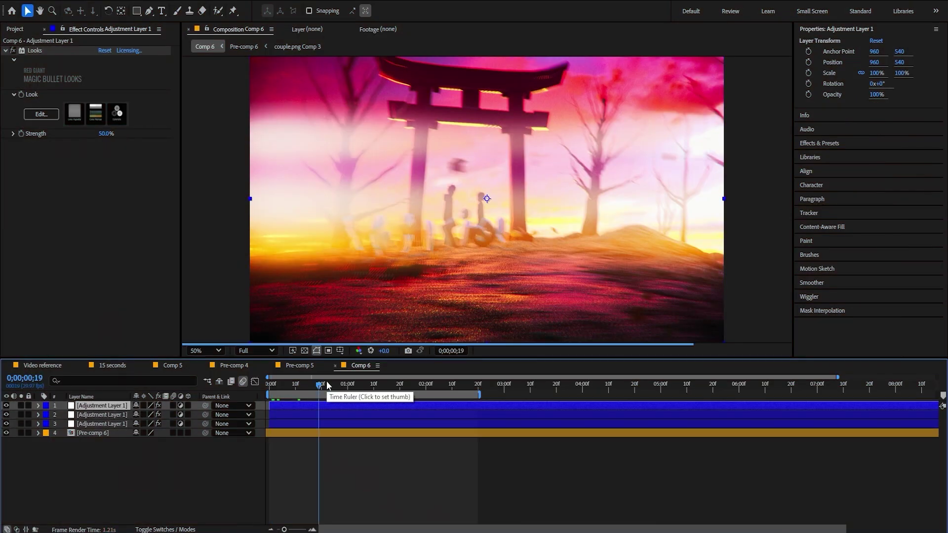
# - Compare the scene with and without the lowest adjustment layer's grade and set that layer's Looks strength to 47%
pyautogui.click(7, 424)
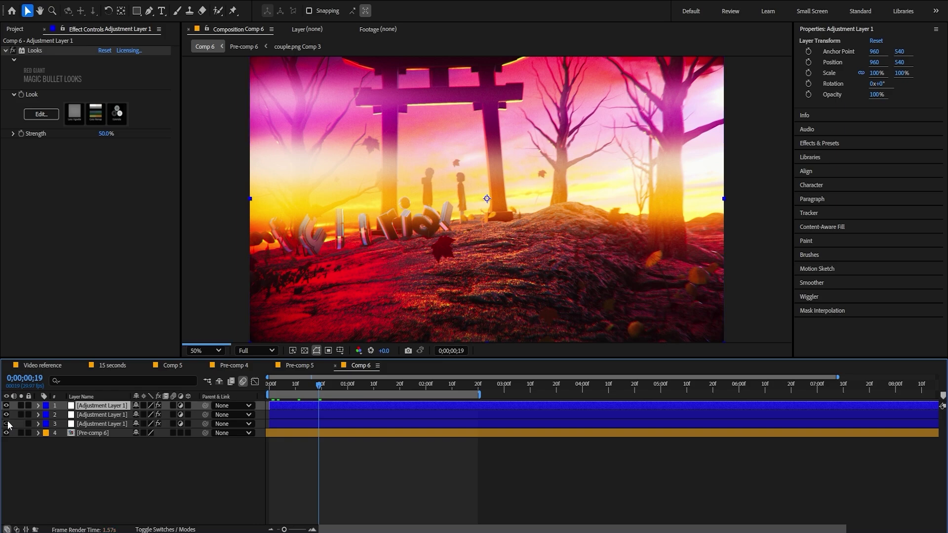
pyautogui.click(7, 424)
pyautogui.click(104, 424)
pyautogui.click(106, 133)
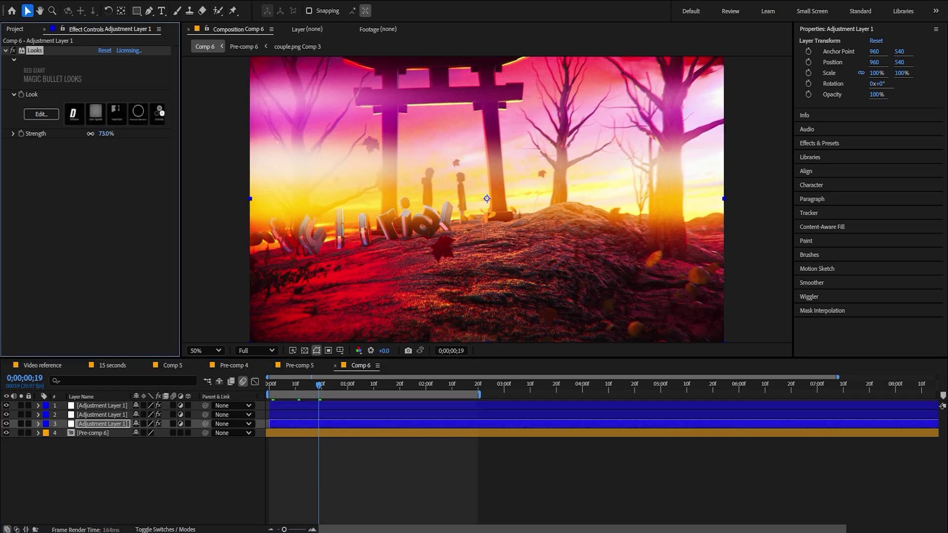
pyautogui.write('47')
pyautogui.press('Return')
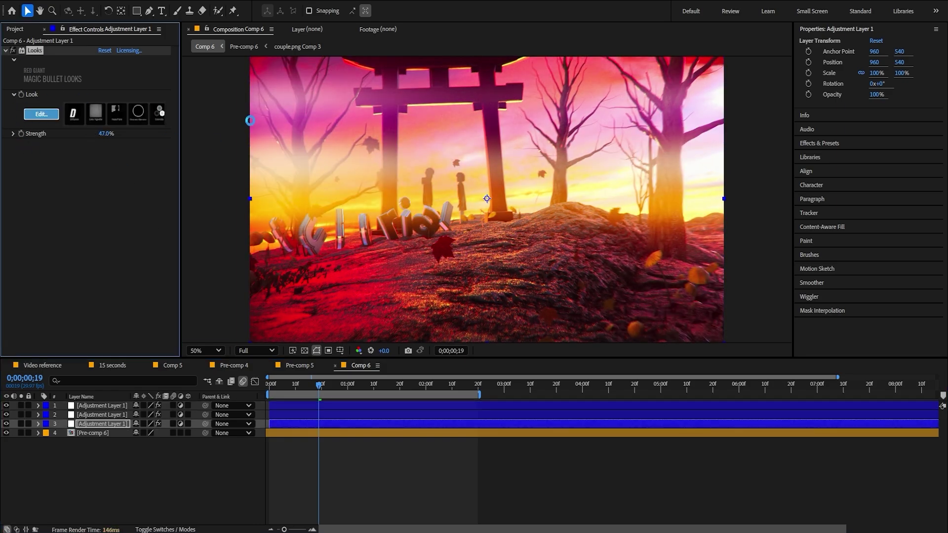
# - Edit the look on the lowest adjustment layer, setting the Haze/Flare strength to 45.5%, and apply it
pyautogui.click(41, 114)
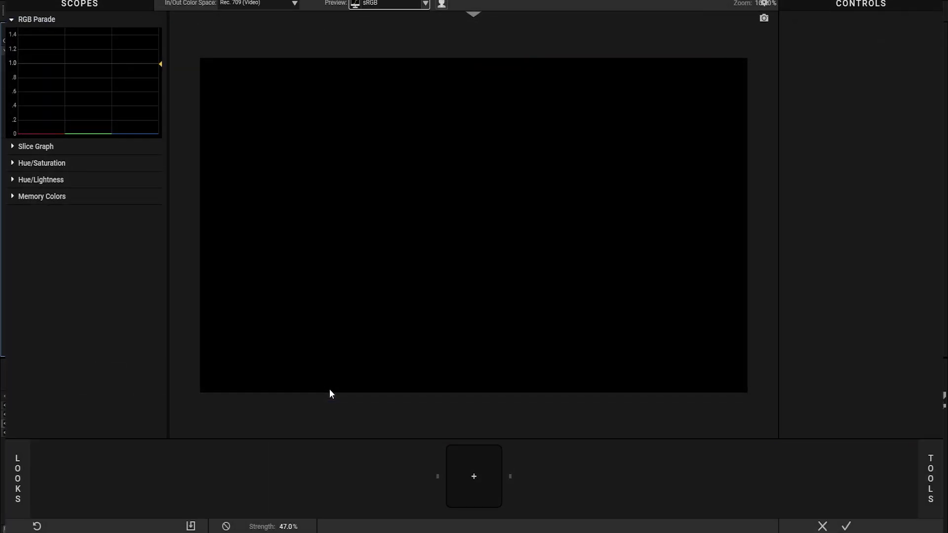
pyautogui.click(413, 476)
pyautogui.moveTo(902, 51); pyautogui.dragTo(877, 52)
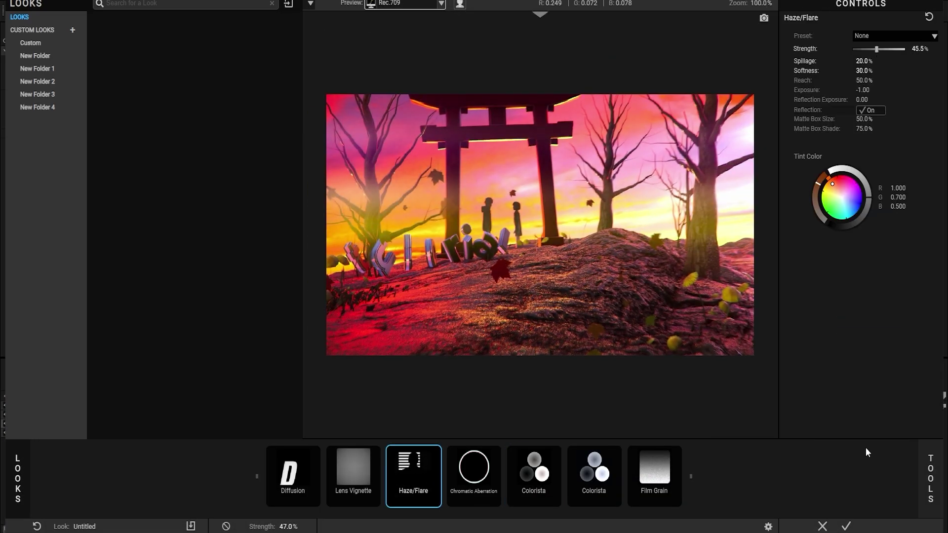
pyautogui.click(845, 526)
# - Review the graded scene at several points in time and turn on motion blur for all four layers
pyautogui.click(342, 388)
pyautogui.click(361, 387)
pyautogui.click(397, 386)
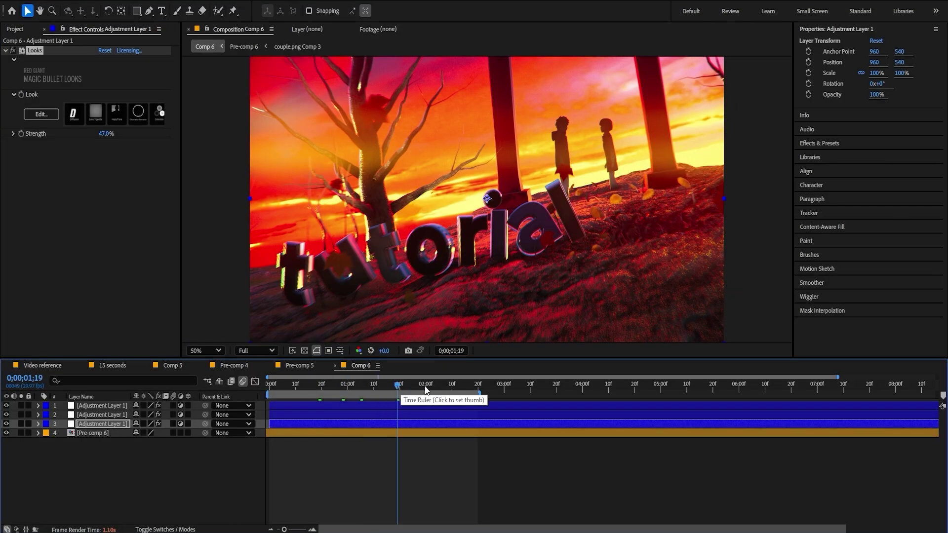
pyautogui.click(427, 386)
pyautogui.click(454, 386)
pyautogui.moveTo(173, 433); pyautogui.dragTo(173, 406)
pyautogui.click(314, 386)
# - Apply the Posterize Time effect to Pre-comp 6 and open its frame rate for editing
pyautogui.click(82, 429)
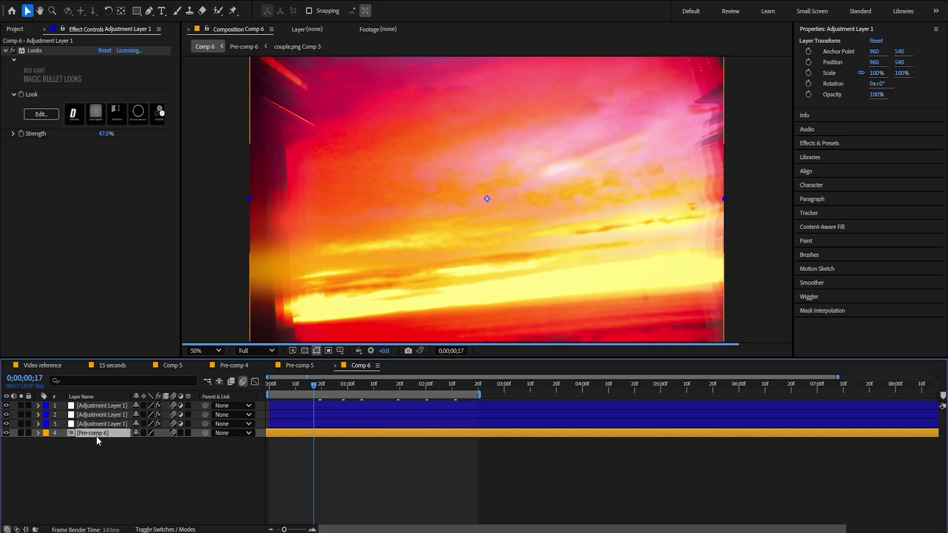
pyautogui.hotkey('ctrl', 'space')
pyautogui.write('pos')
pyautogui.press('Down')
pyautogui.press('Return')
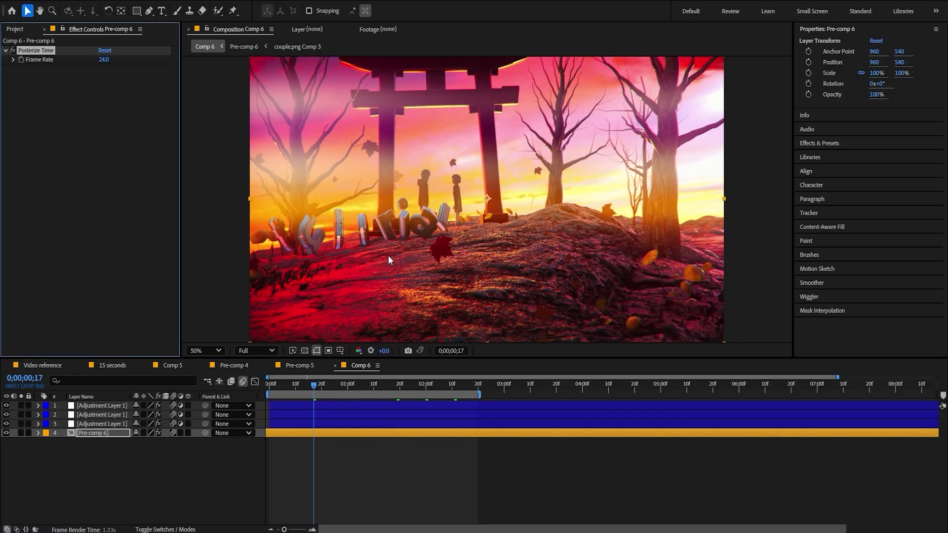
pyautogui.click(105, 60)
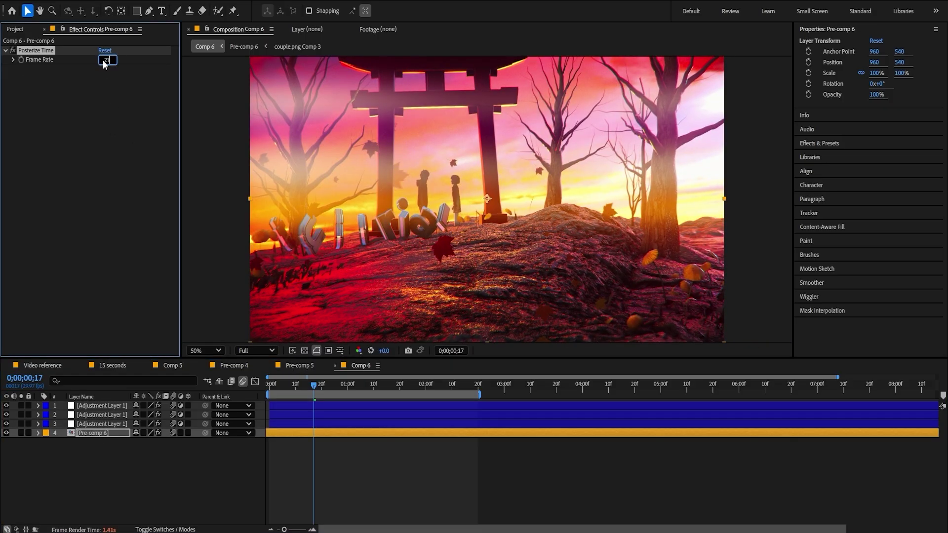
pyautogui.click(103, 61)
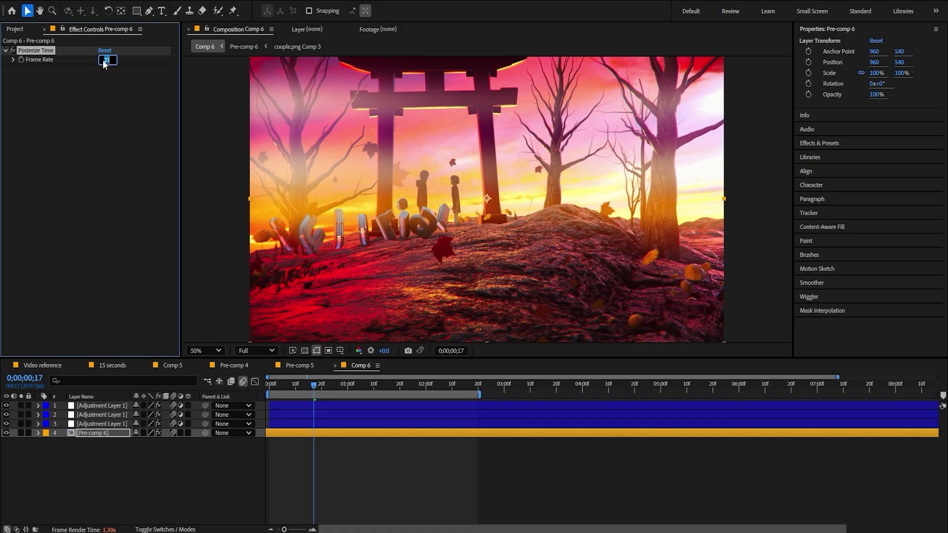